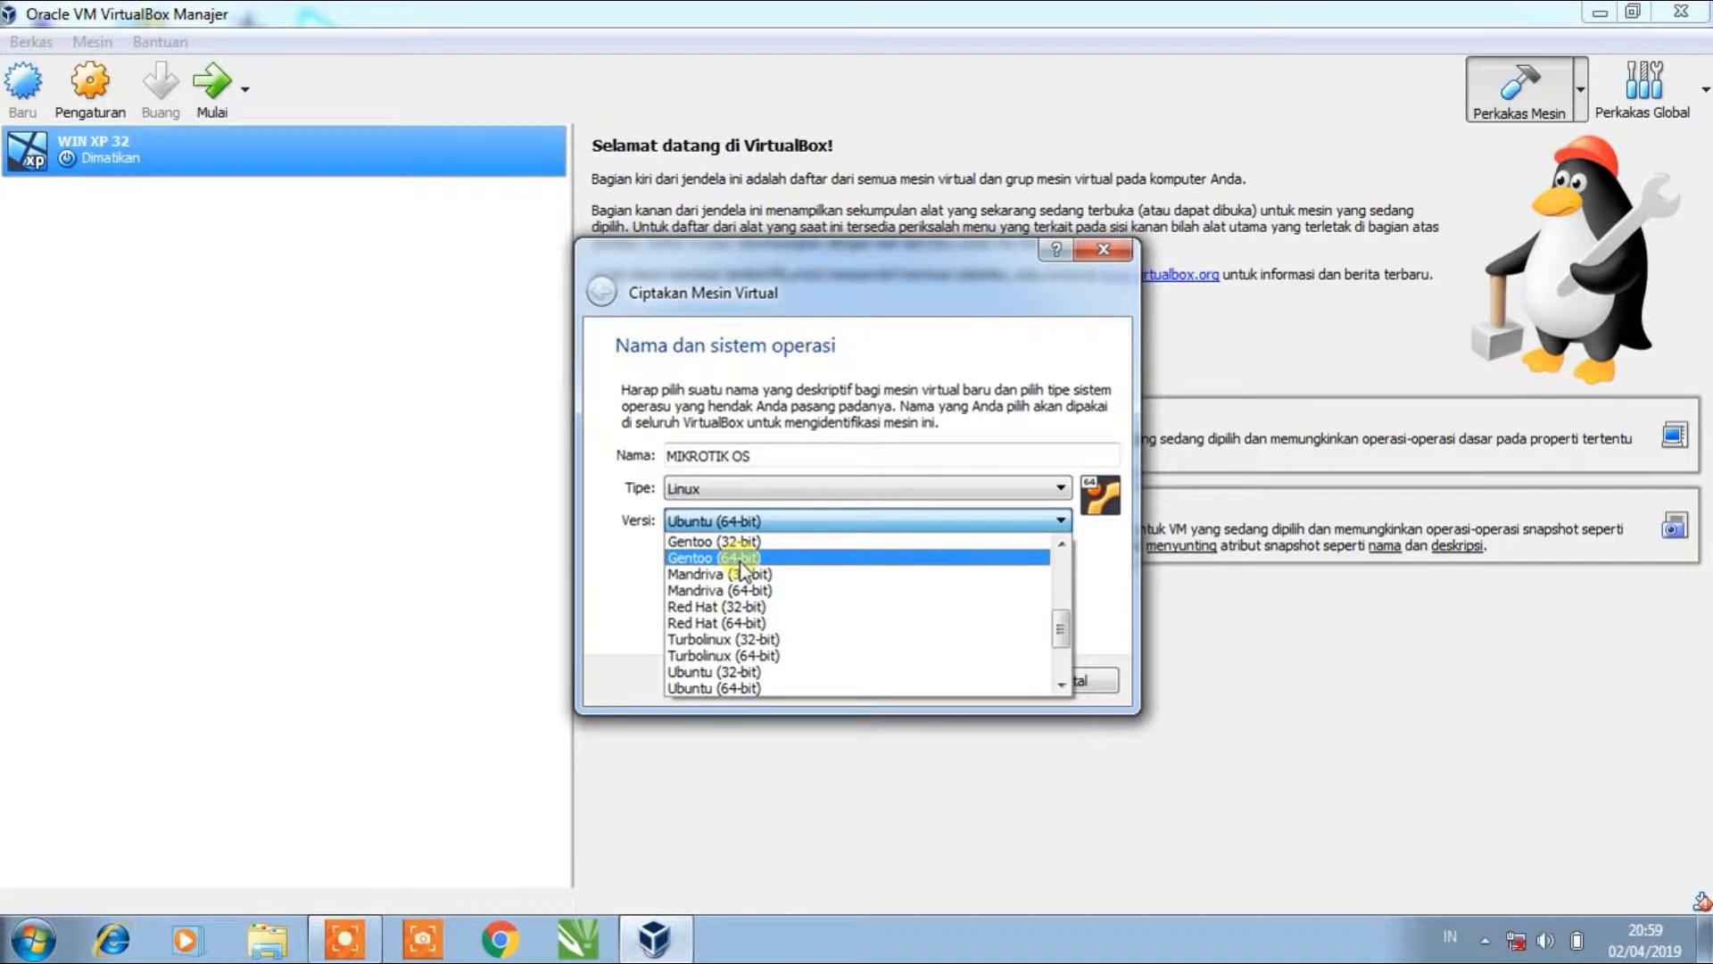
- Set the new MIKROTIK OS machine's version to Linux 2.6 / 3.x / 4.x (32-bit)
{"action": "key", "text": "Up"}
{"action": "key", "text": "Up"}
{"action": "key", "text": "Up"}
{"action": "key", "text": "Up"}
{"action": "key", "text": "Up"}
{"action": "key", "text": "Up"}
{"action": "key", "text": "Up"}
{"action": "key", "text": "Up"}
{"action": "key", "text": "Up"}
{"action": "key", "text": "Up"}
{"action": "key", "text": "Up"}
{"action": "key", "text": "Up"}
{"action": "key", "text": "Up"}
{"action": "key", "text": "Up"}
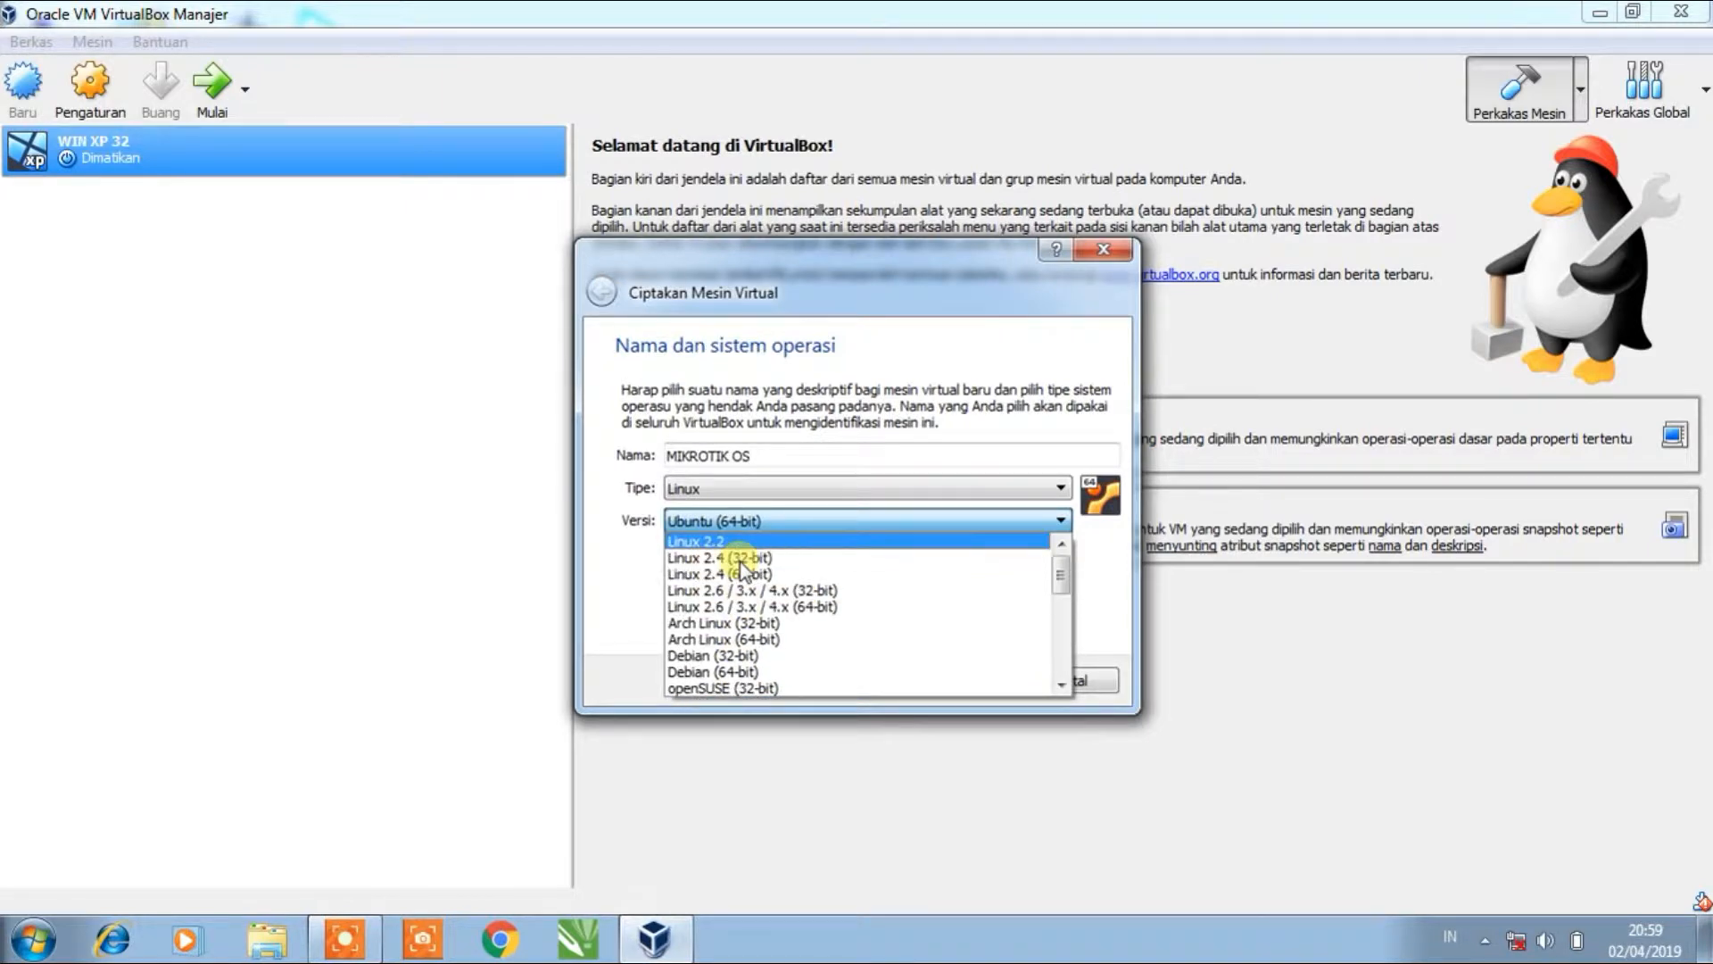
{"action": "key", "text": "Down"}
{"action": "key", "text": "Down"}
{"action": "key", "text": "Down"}
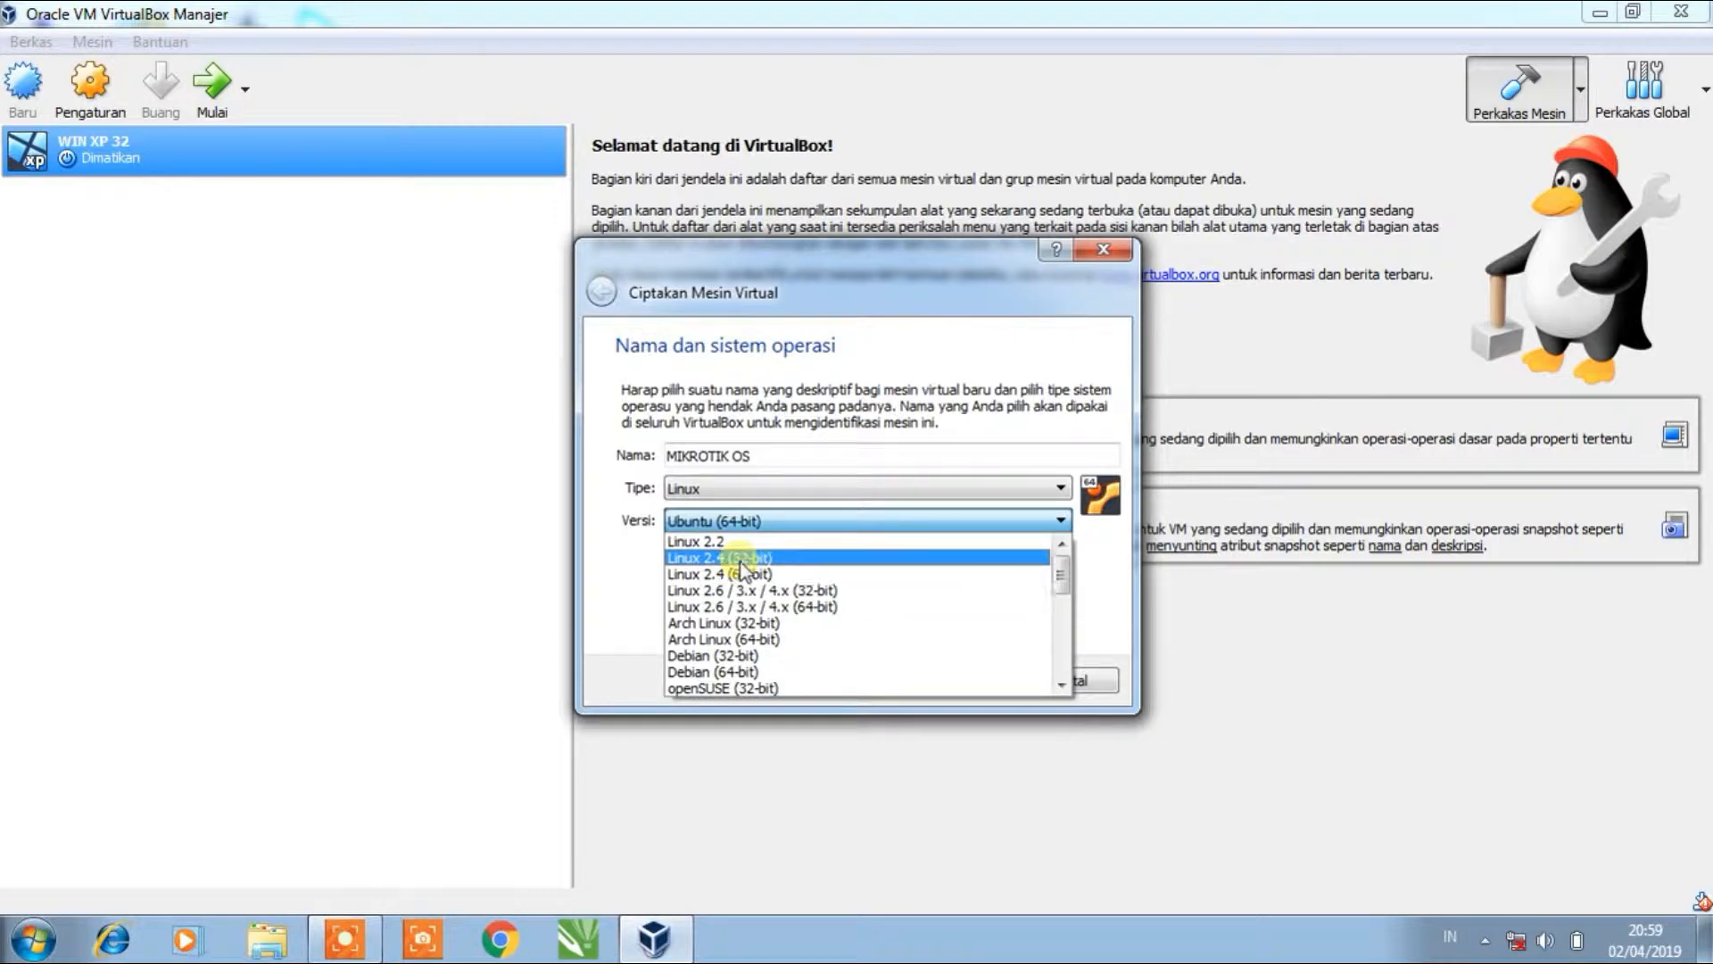
{"action": "left_click", "coordinate": [740, 591]}
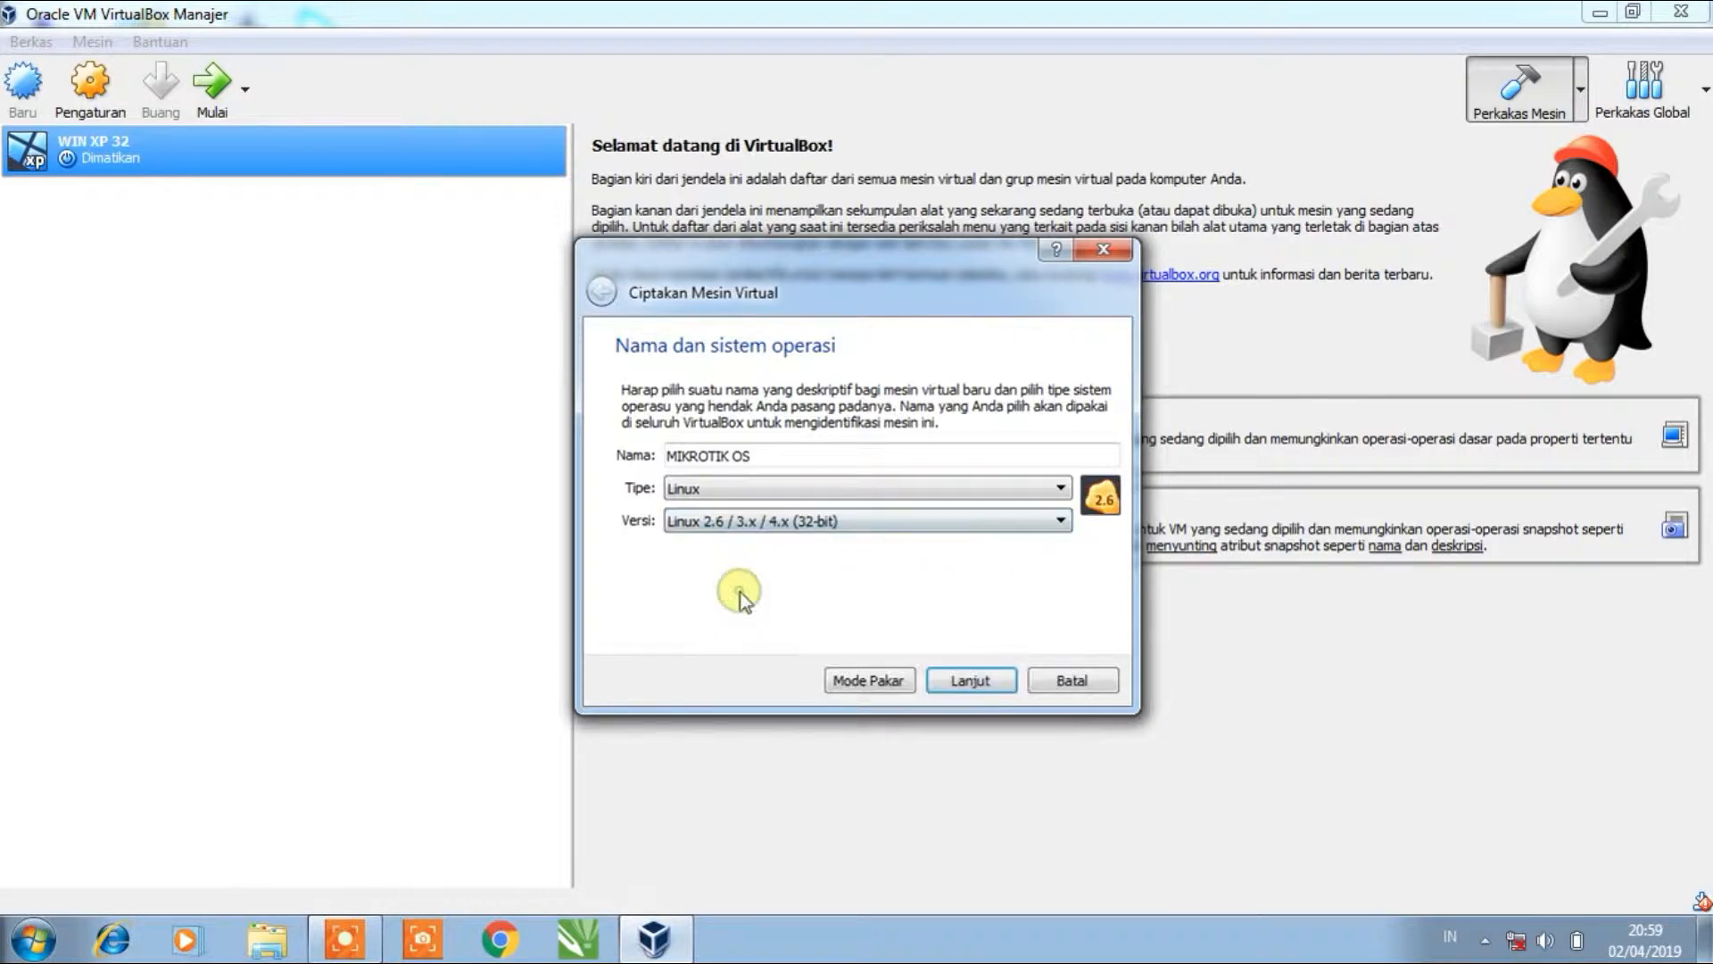
{"action": "left_click", "coordinate": [926, 526]}
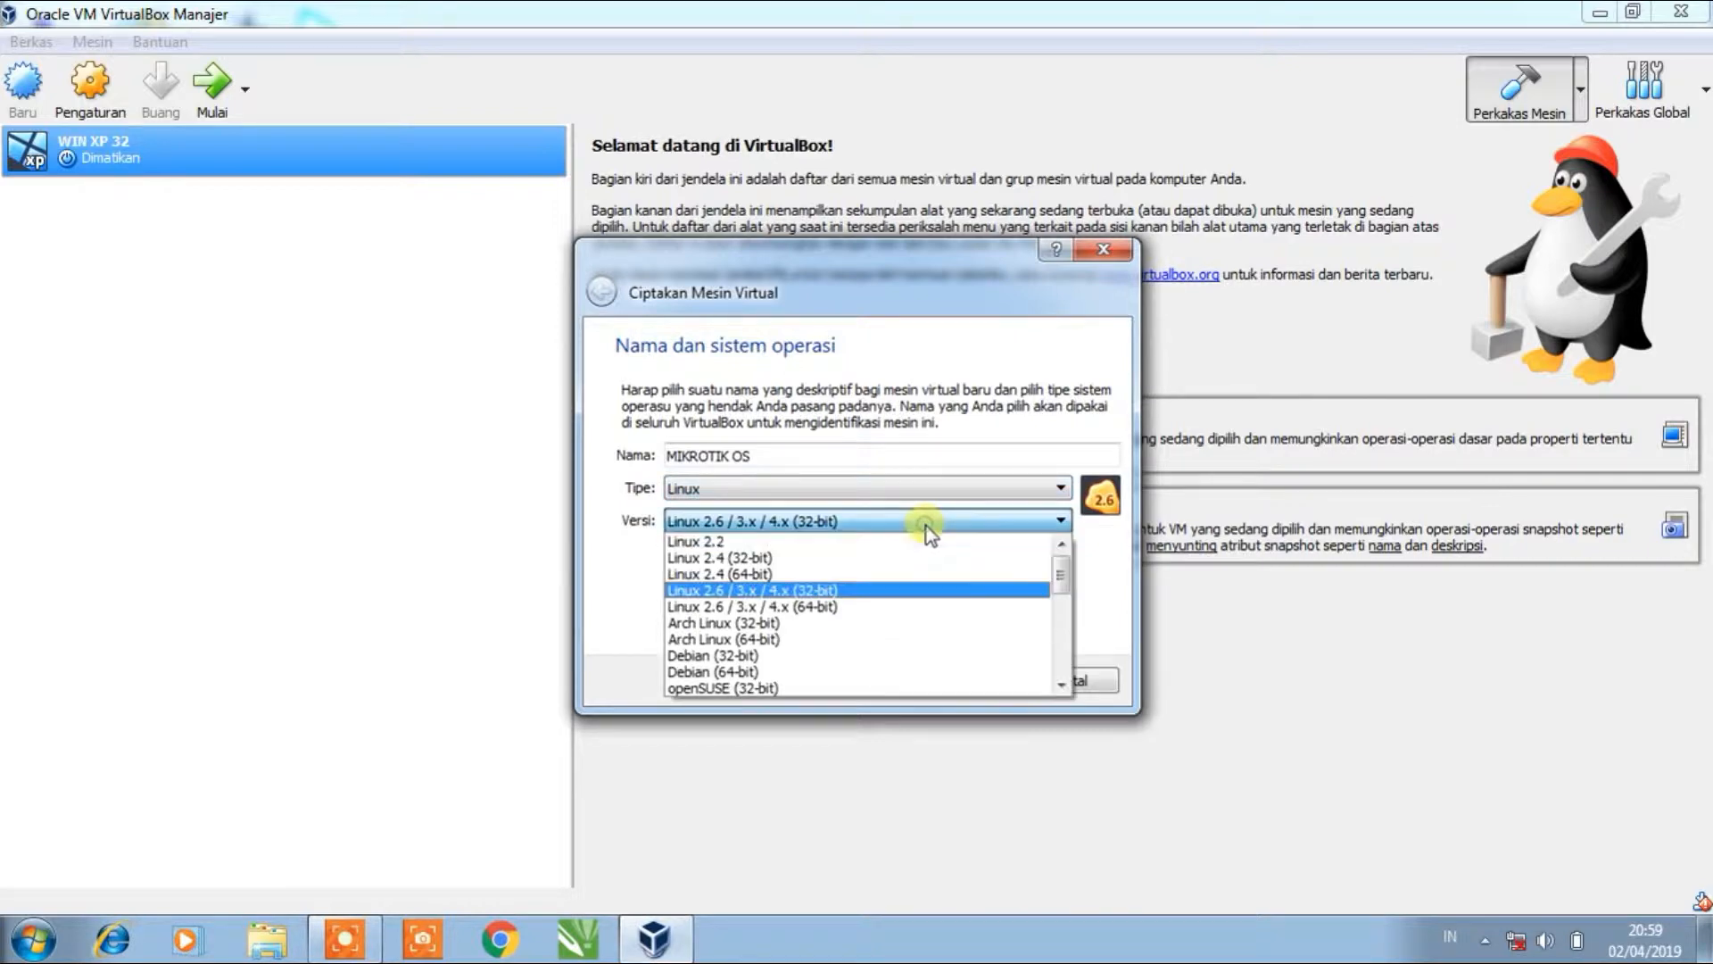
{"action": "left_click", "coordinate": [887, 564]}
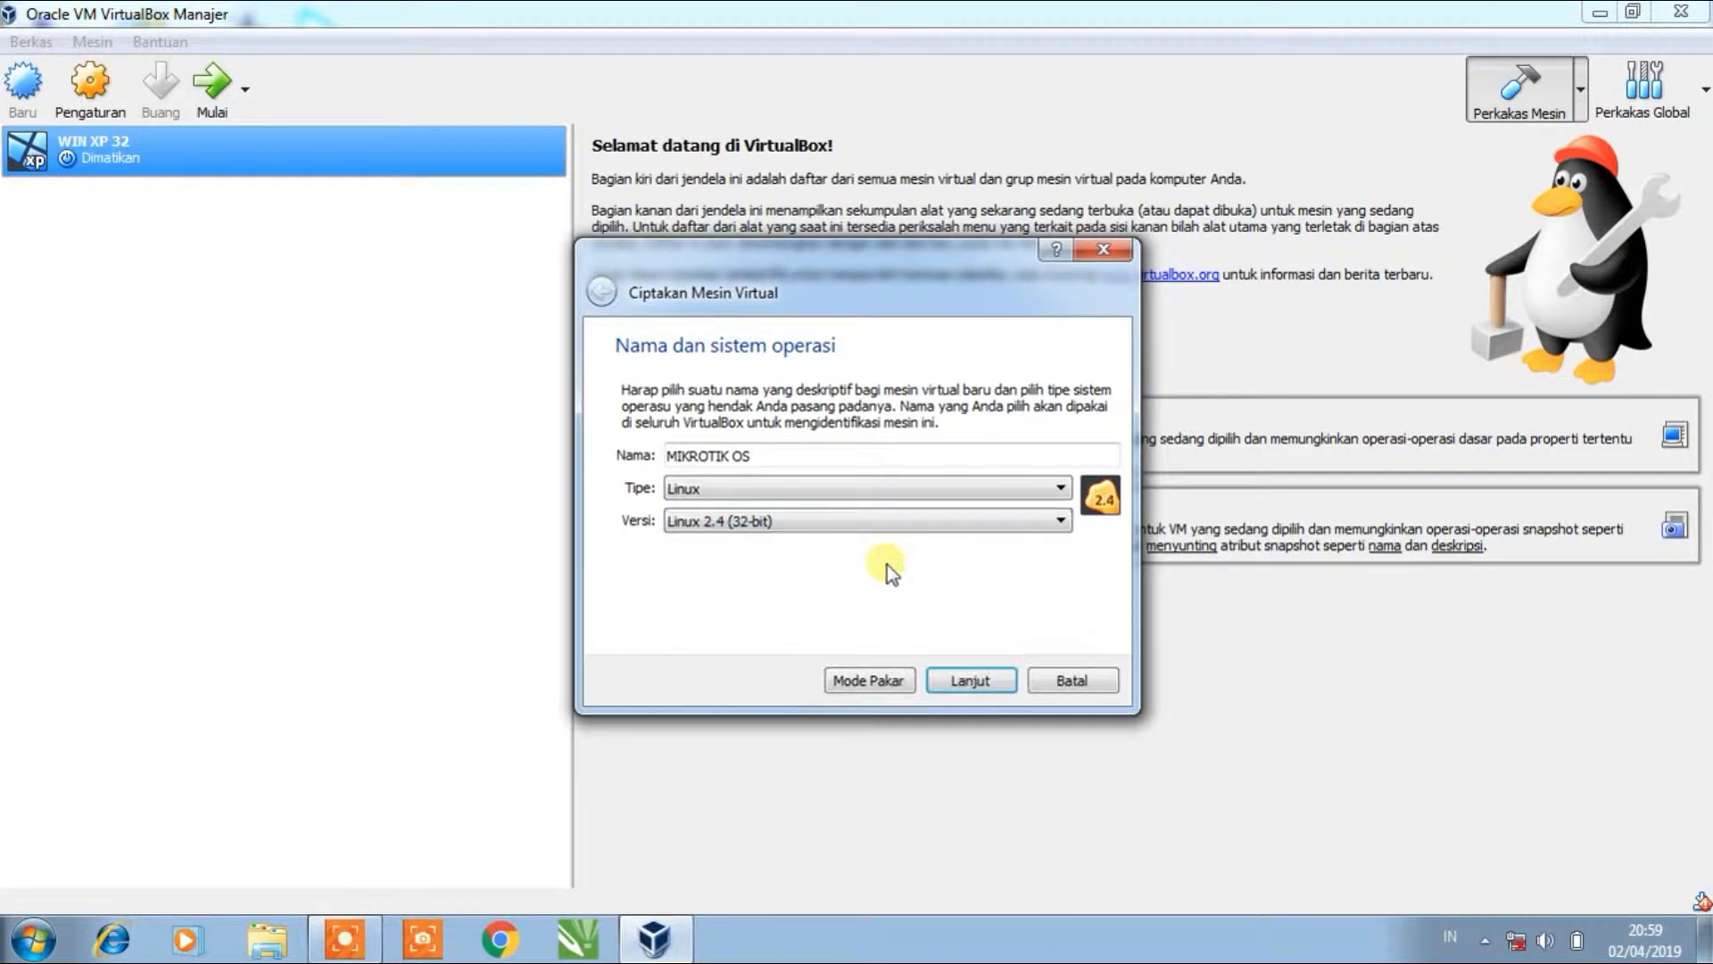
{"action": "left_click", "coordinate": [920, 514]}
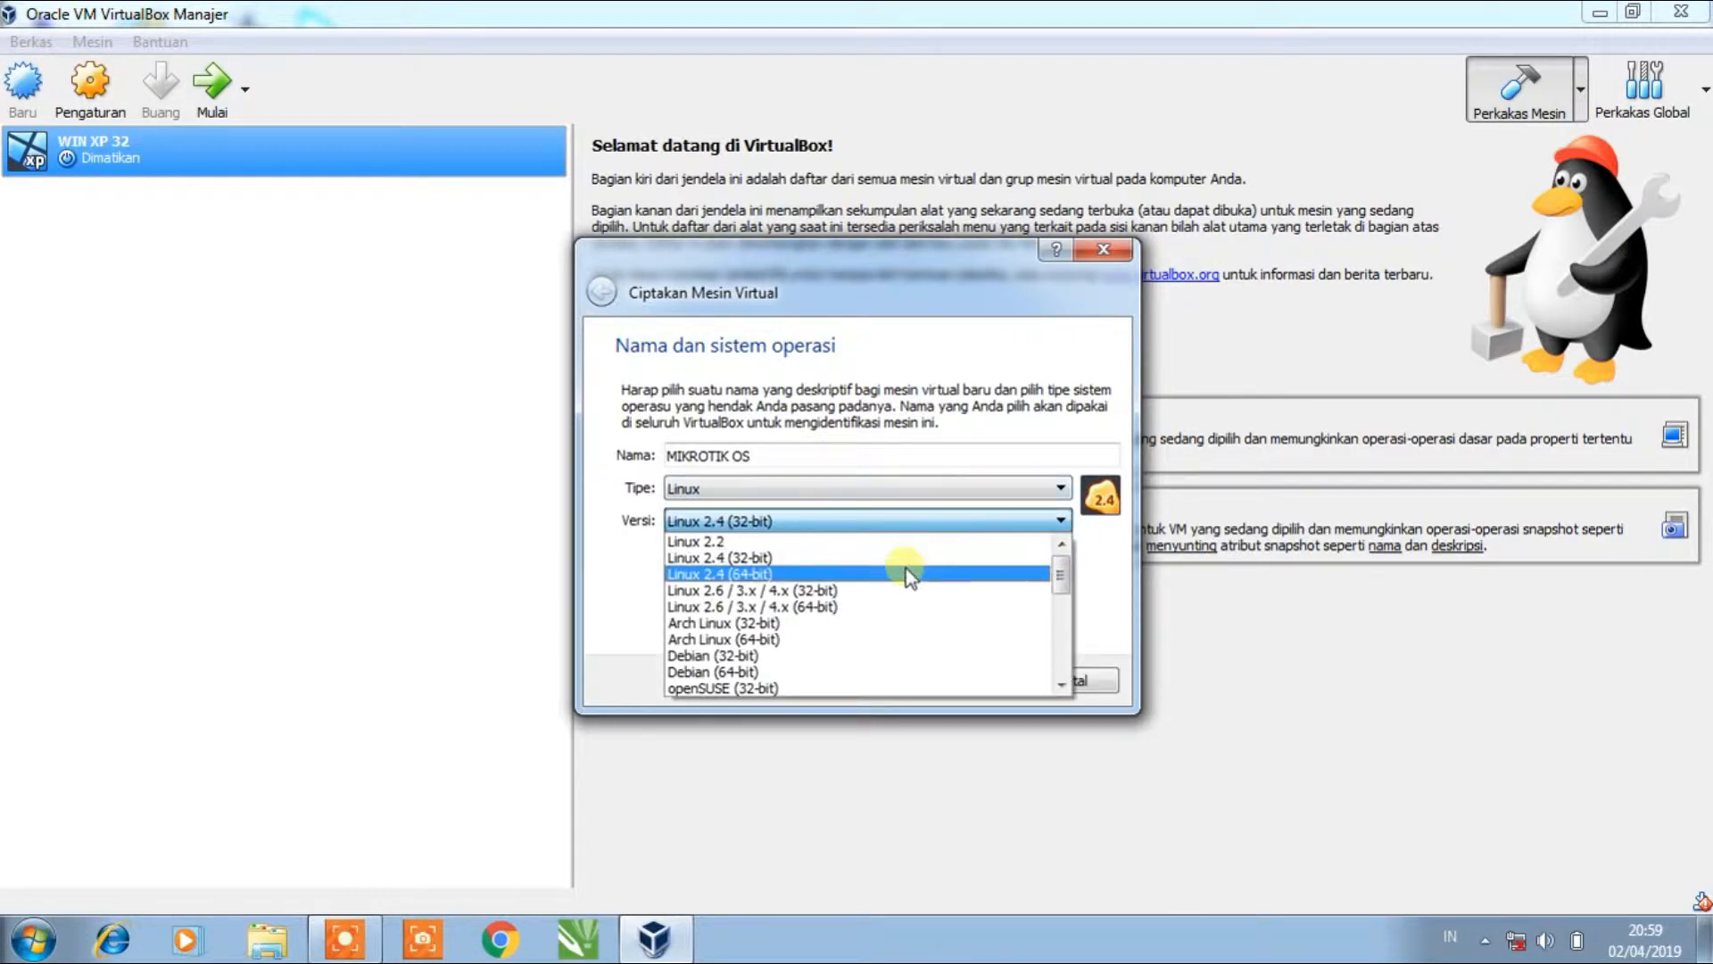
{"action": "left_click", "coordinate": [904, 589]}
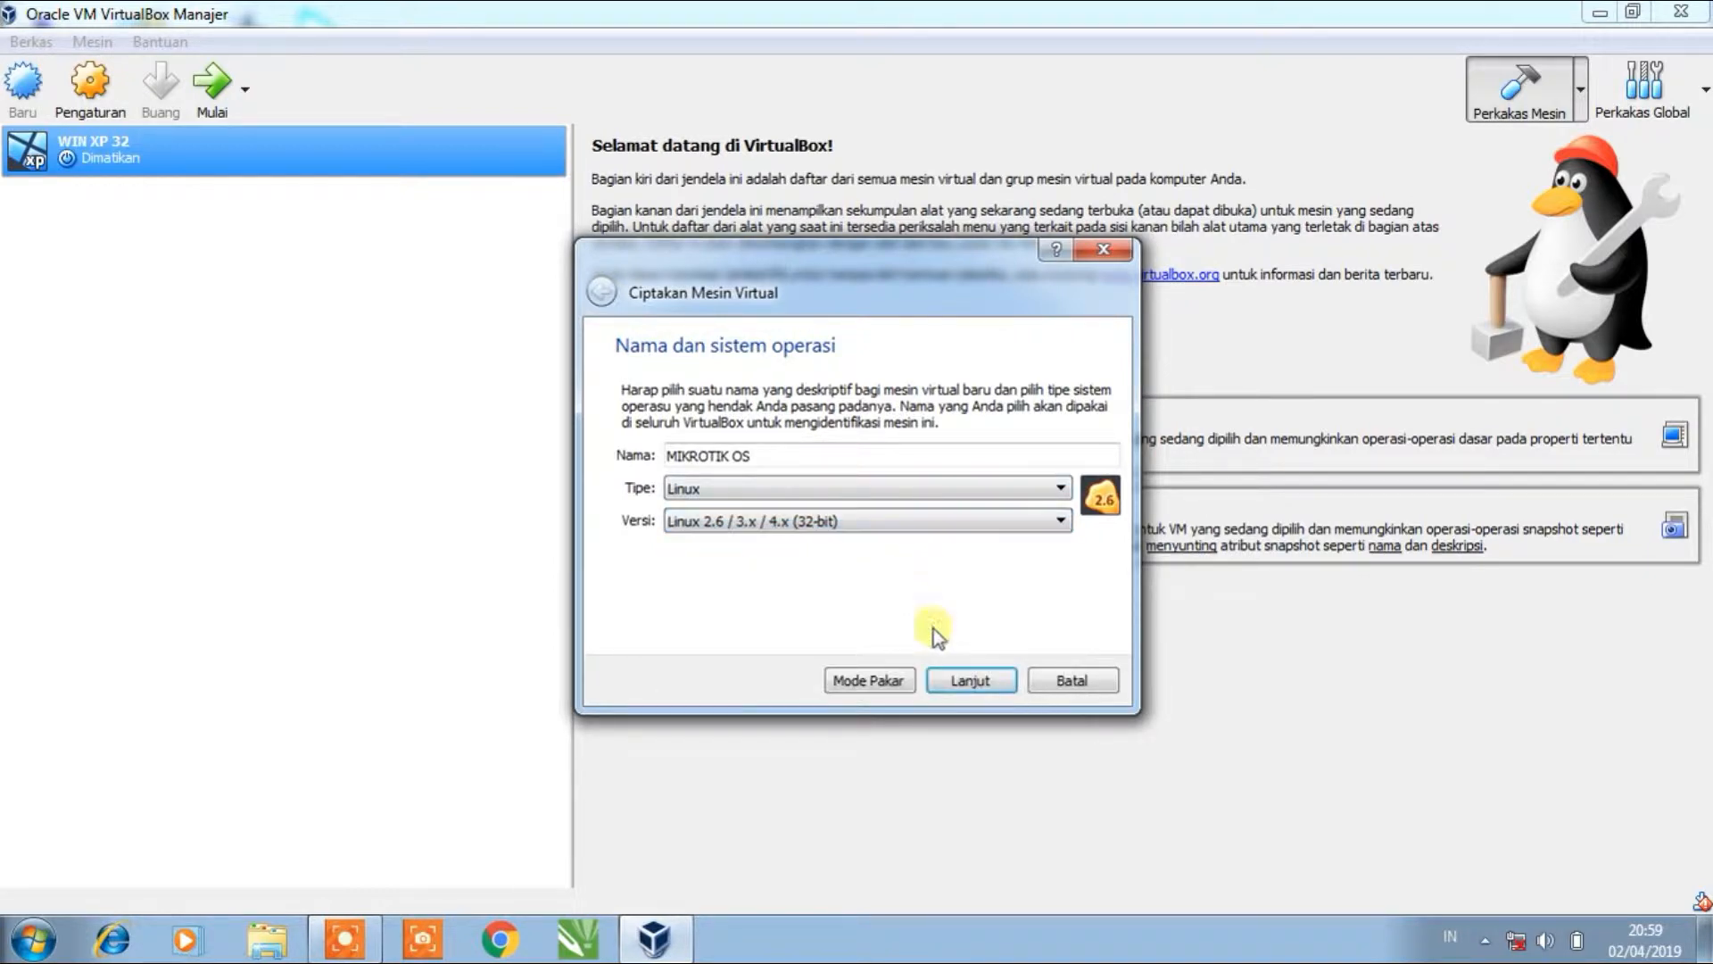
- Accept the name and system settings, keep 512 MB of memory, and choose to create a virtual hard disk now
{"action": "left_click", "coordinate": [971, 680]}
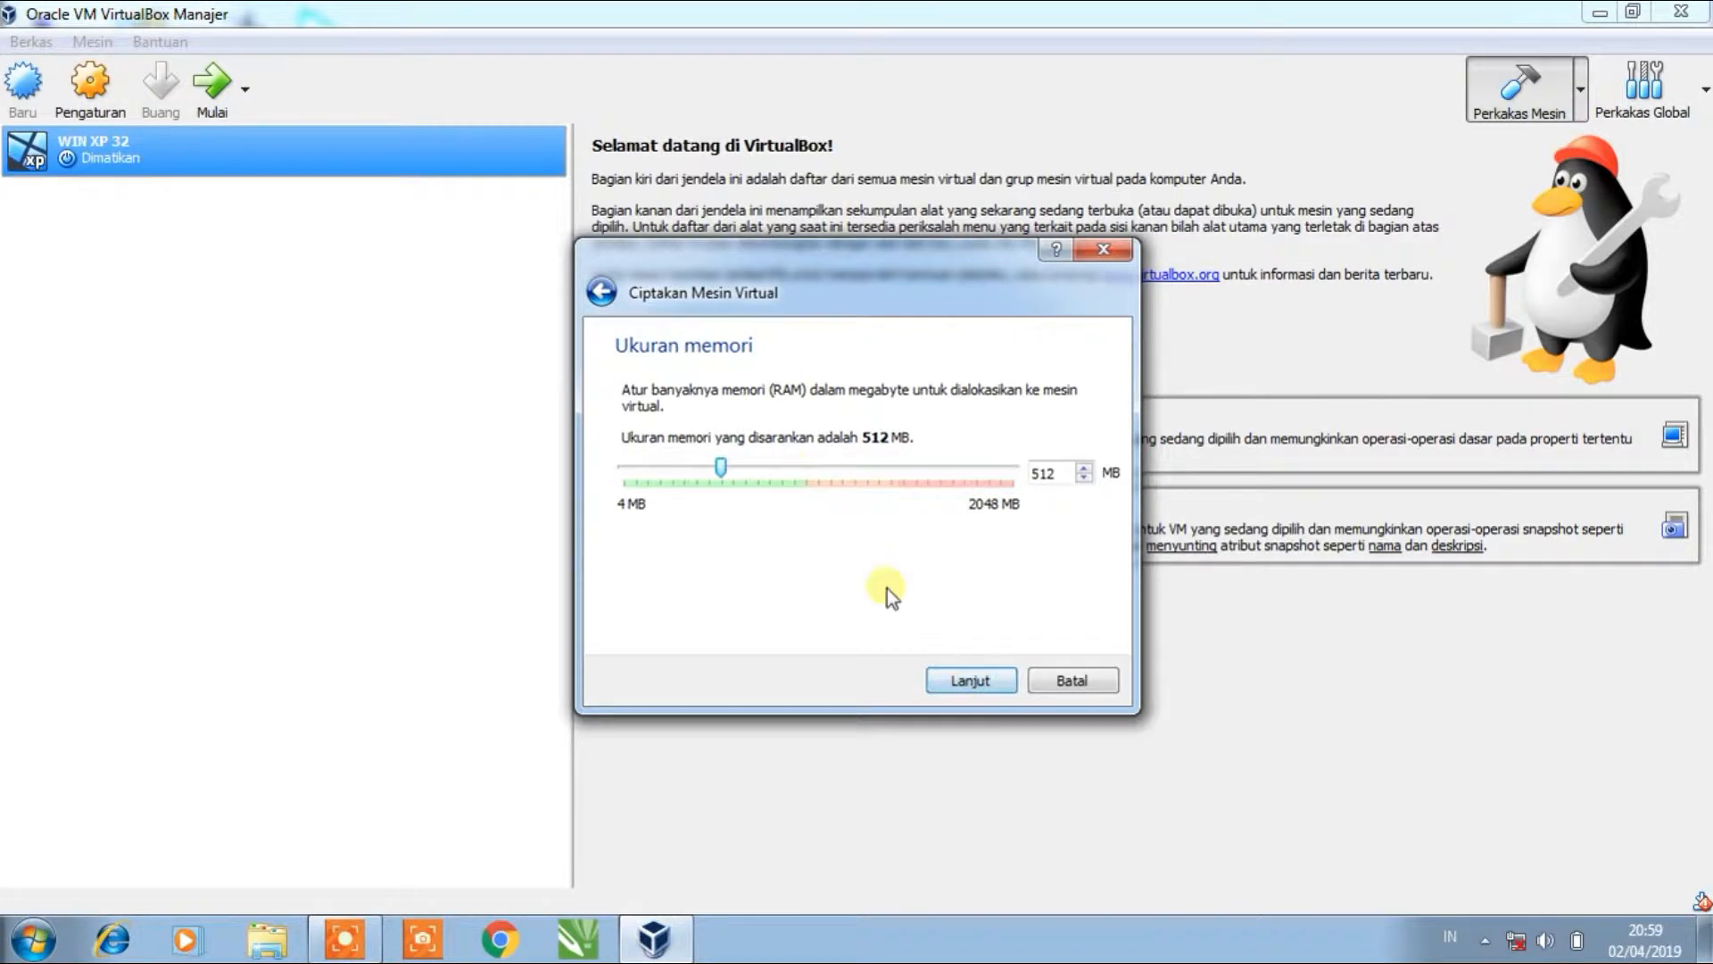
{"action": "left_click", "coordinate": [988, 678]}
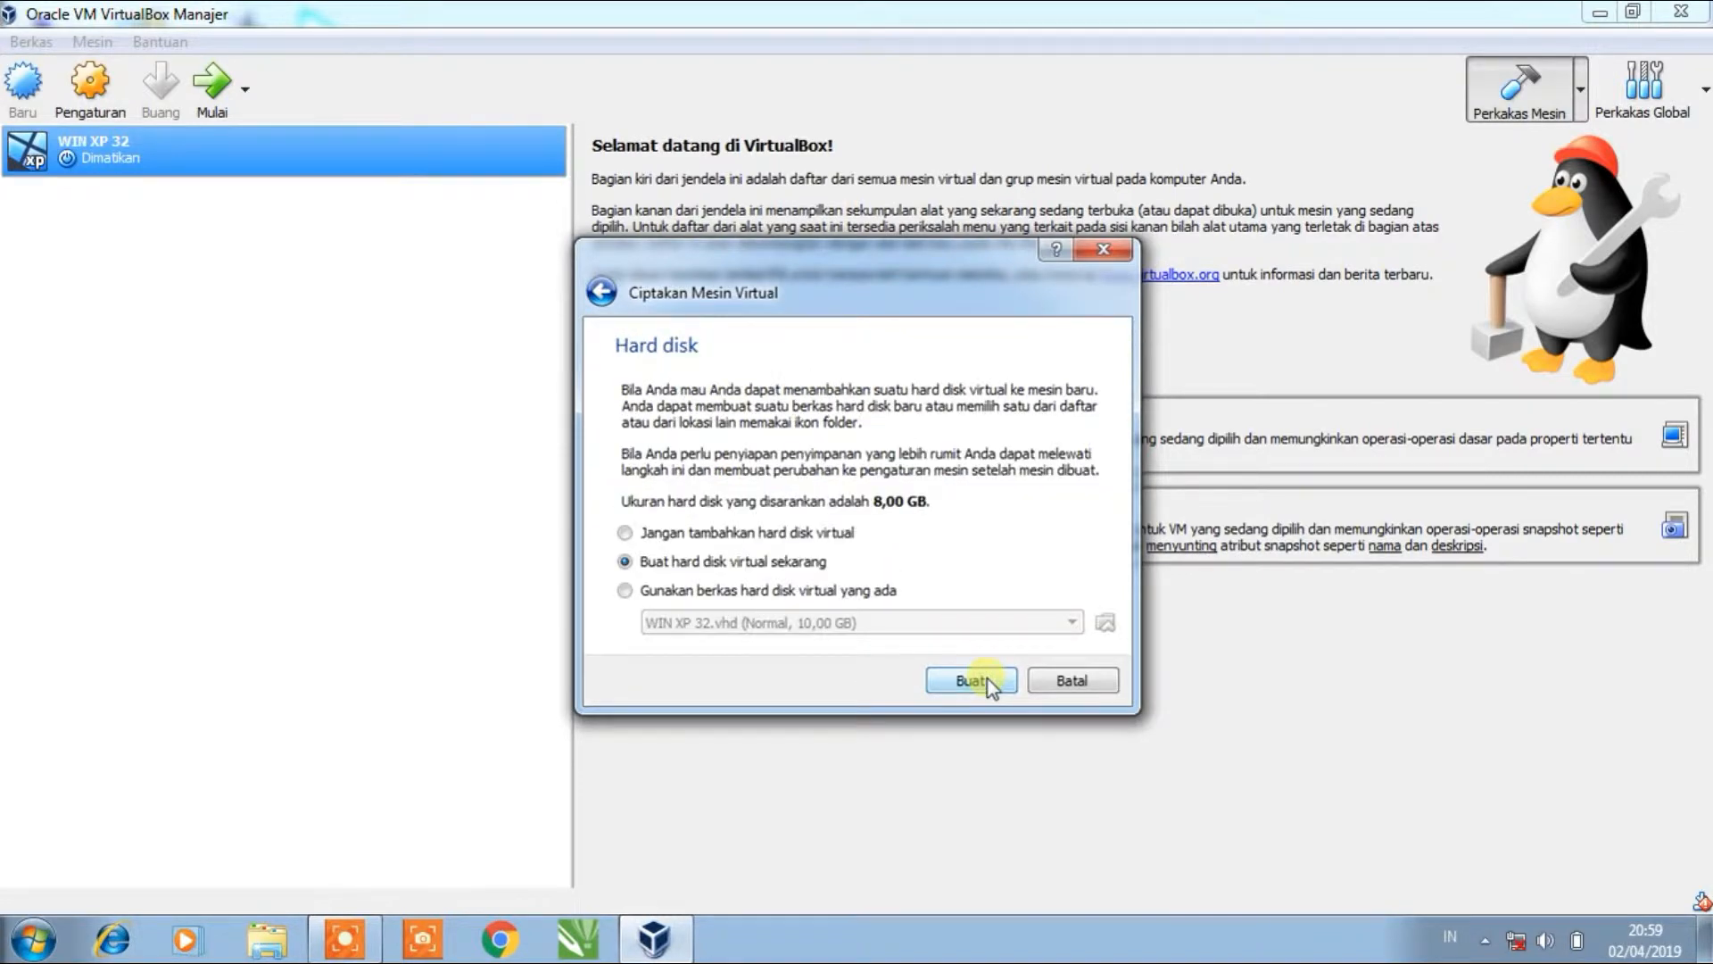
{"action": "left_click", "coordinate": [988, 678]}
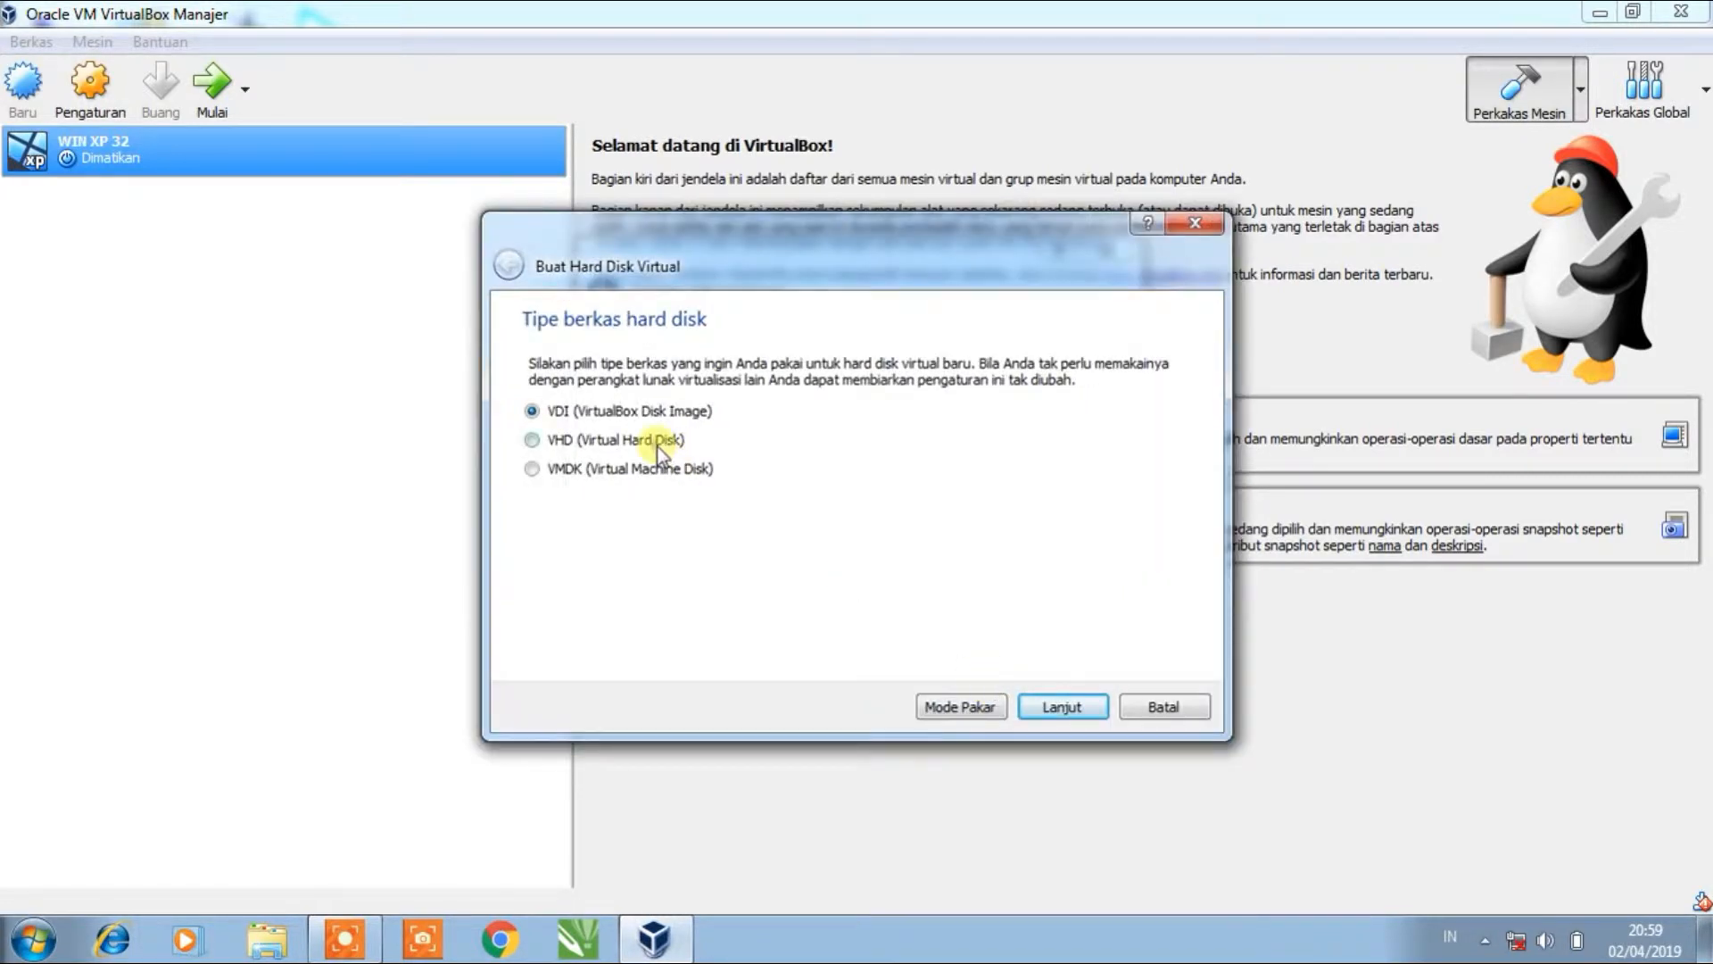
- Create the MIKROTIK OS hard disk as a dynamically allocated VHD of 8,00 GB
{"action": "left_click", "coordinate": [658, 446]}
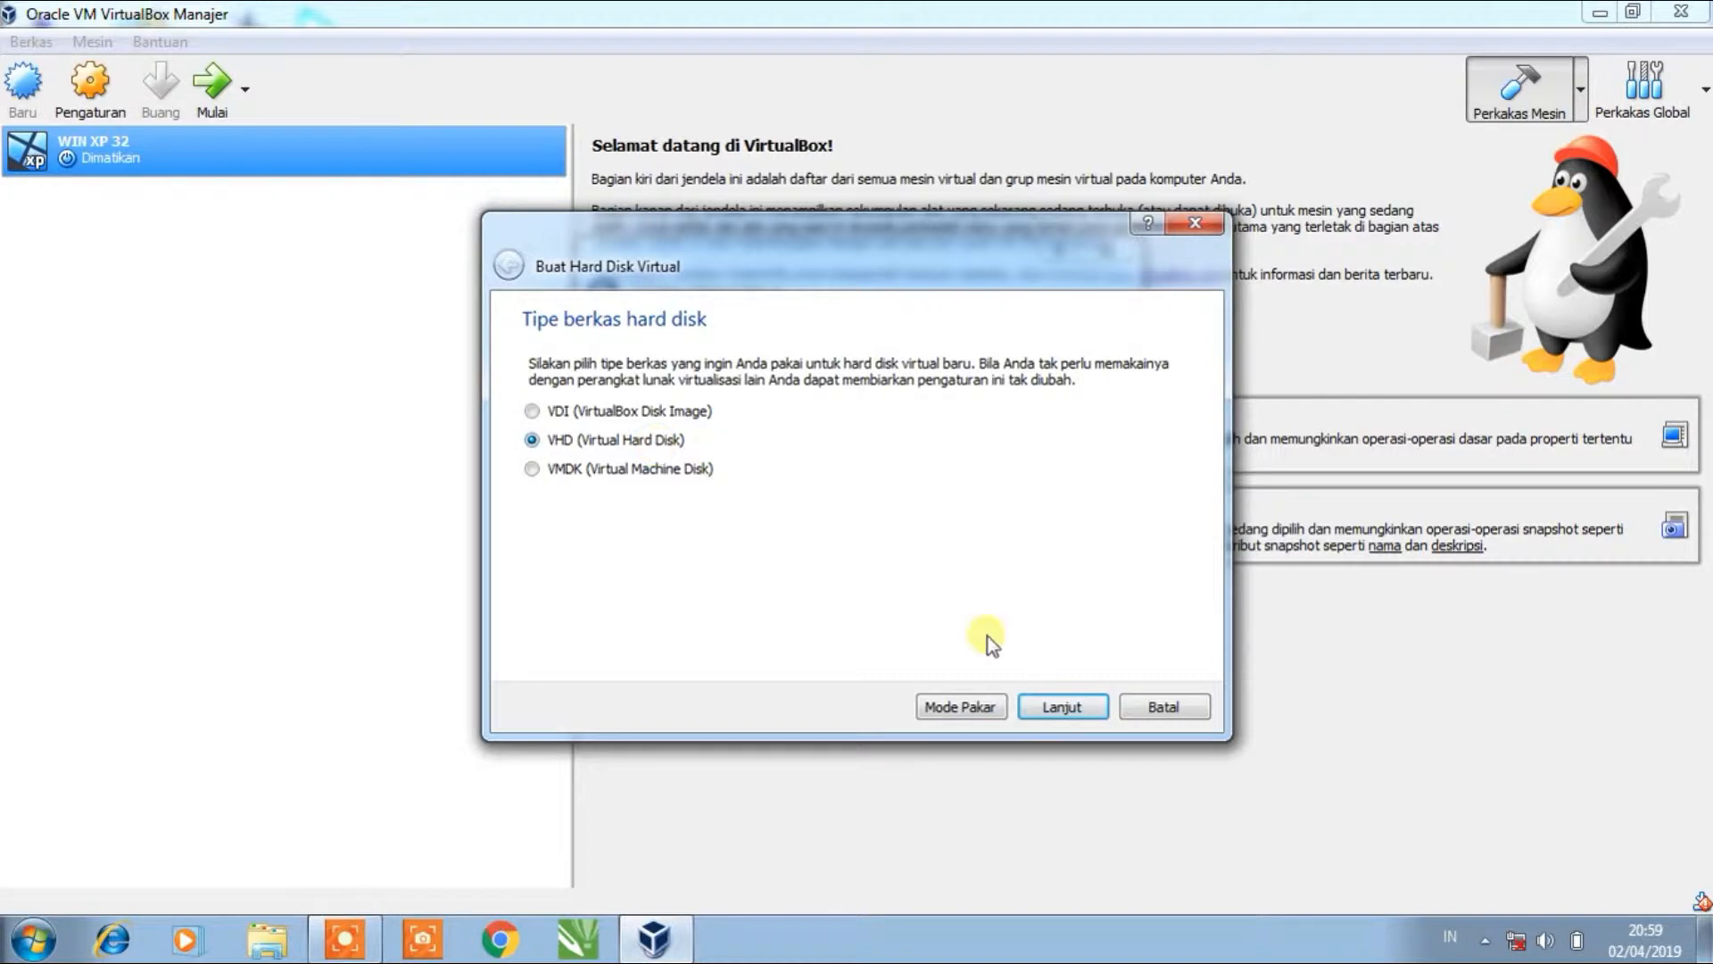
{"action": "left_click", "coordinate": [1064, 707]}
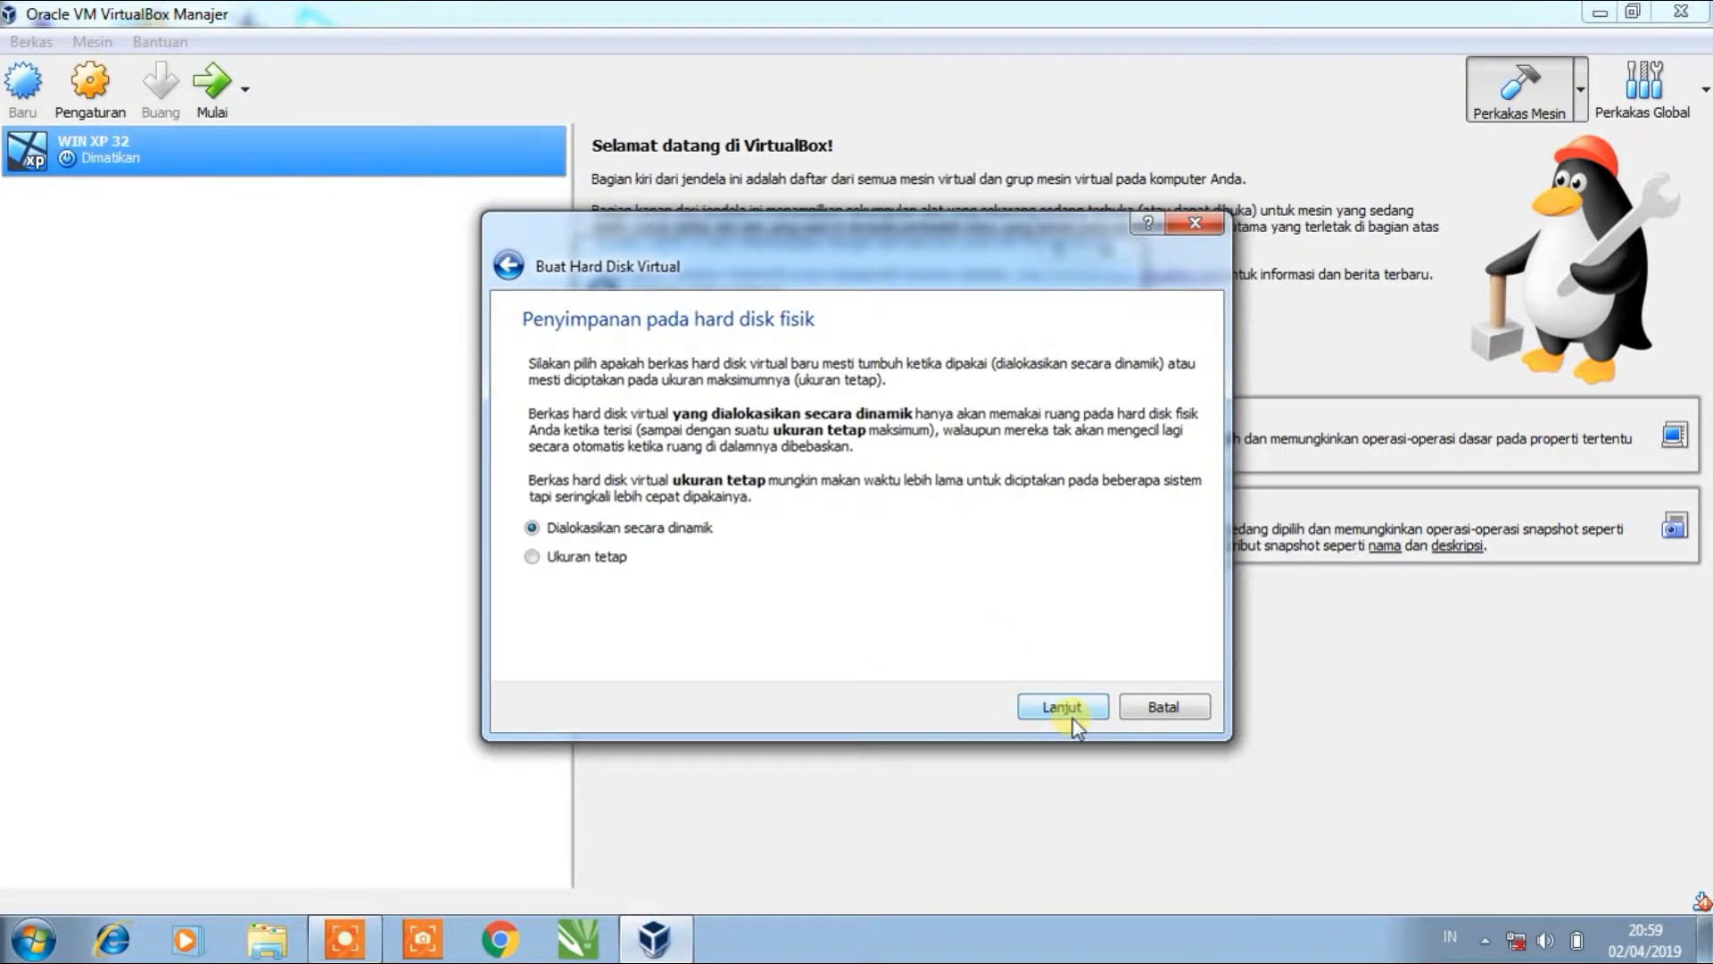
{"action": "left_click", "coordinate": [1074, 719]}
{"action": "left_click", "coordinate": [1072, 718]}
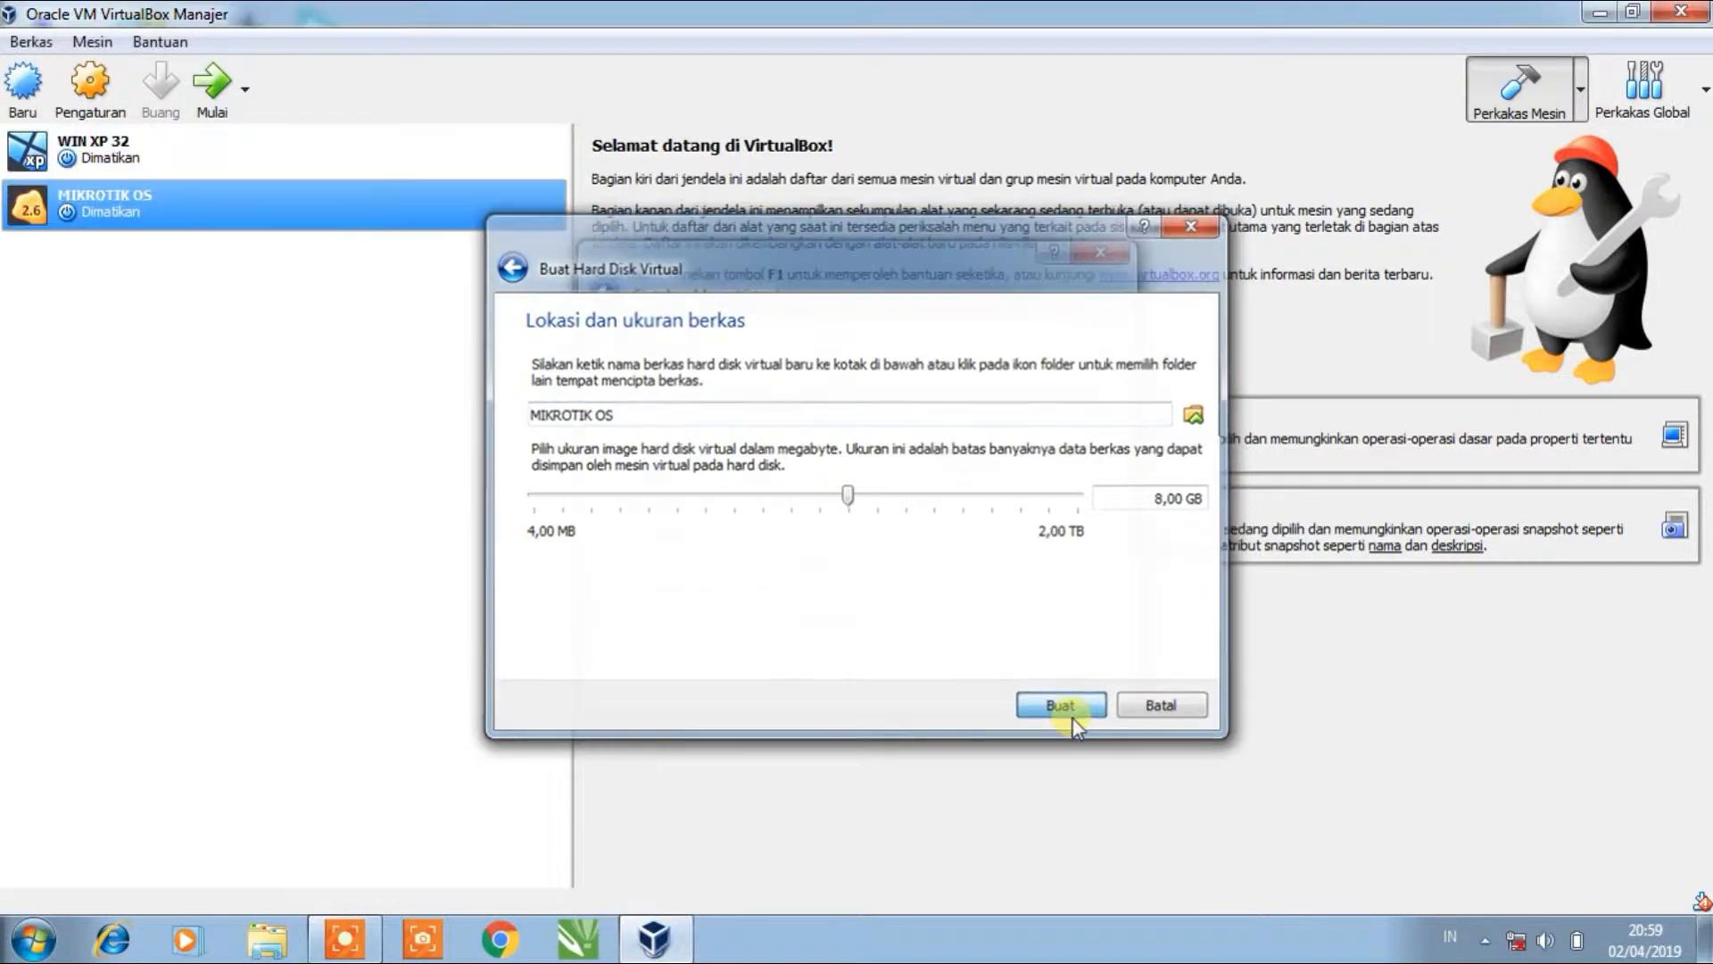
- Start the MIKROTIK OS machine in headless mode and show its window
{"action": "left_click", "coordinate": [245, 89]}
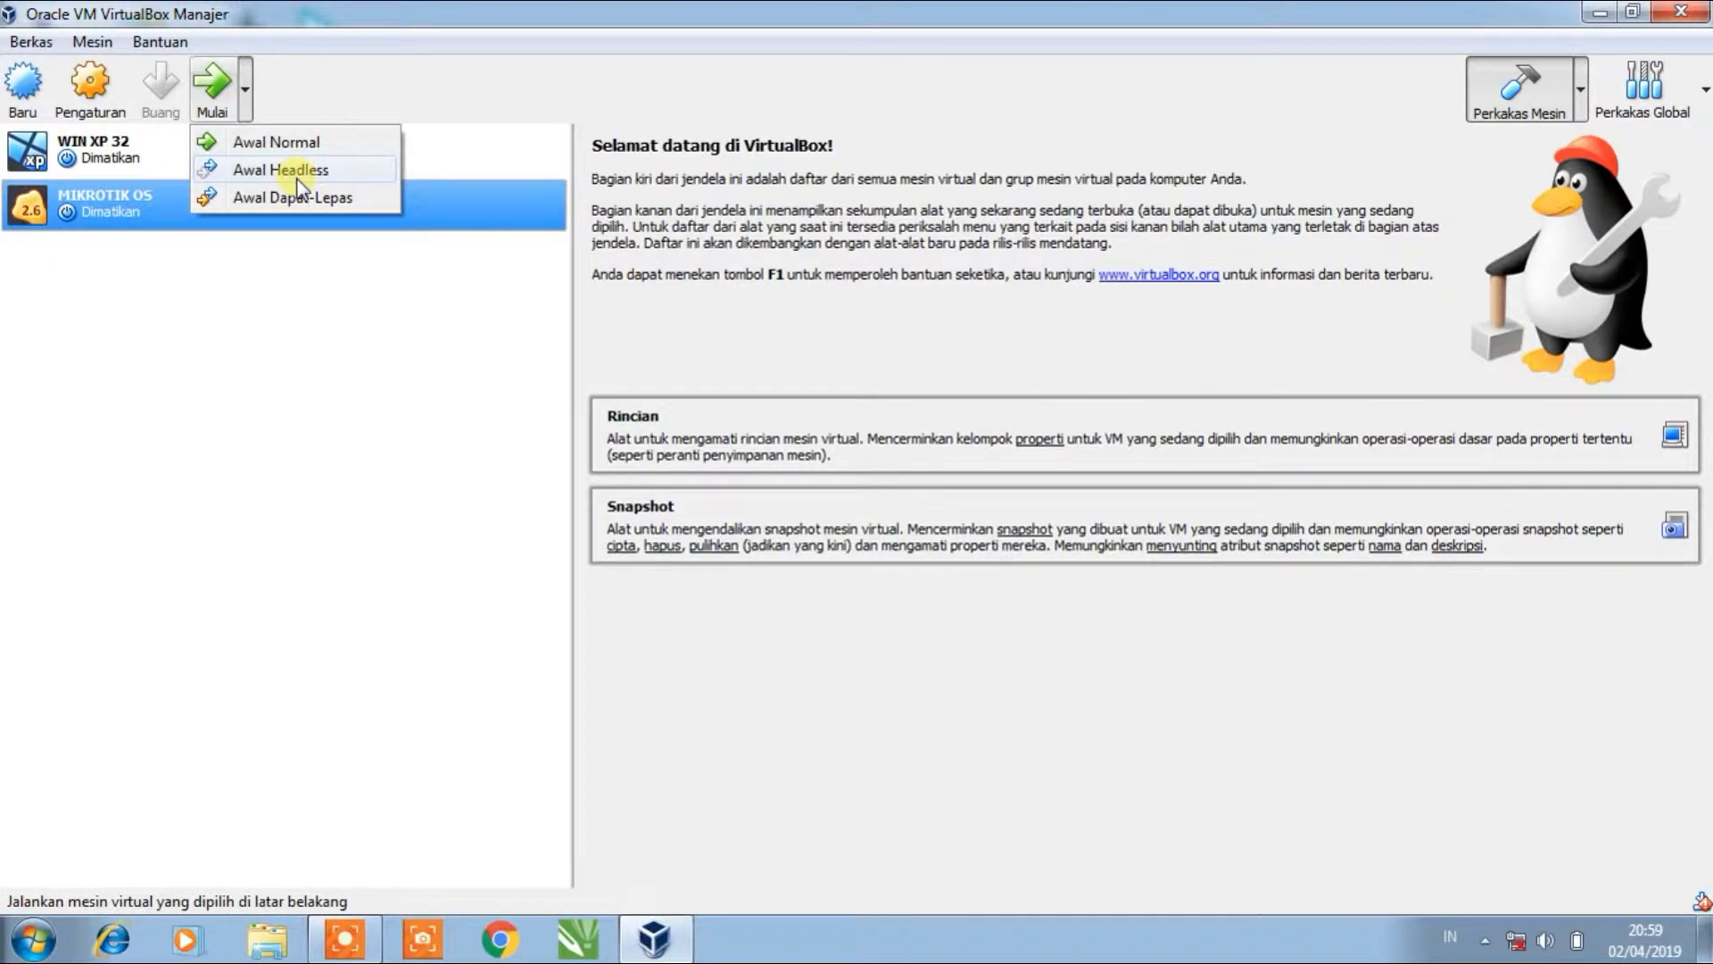
{"action": "left_click", "coordinate": [300, 179]}
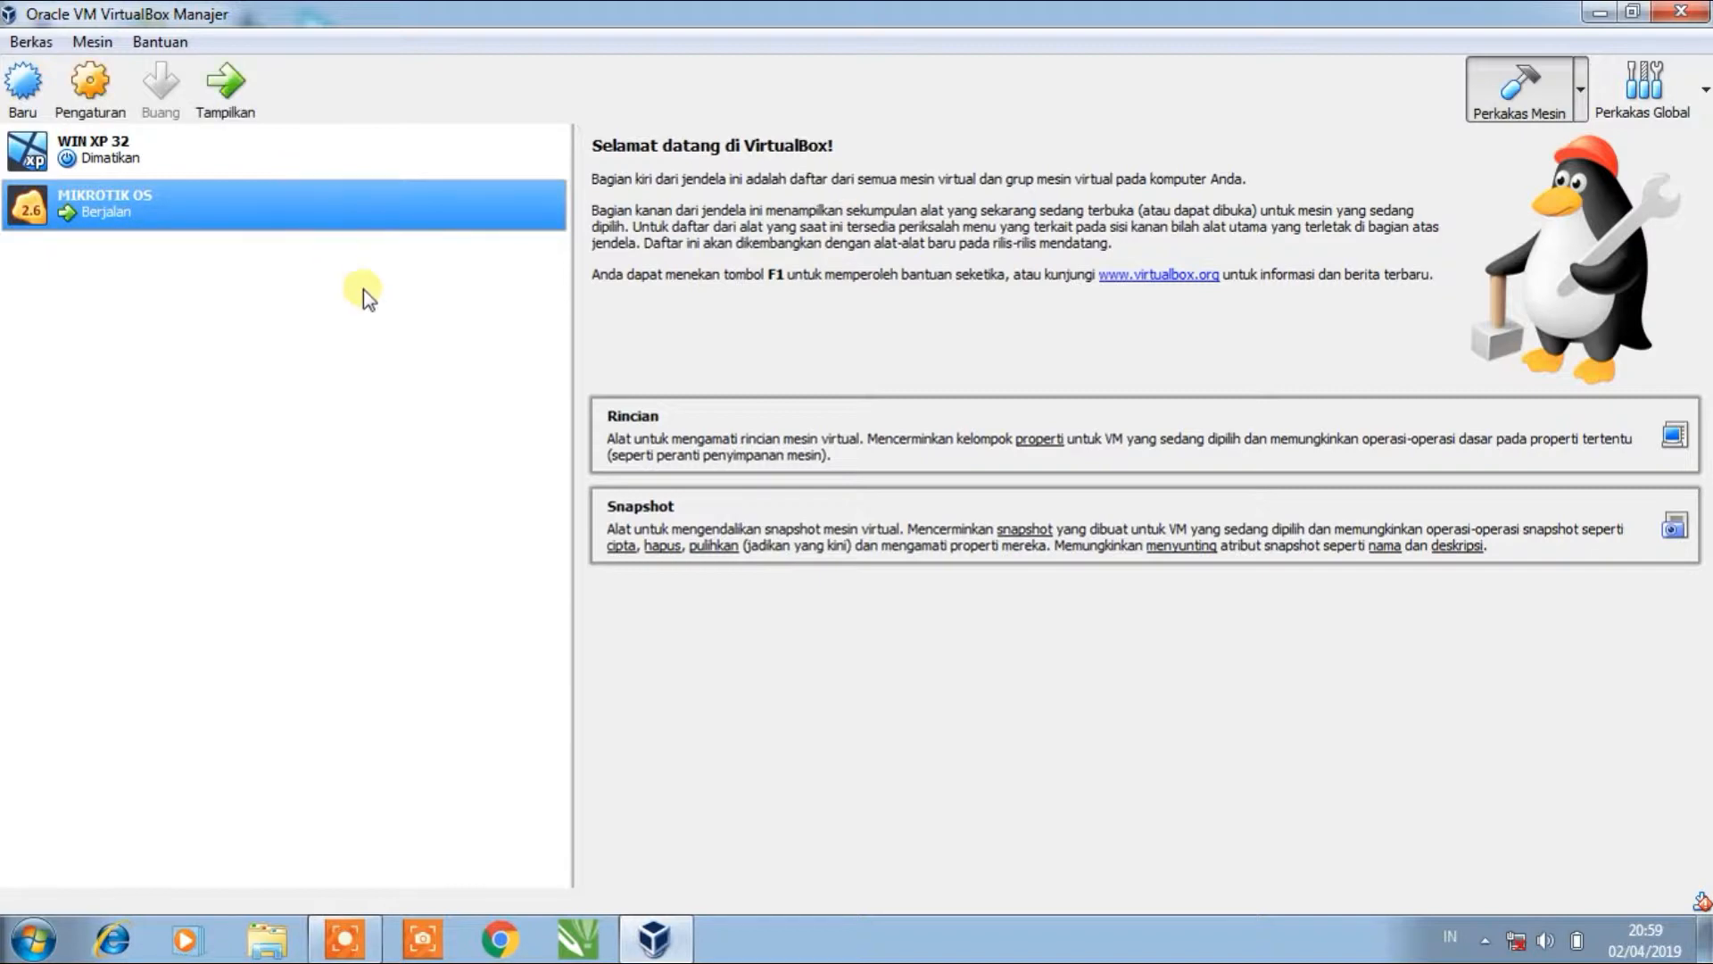
{"action": "left_click", "coordinate": [239, 114]}
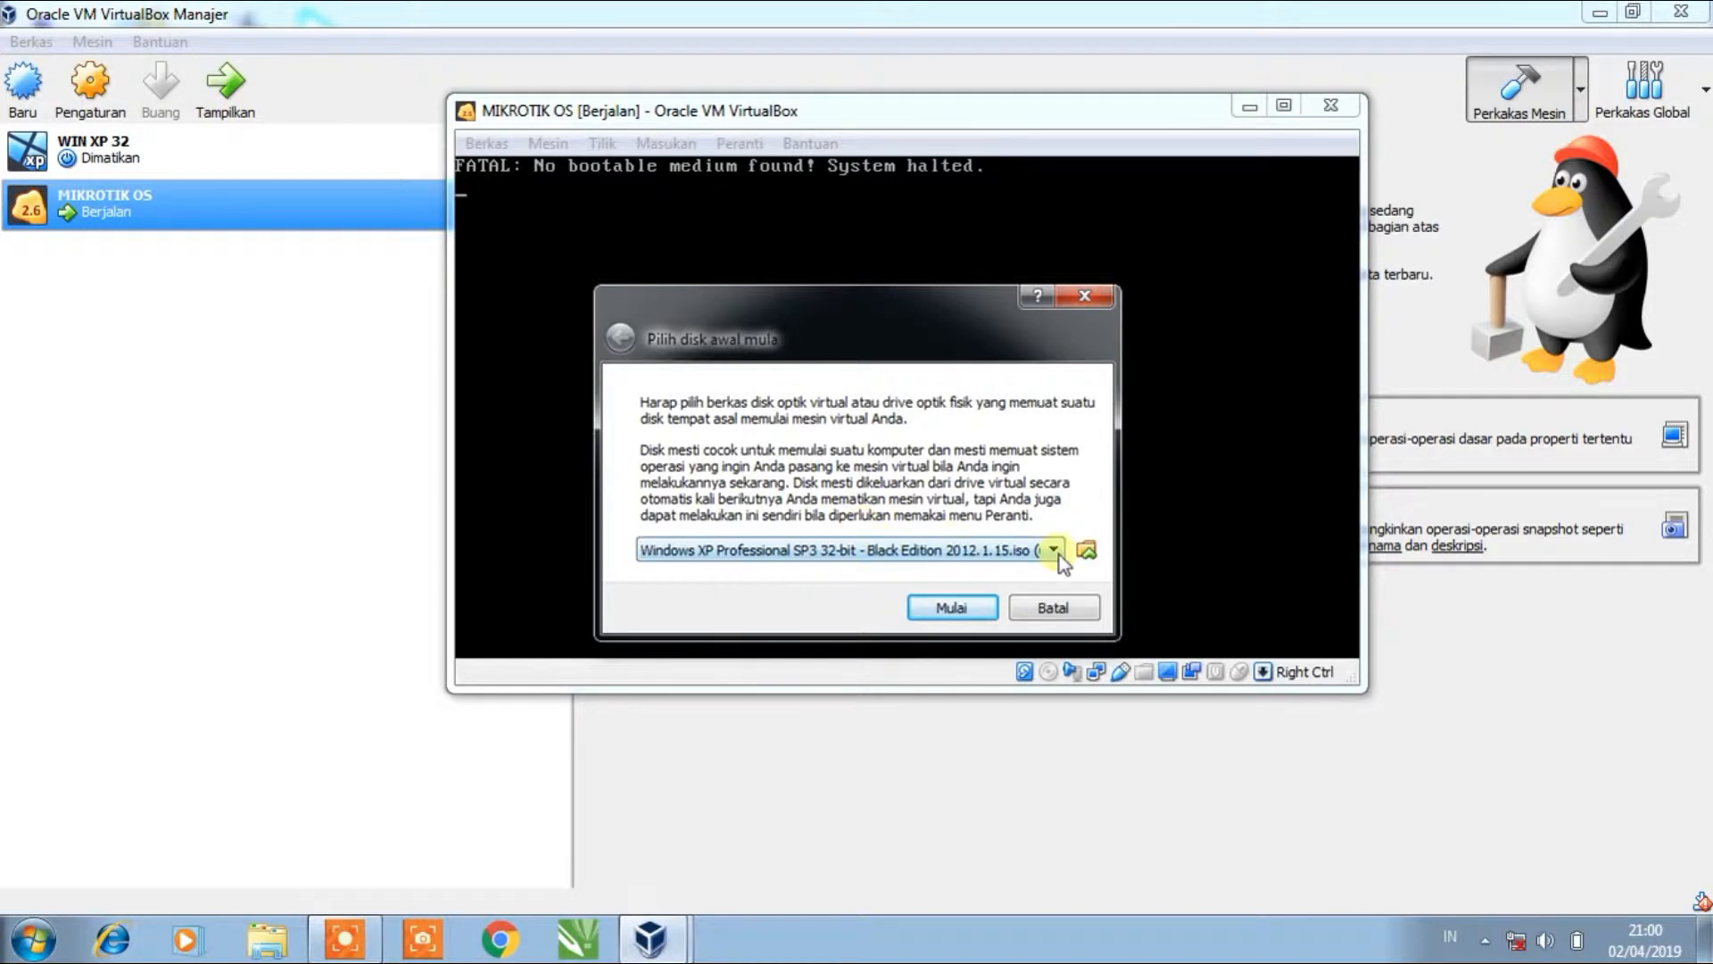
- Use mikrotik-6.33 from the #IMAGE# folder on Local Disk (E:) as the start-up disk
{"action": "left_click", "coordinate": [1086, 550]}
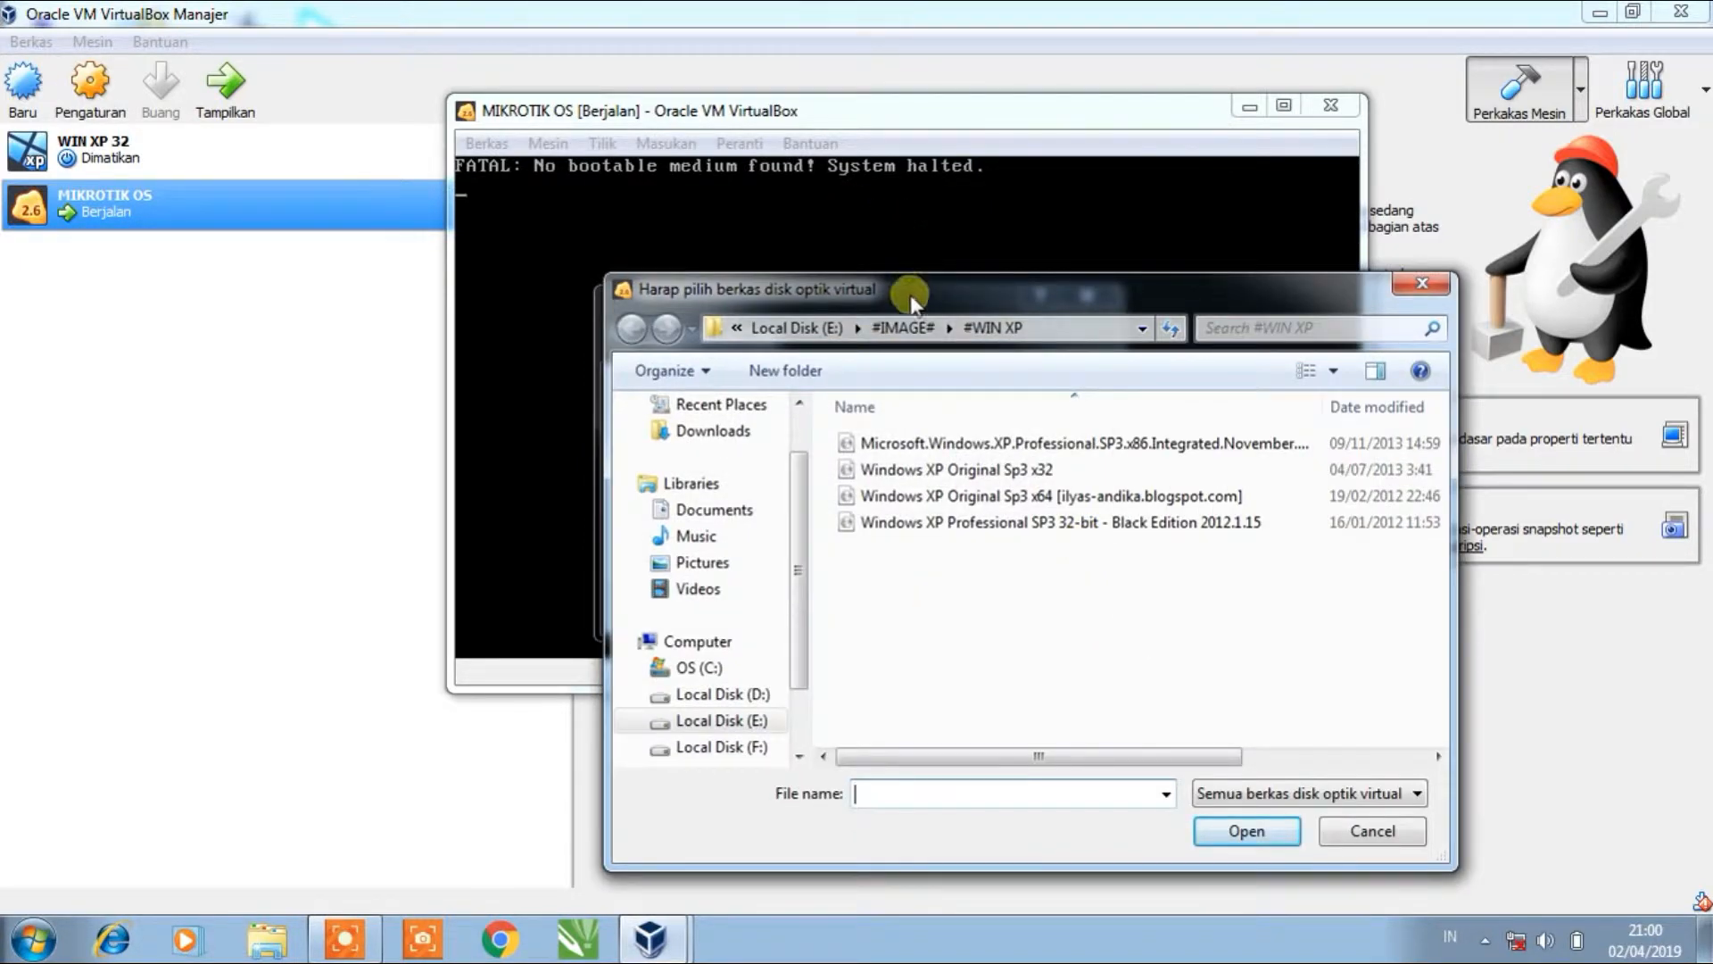
{"action": "left_click", "coordinate": [903, 327]}
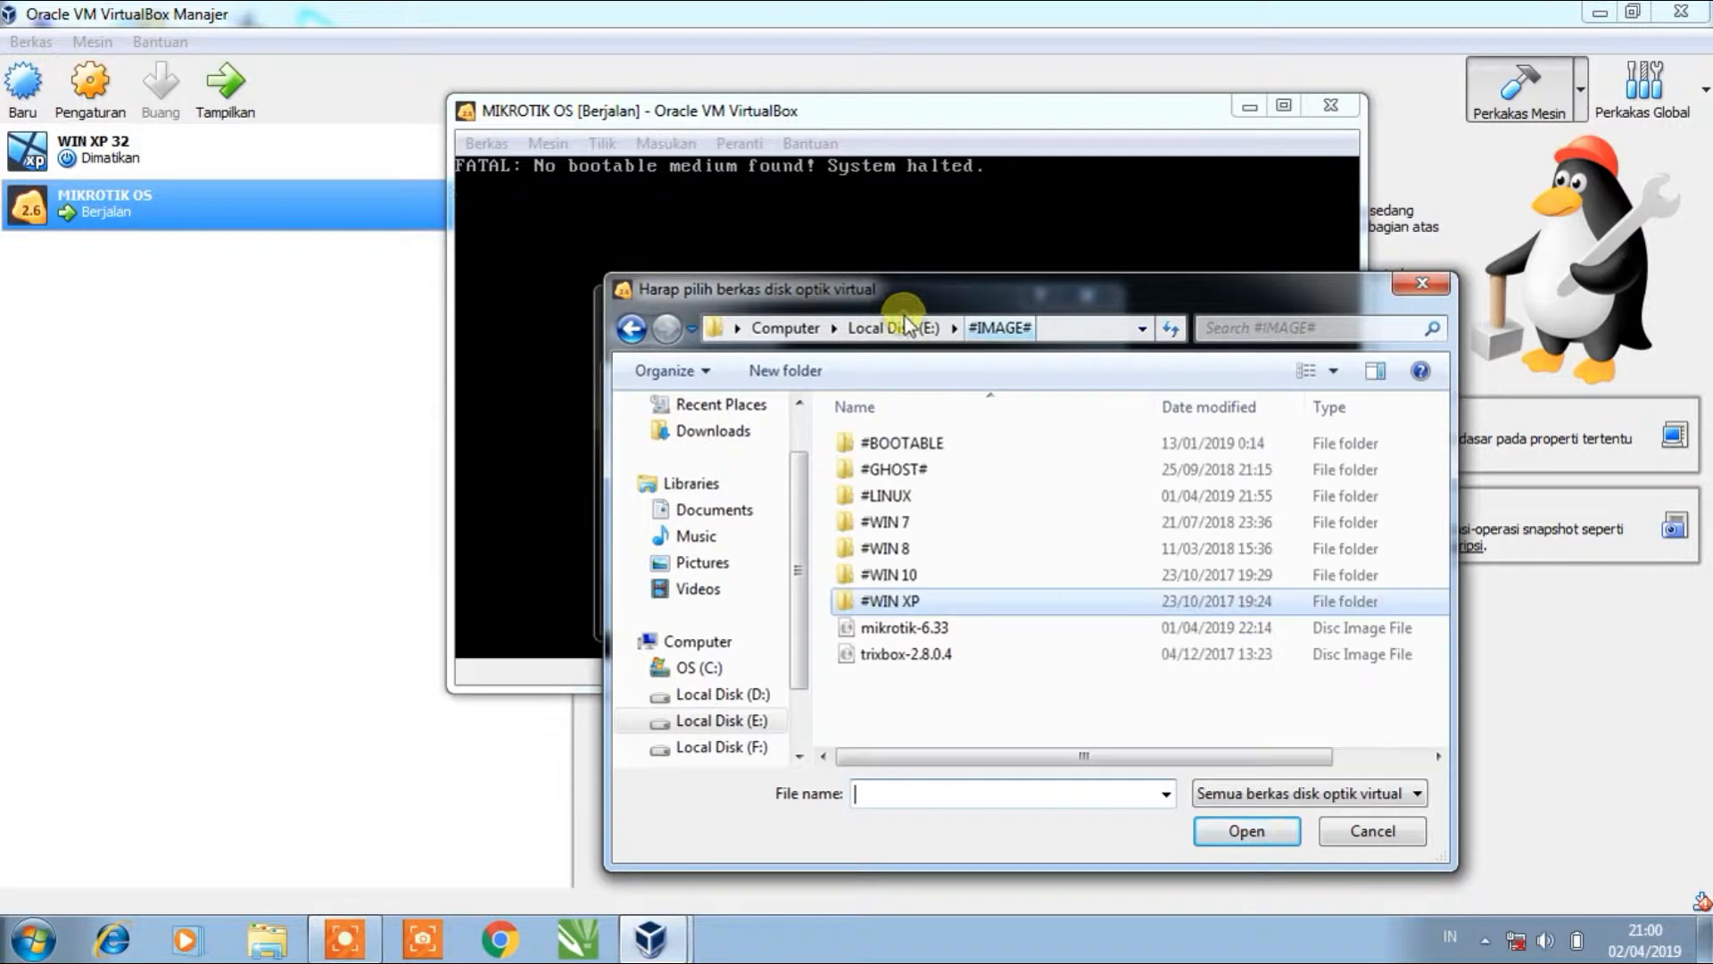
{"action": "left_click", "coordinate": [942, 632]}
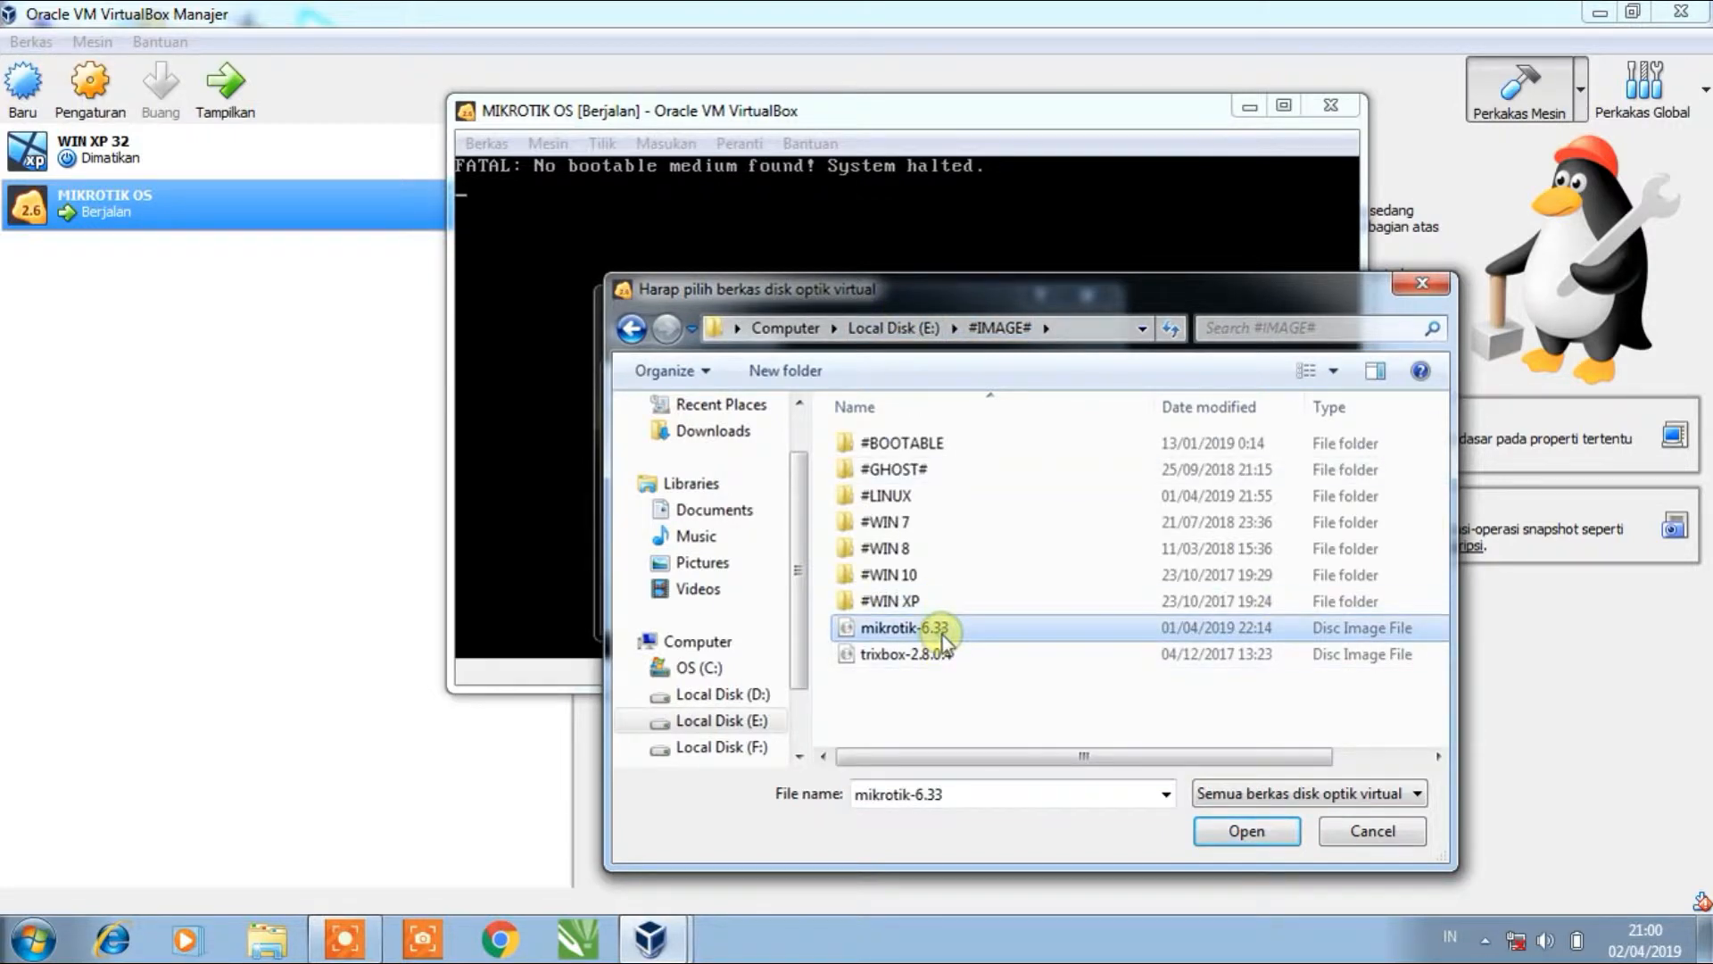
{"action": "left_click", "coordinate": [1236, 837]}
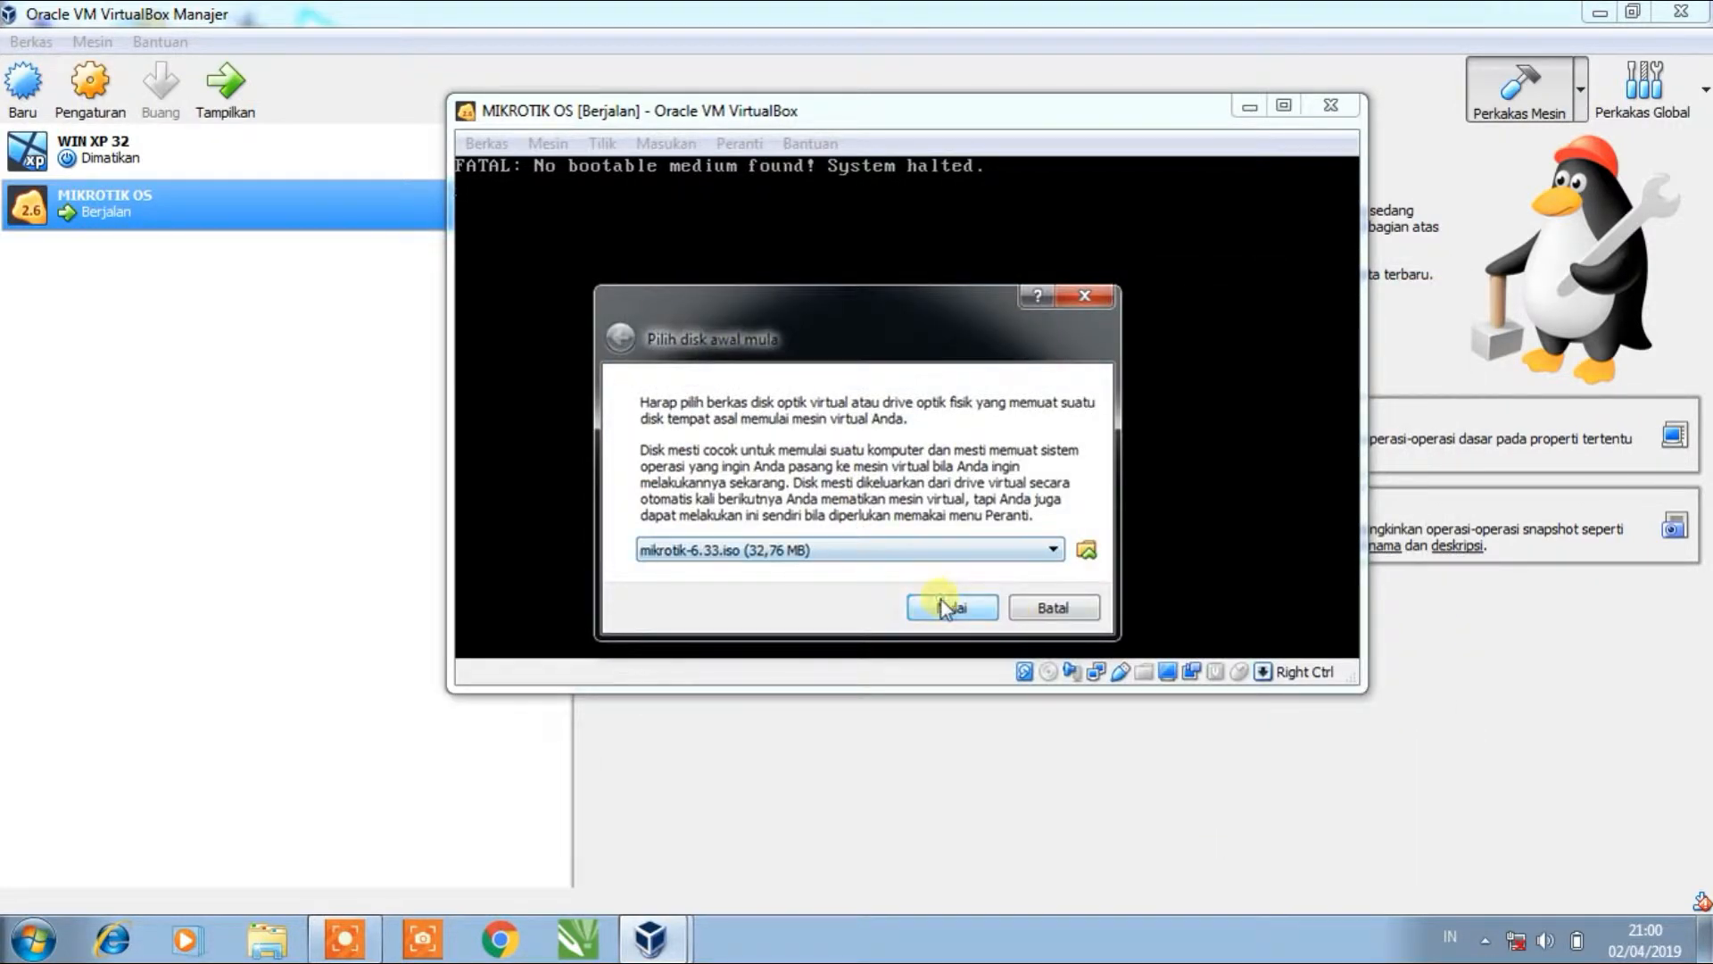
{"action": "left_click", "coordinate": [941, 599]}
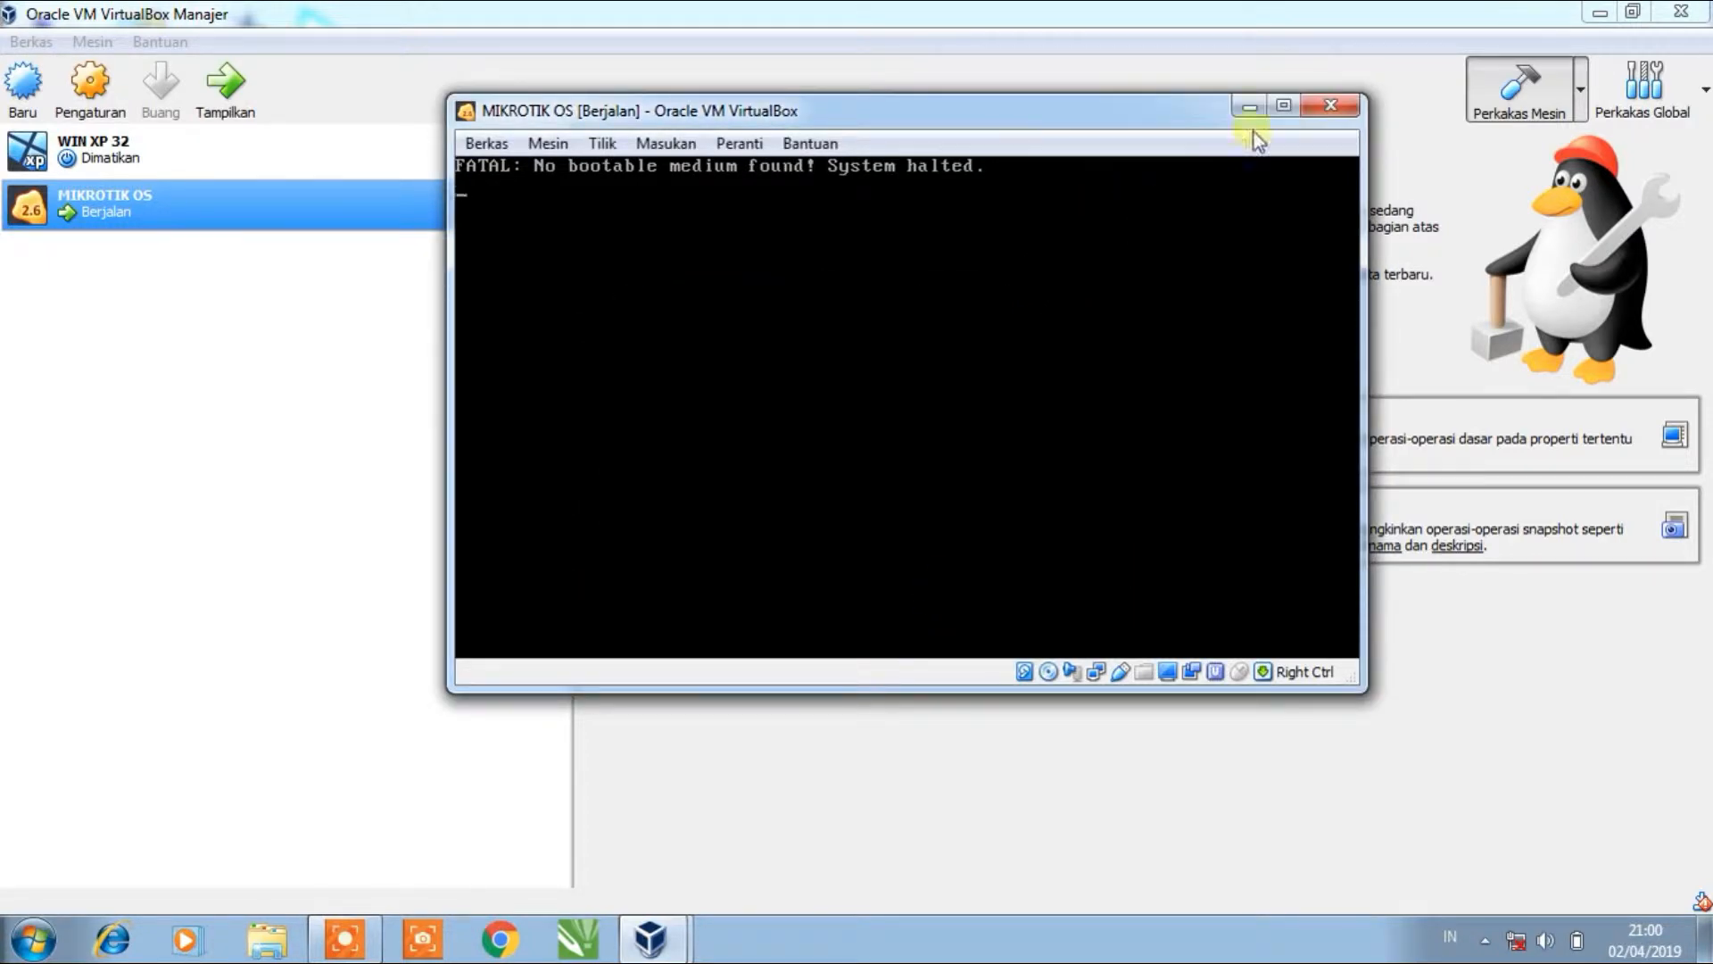
- Close the running MIKROTIK OS machine by powering it off
{"action": "left_click", "coordinate": [1330, 105]}
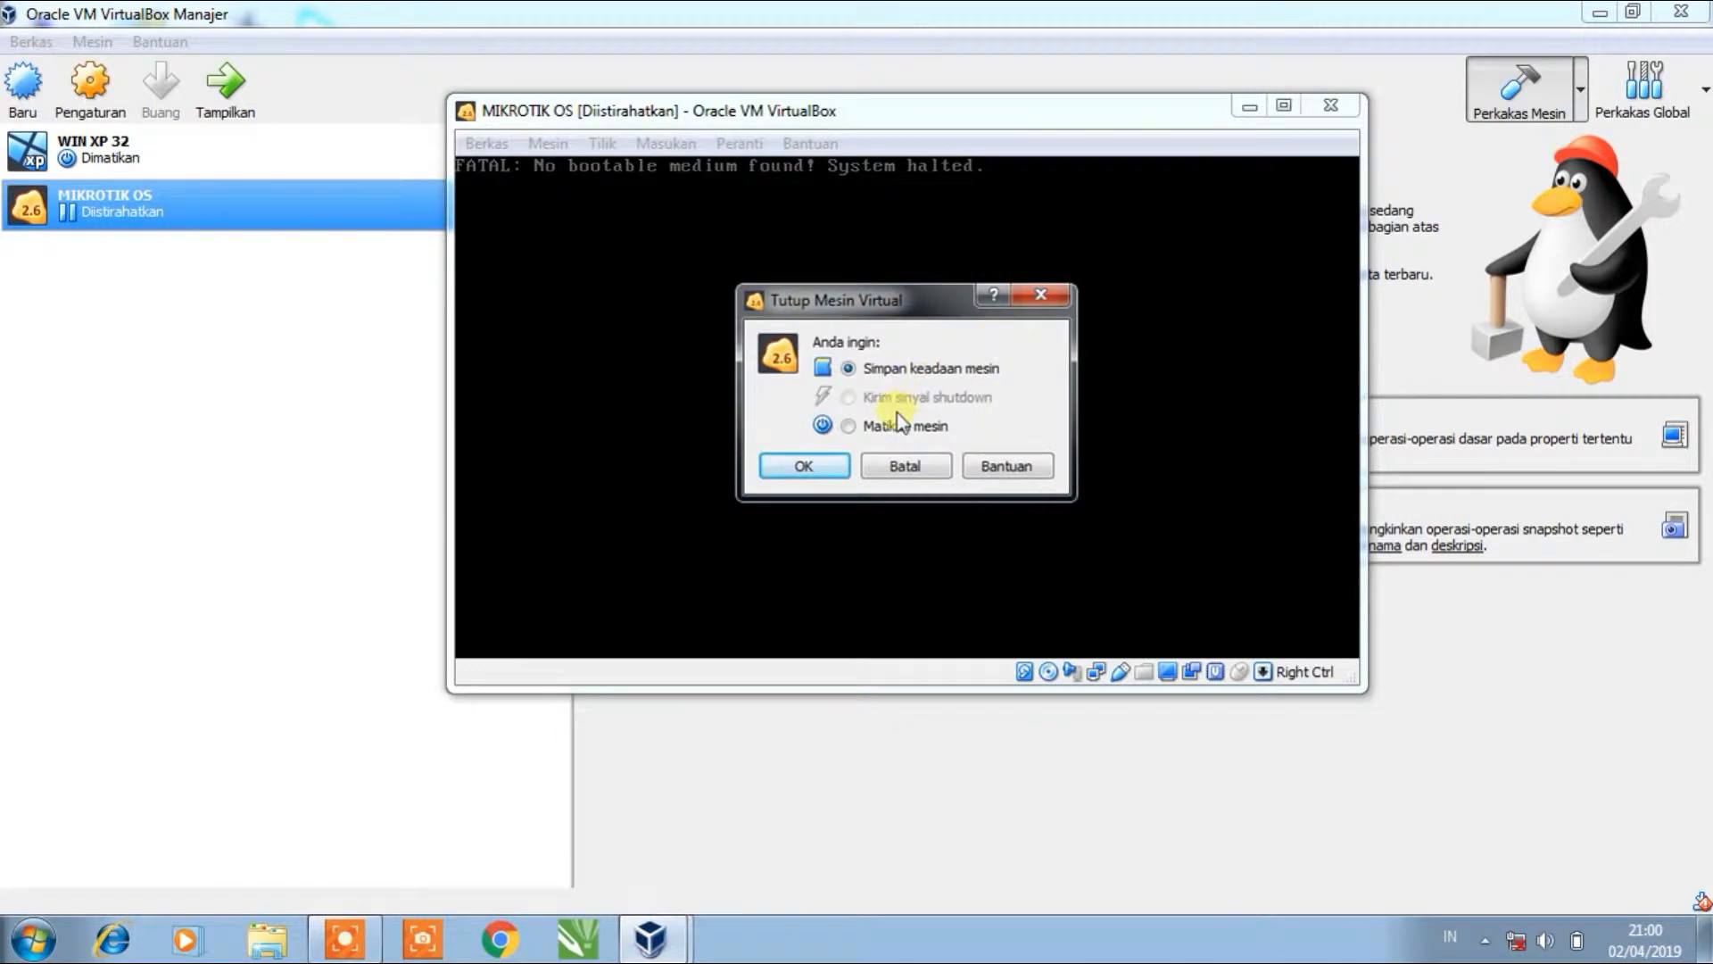
{"action": "left_click", "coordinate": [892, 425]}
{"action": "left_click", "coordinate": [803, 465]}
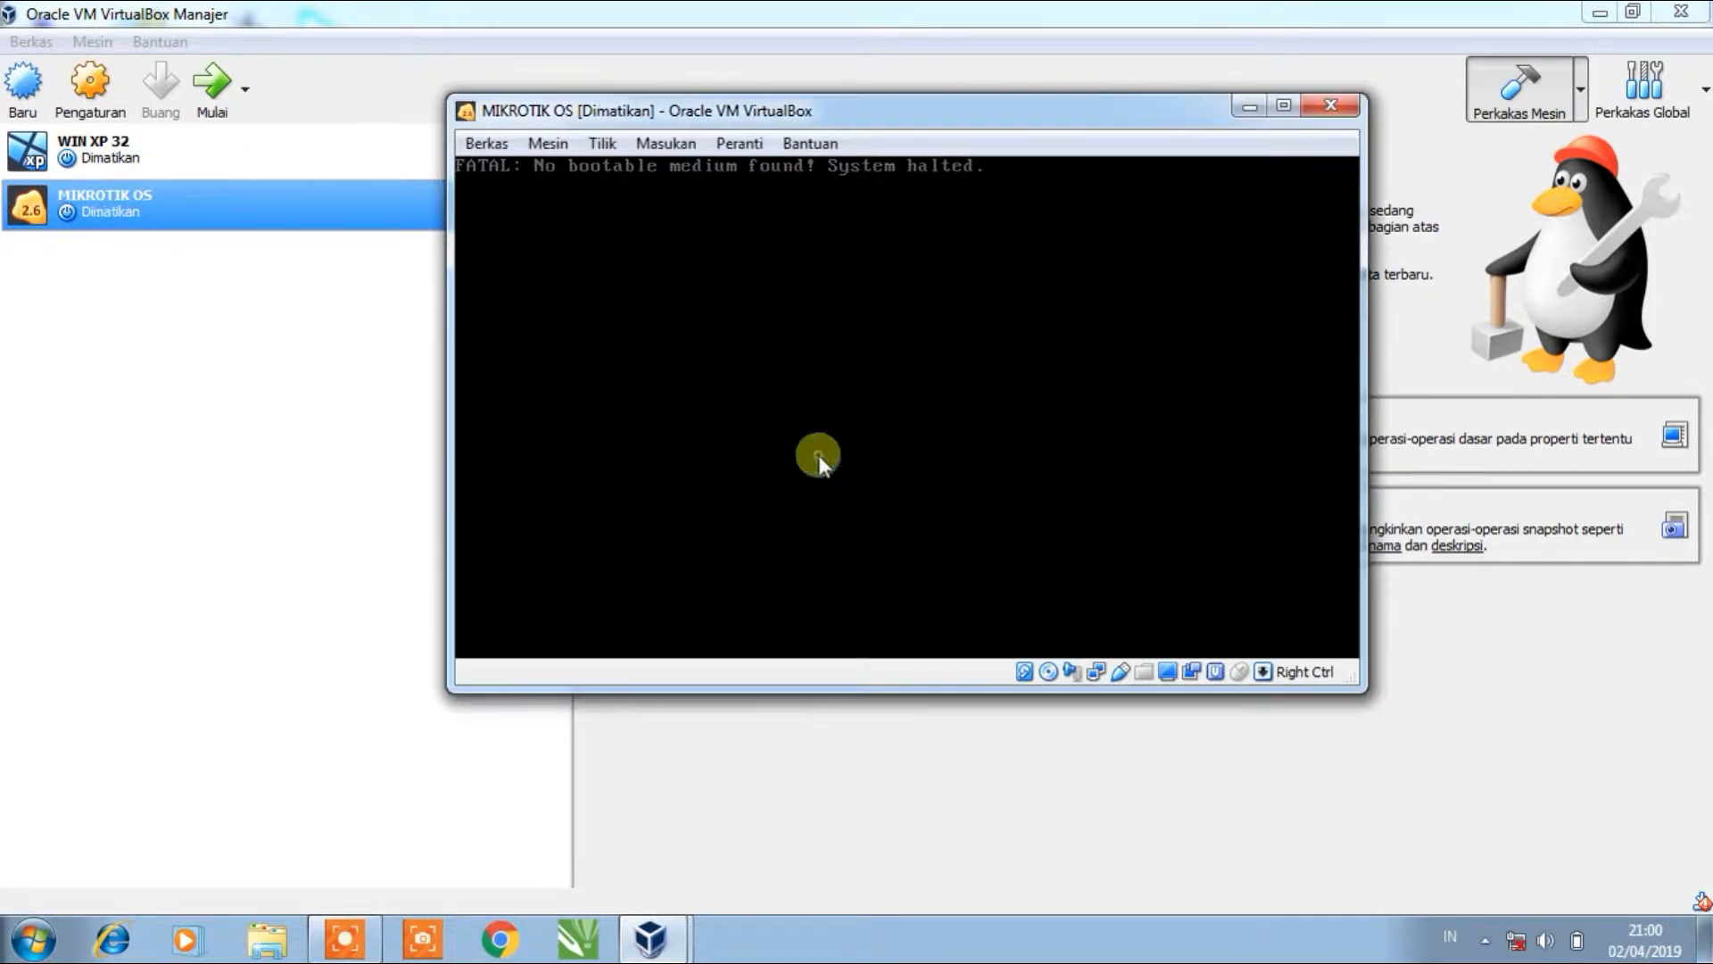
- In the MIKROTIK OS storage settings, assign the mikrotik-6.33.iso optical drive to IDE Master Primer
{"action": "left_click", "coordinate": [93, 88]}
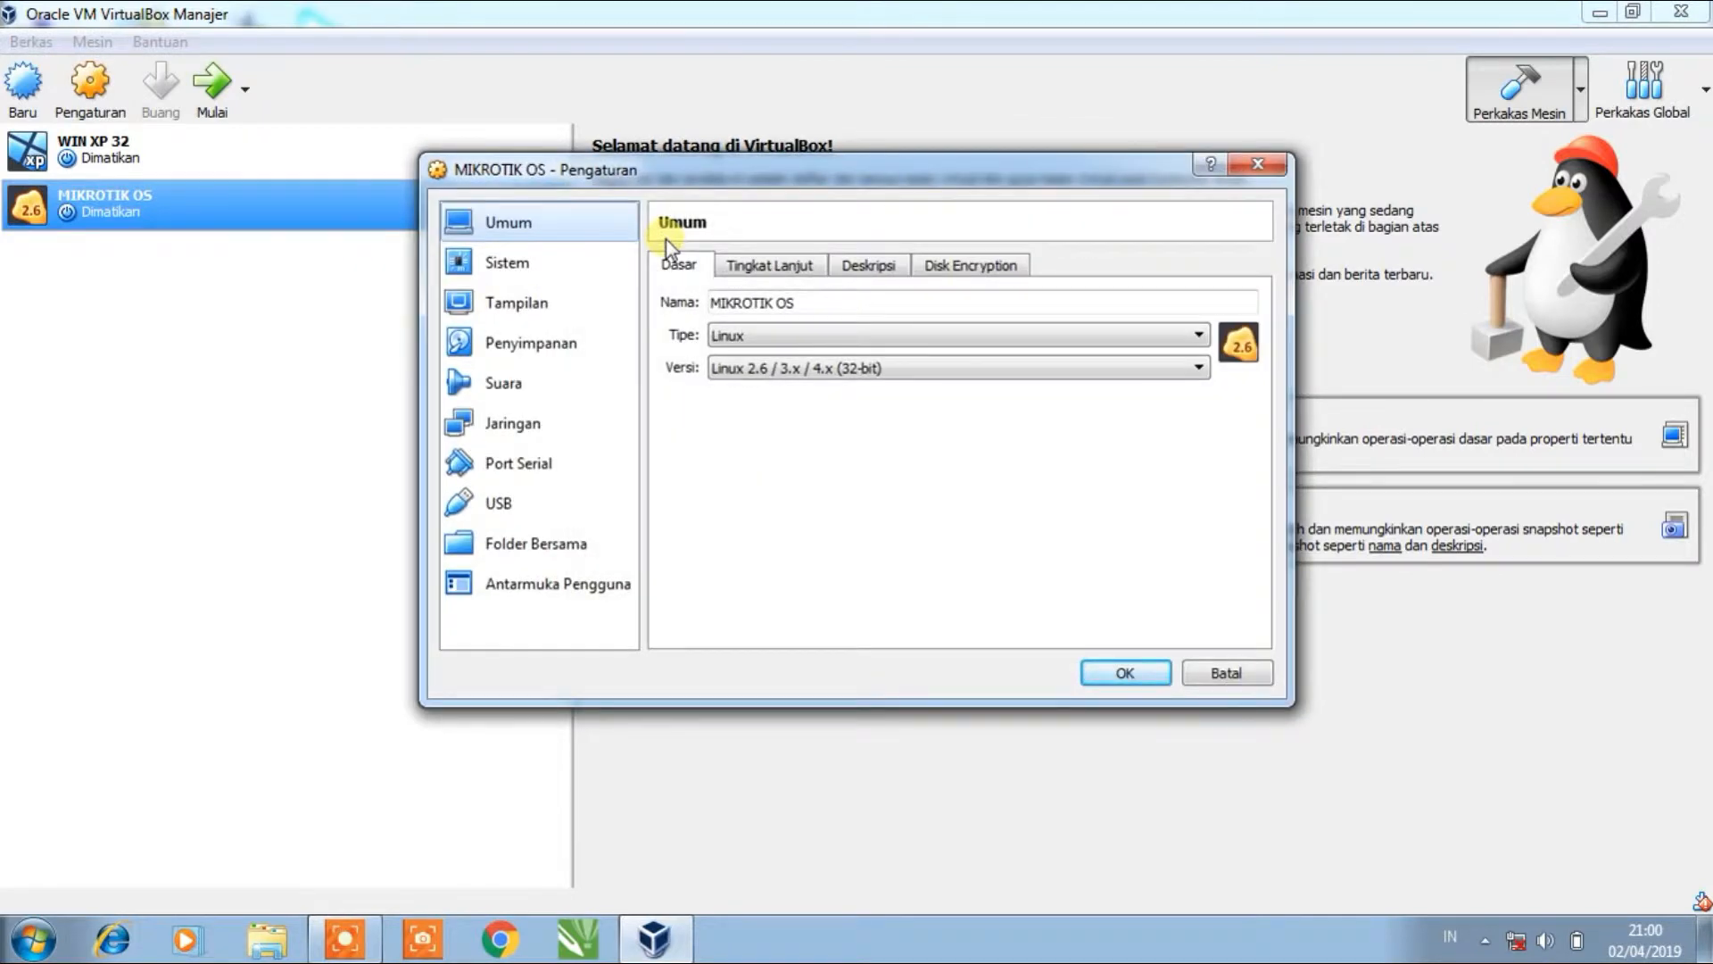
{"action": "left_click", "coordinate": [609, 341]}
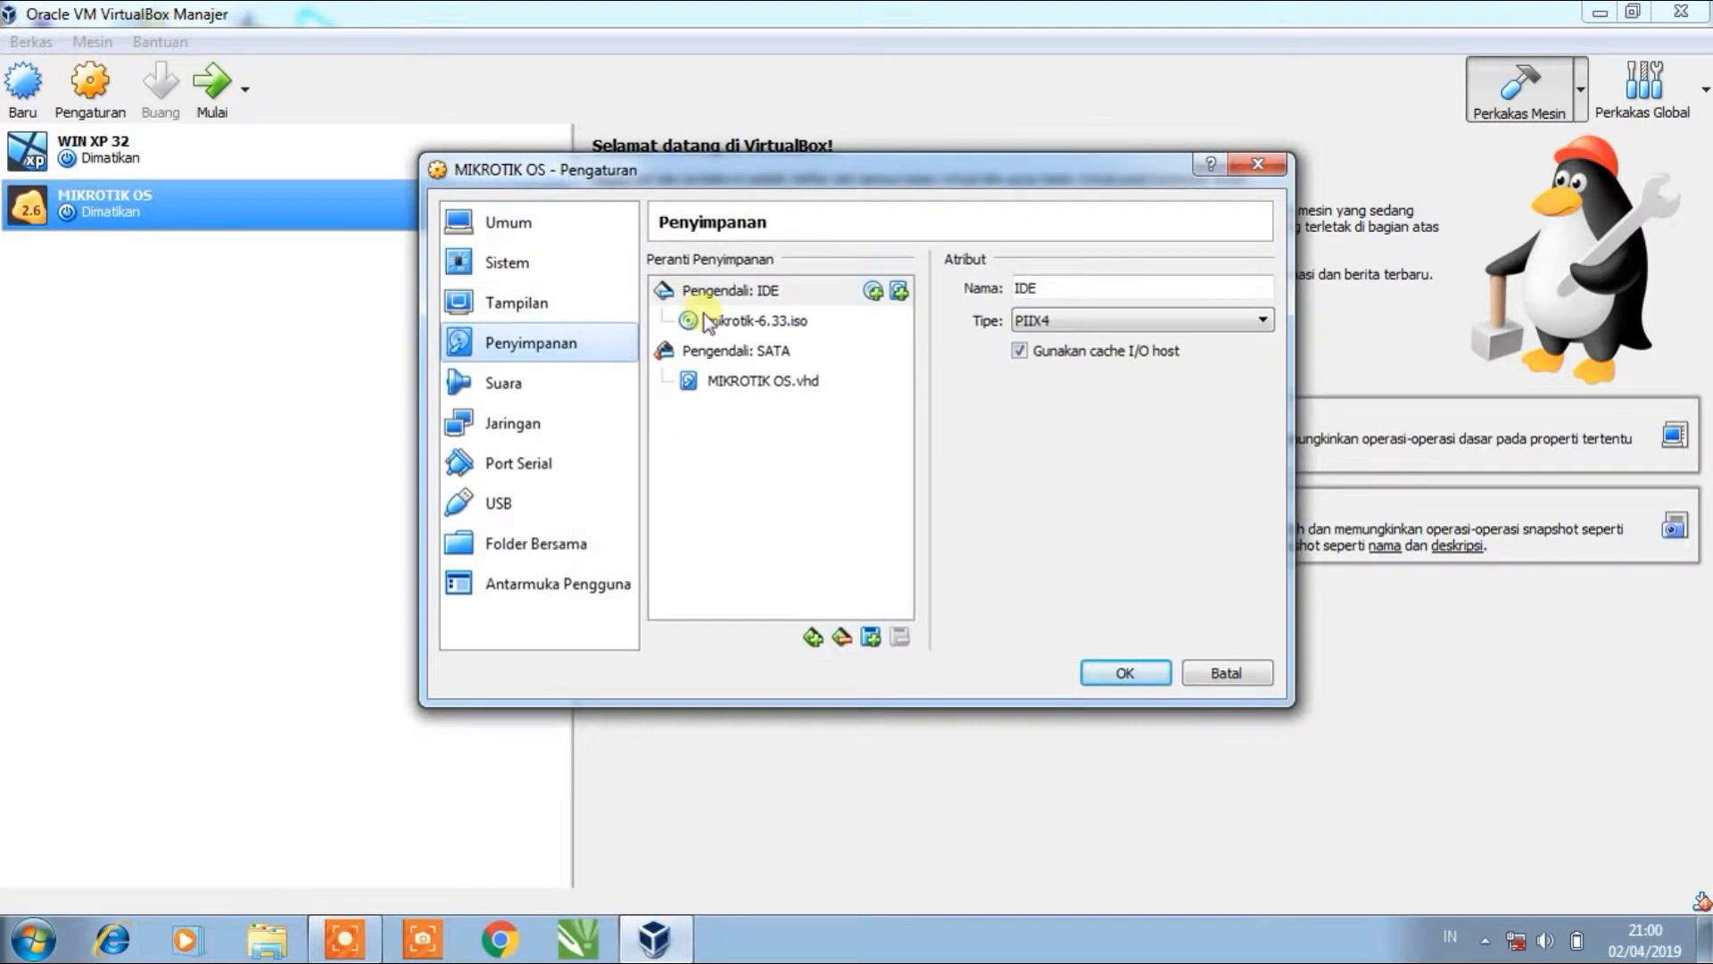
{"action": "left_click", "coordinate": [810, 322]}
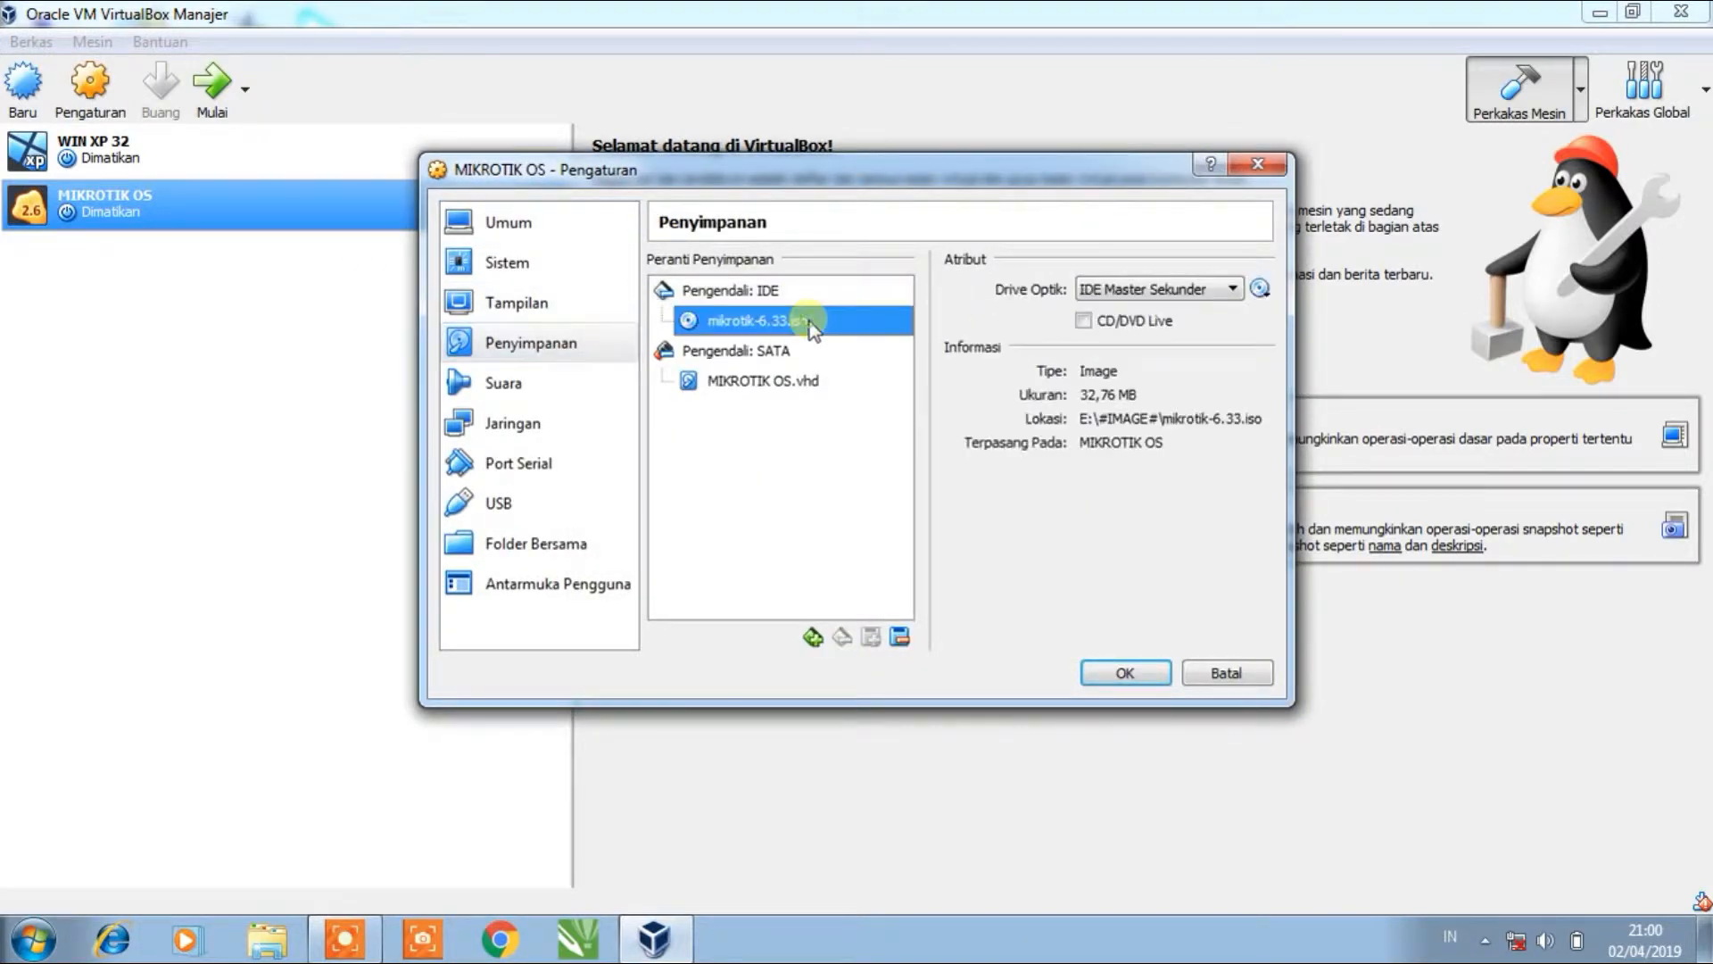
{"action": "left_click", "coordinate": [1165, 294]}
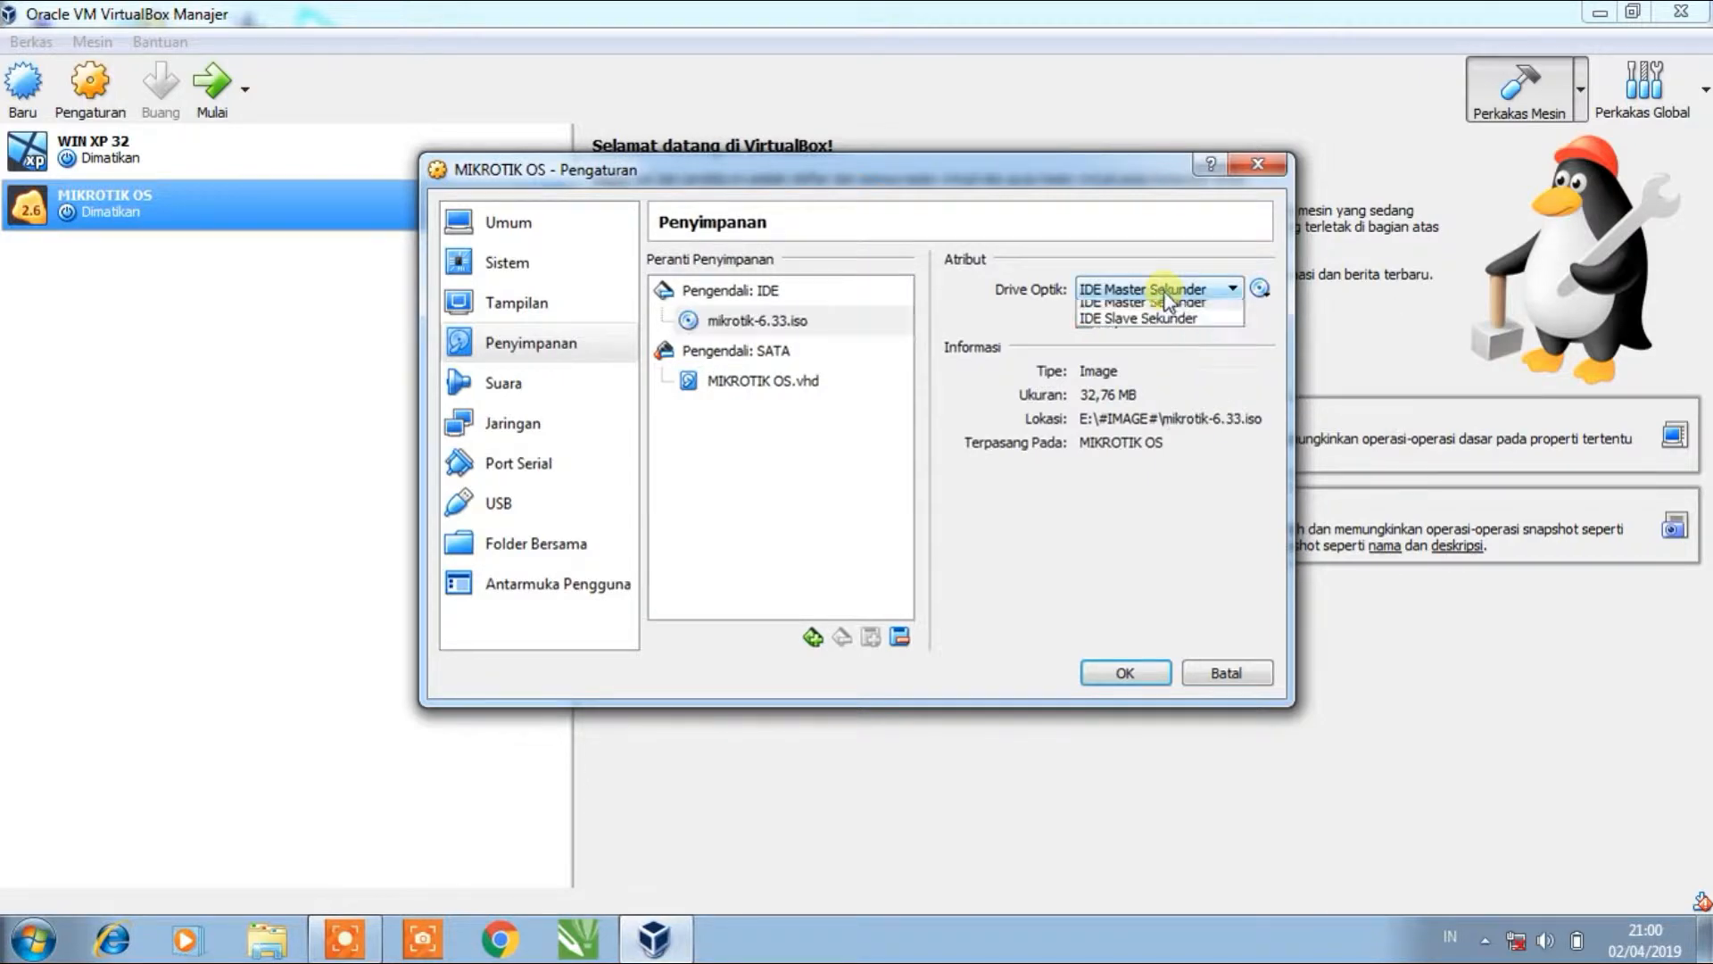
{"action": "left_click", "coordinate": [1170, 308]}
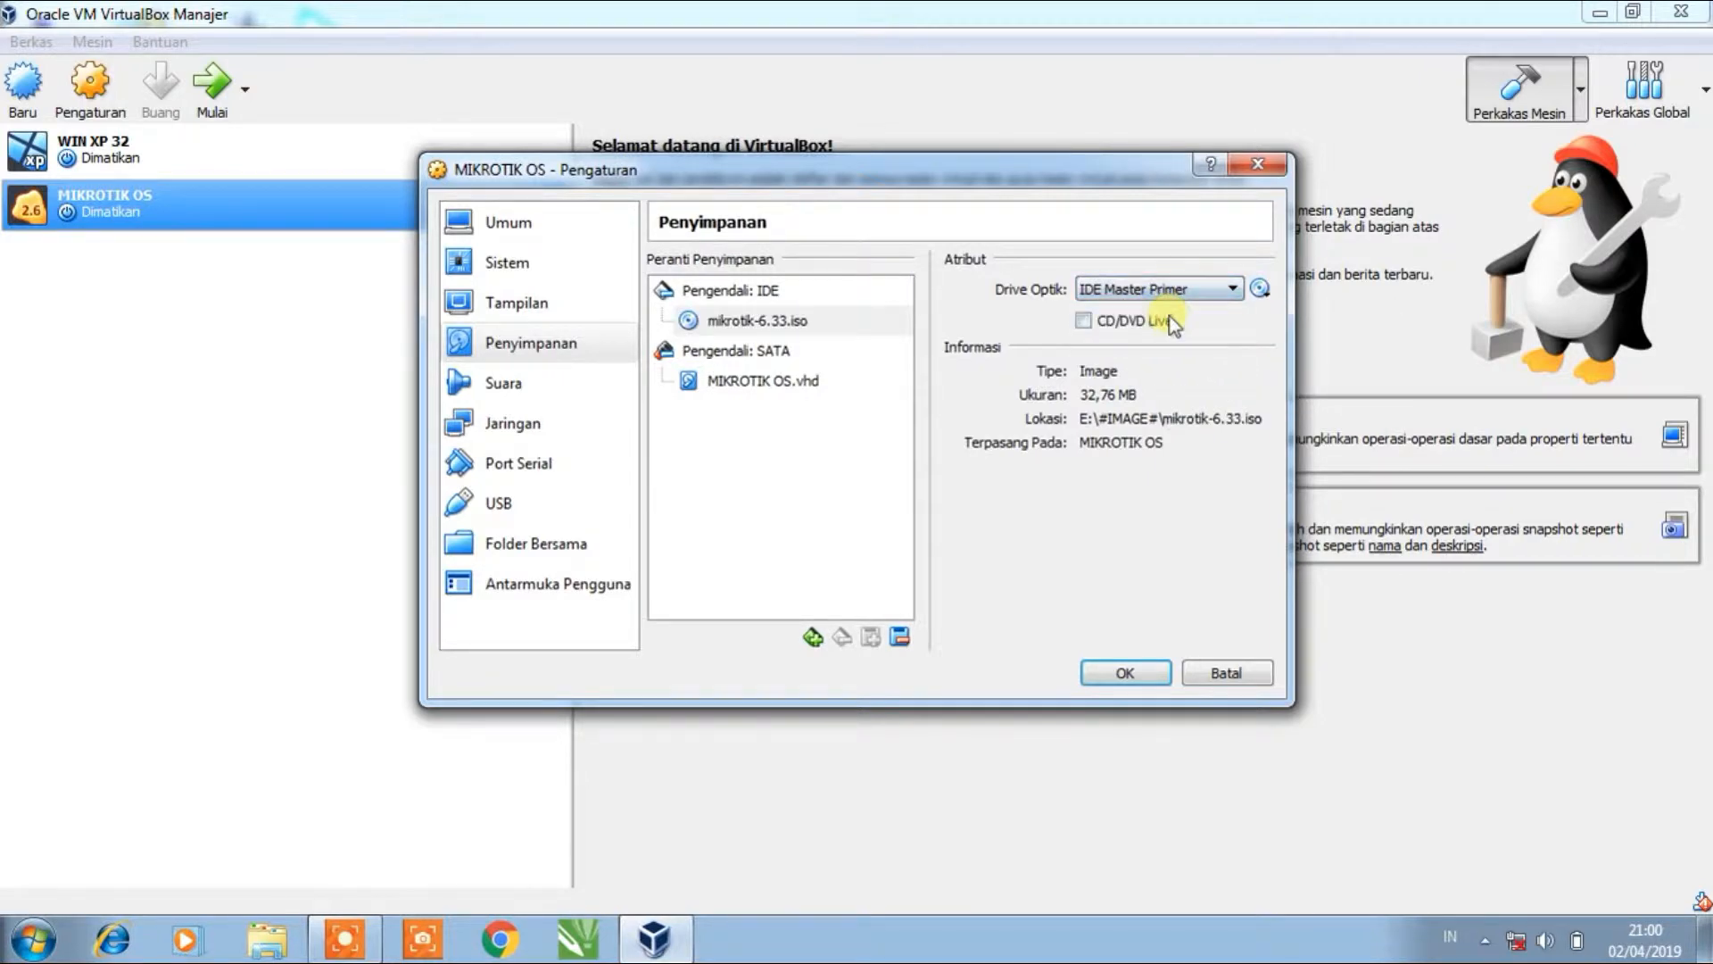
{"action": "left_click", "coordinate": [752, 382]}
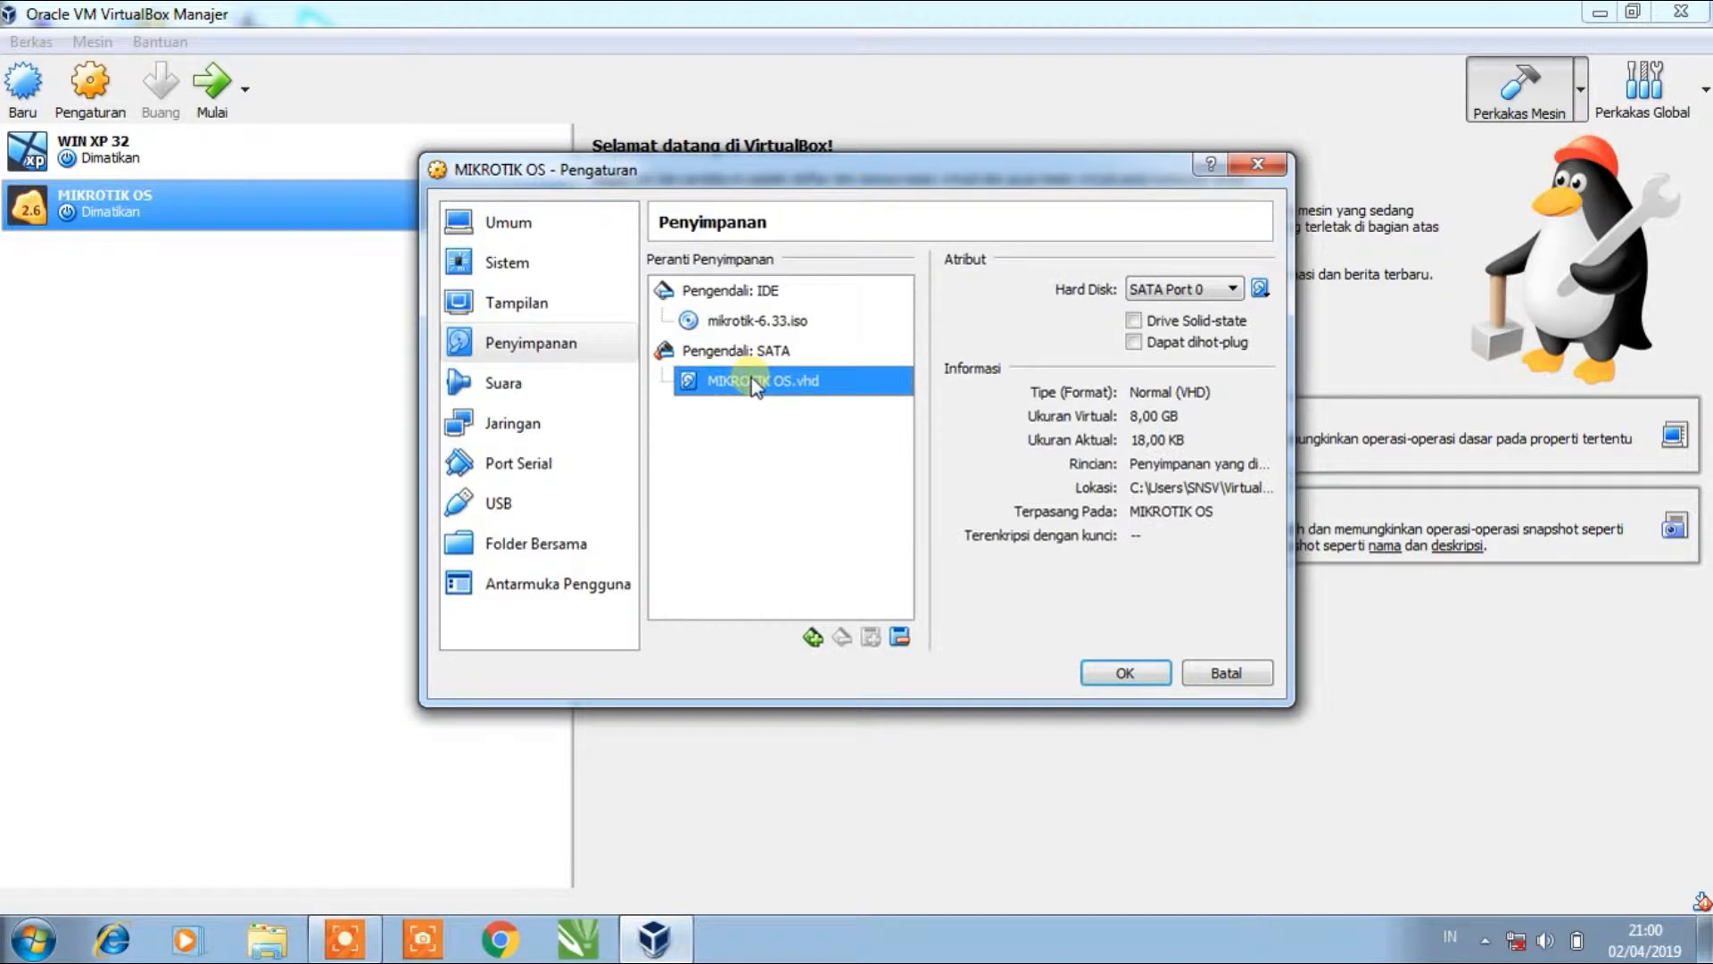
{"action": "left_click", "coordinate": [1126, 676]}
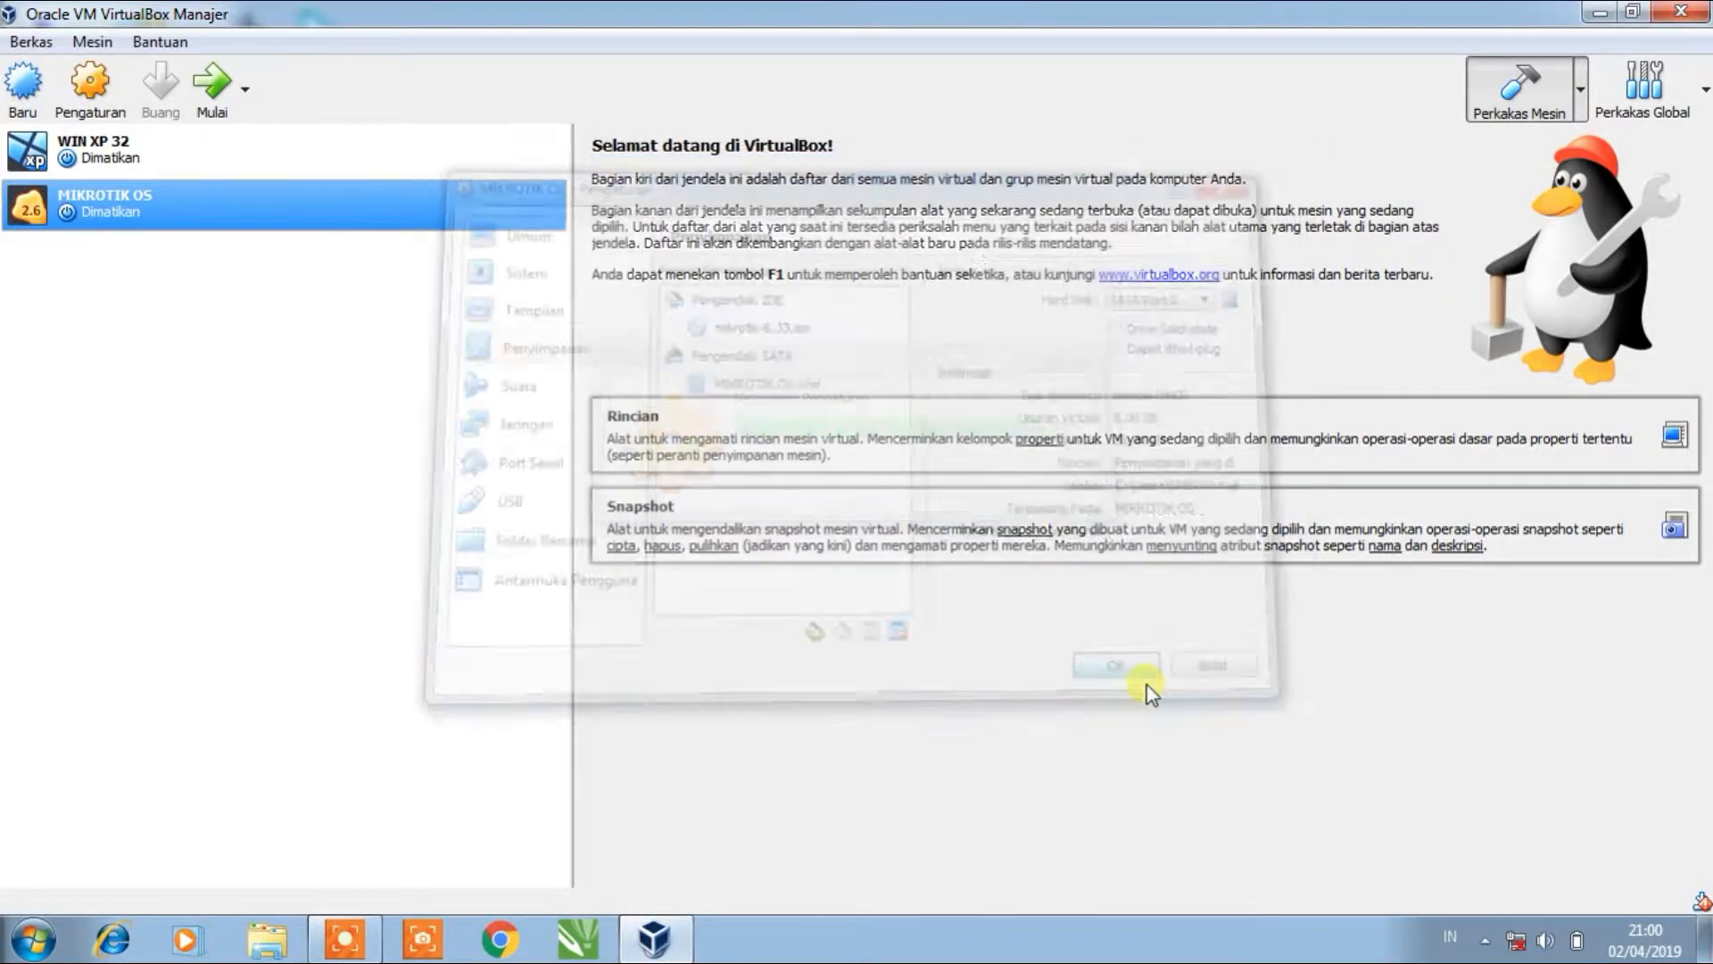
- Restart the MIKROTIK OS machine headless and display its MikroTik installation screen
{"action": "left_click", "coordinate": [246, 103]}
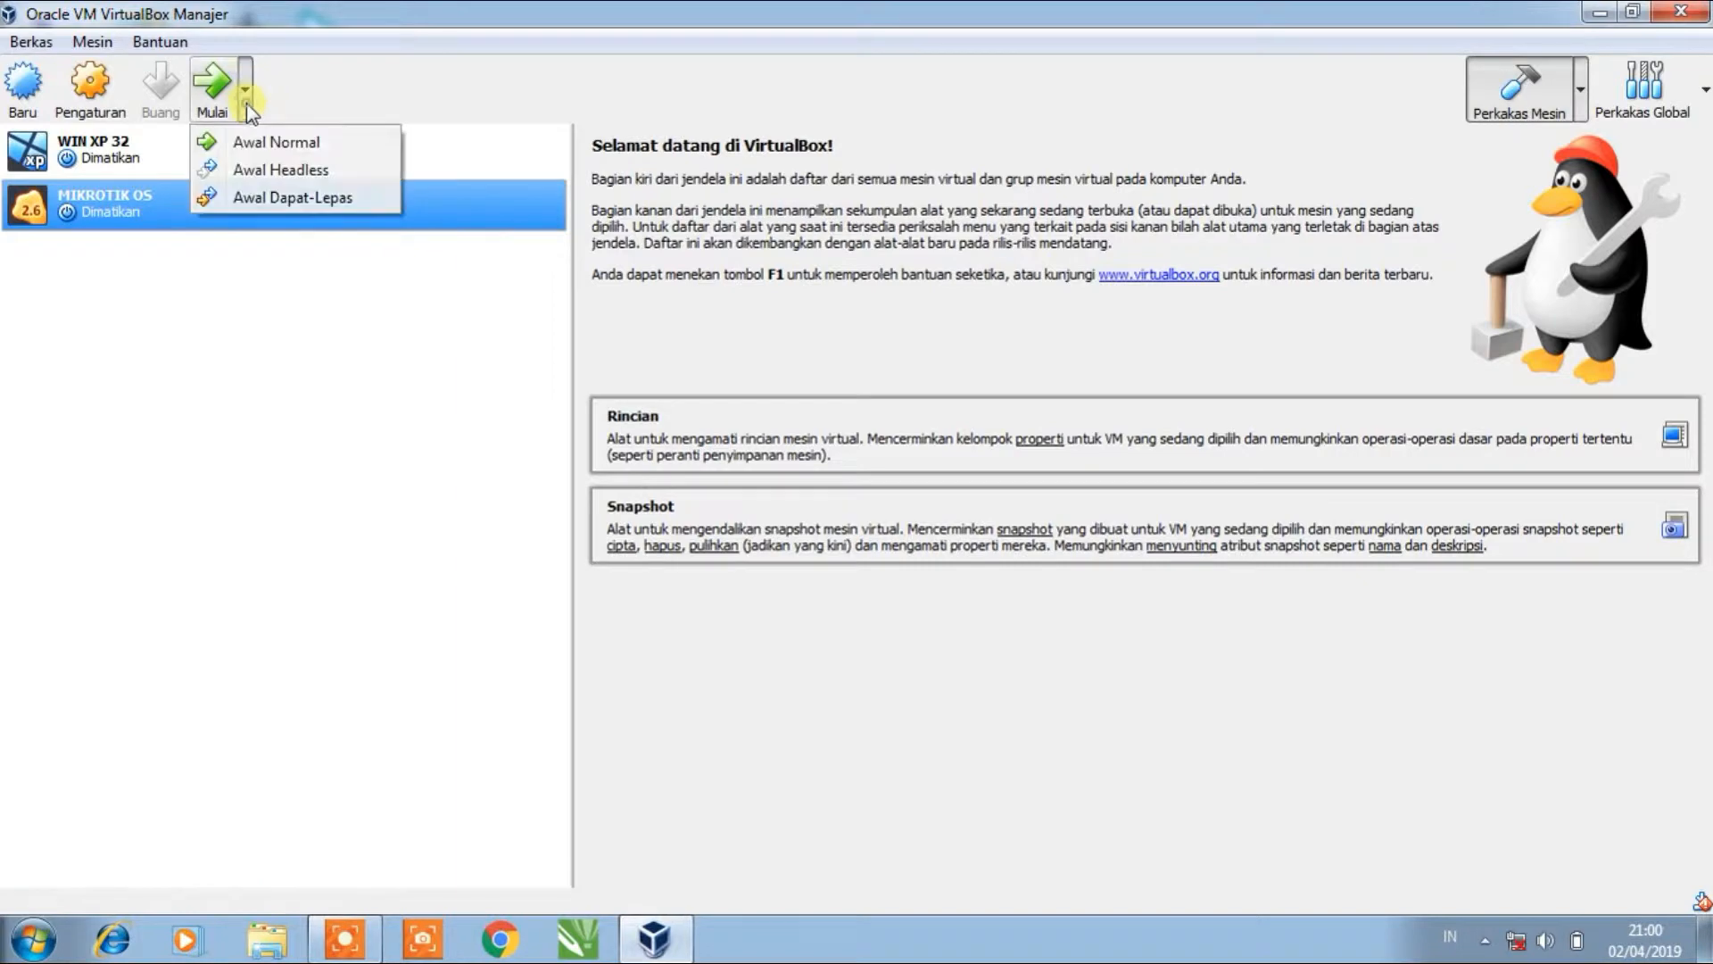
{"action": "left_click", "coordinate": [262, 172]}
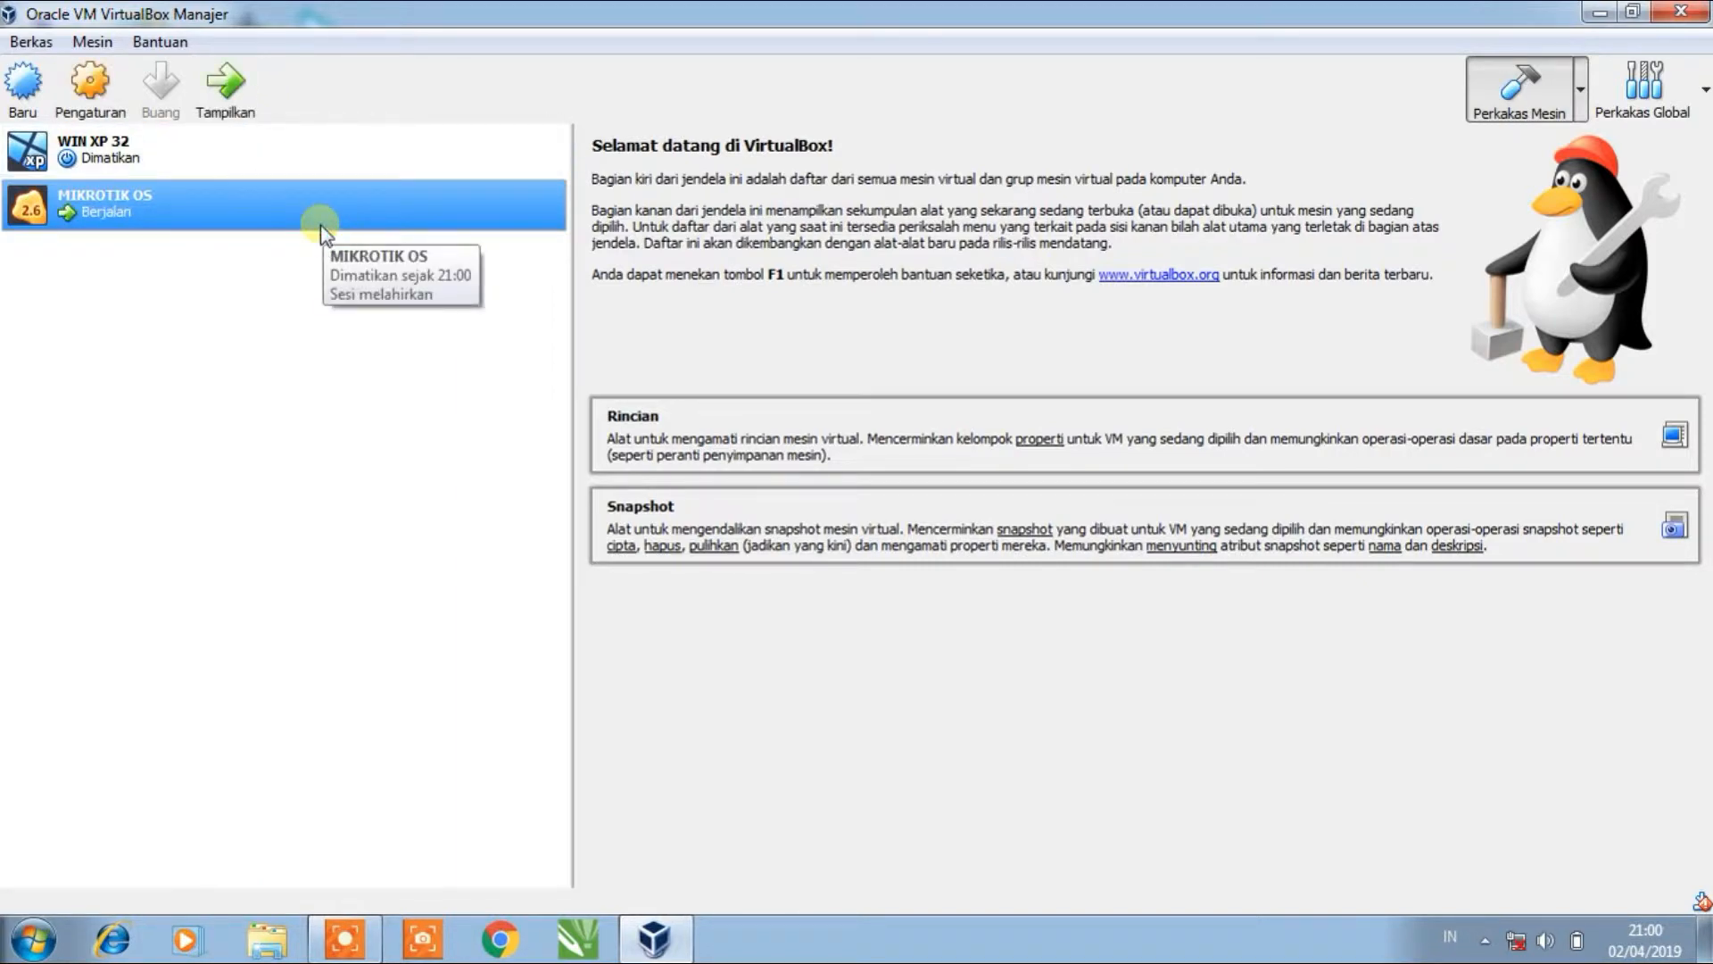
{"action": "left_click", "coordinate": [211, 91]}
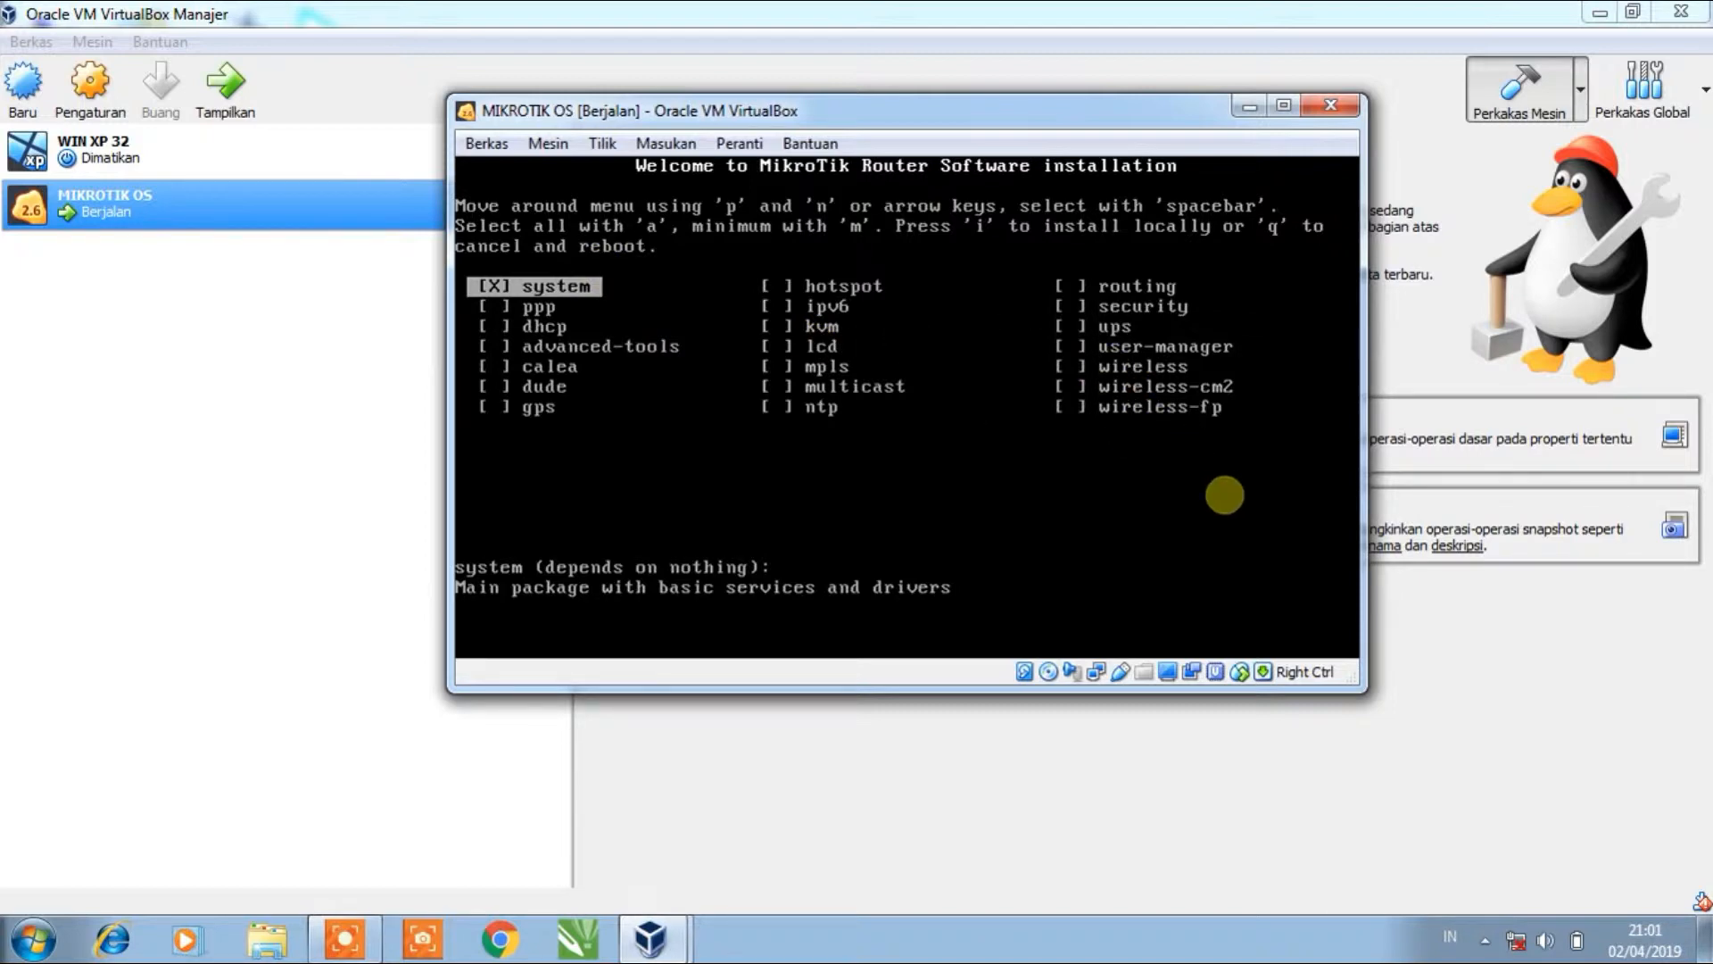
- Select all packages, from system and ppp through wireless-fp, for the MikroTik Router Software installation
{"action": "key", "text": "Down"}
{"action": "key", "text": "Down"}
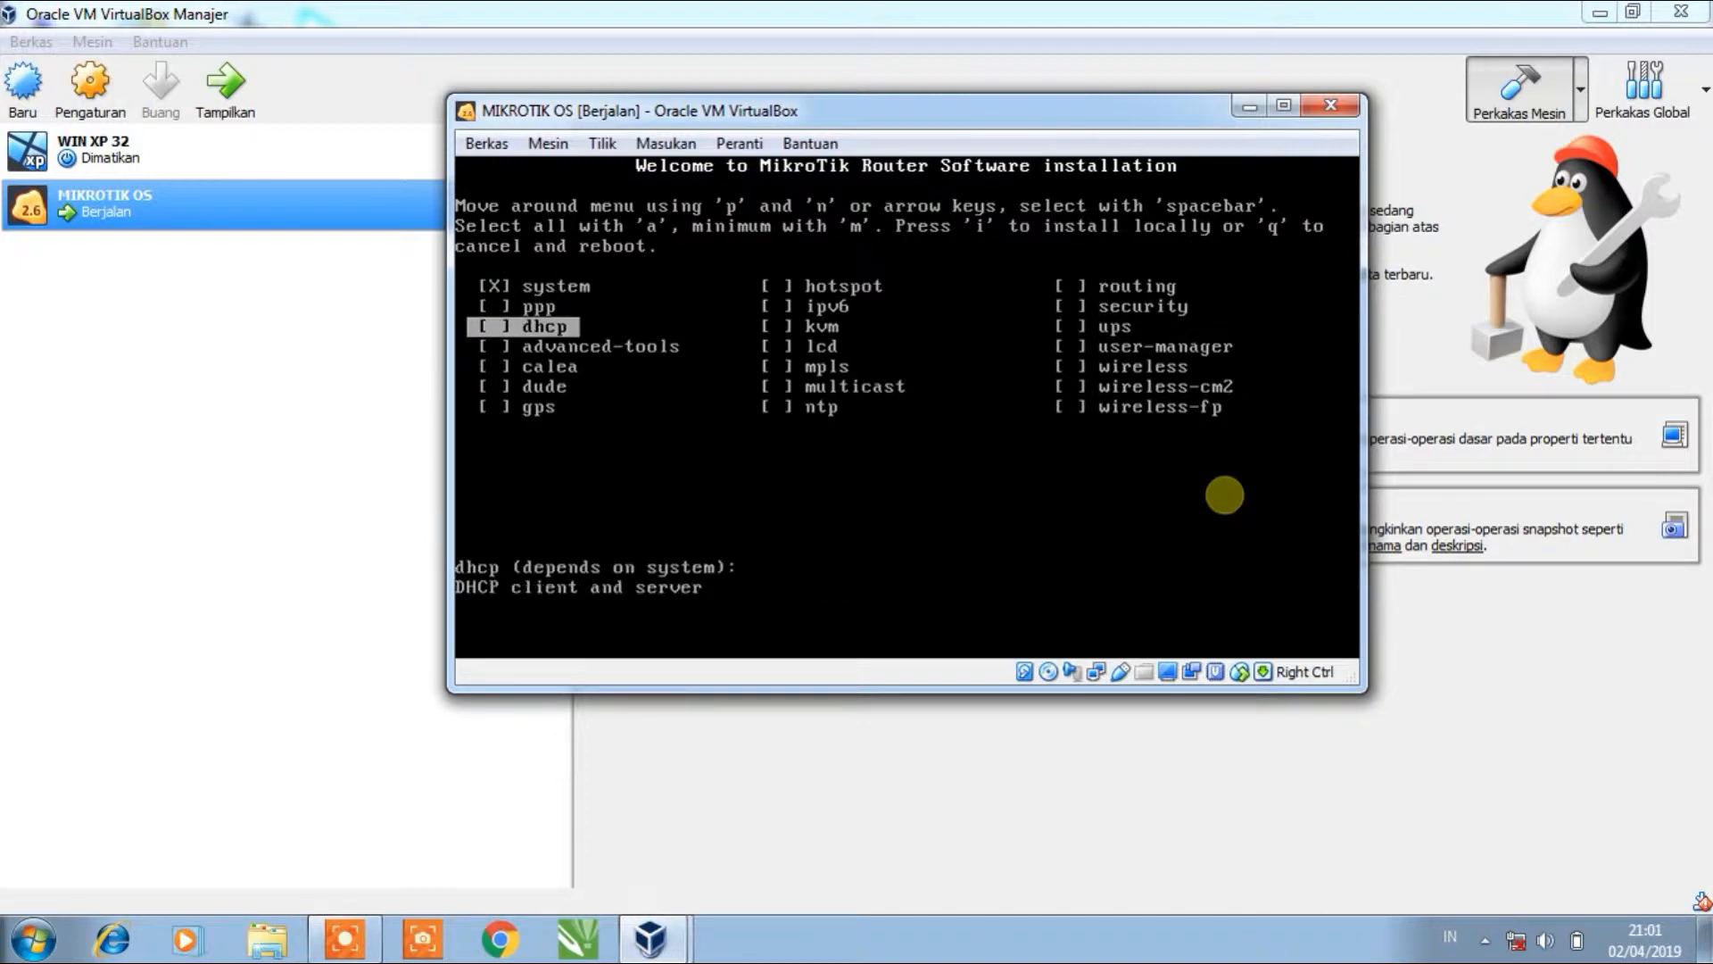
{"action": "key", "text": "Down"}
{"action": "key", "text": "Up"}
{"action": "key", "text": "Up"}
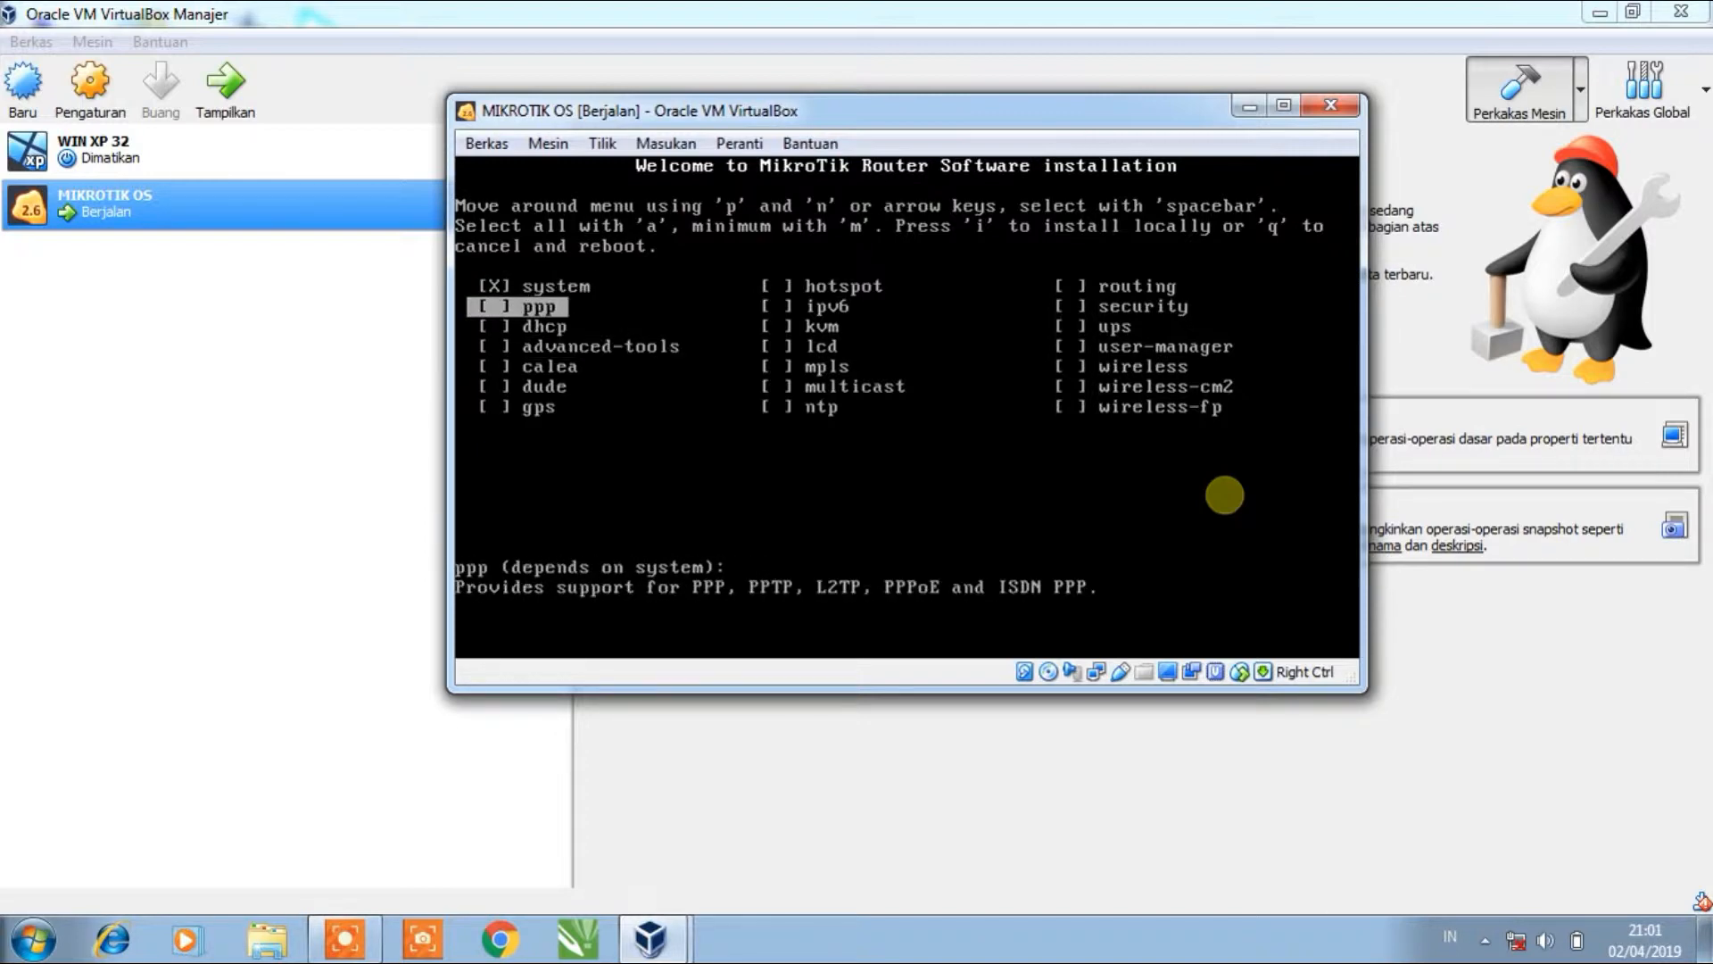
{"action": "key", "text": "space"}
{"action": "key", "text": "Down"}
{"action": "key", "text": "space"}
{"action": "key", "text": "Down"}
{"action": "key", "text": "space"}
{"action": "key", "text": "Up"}
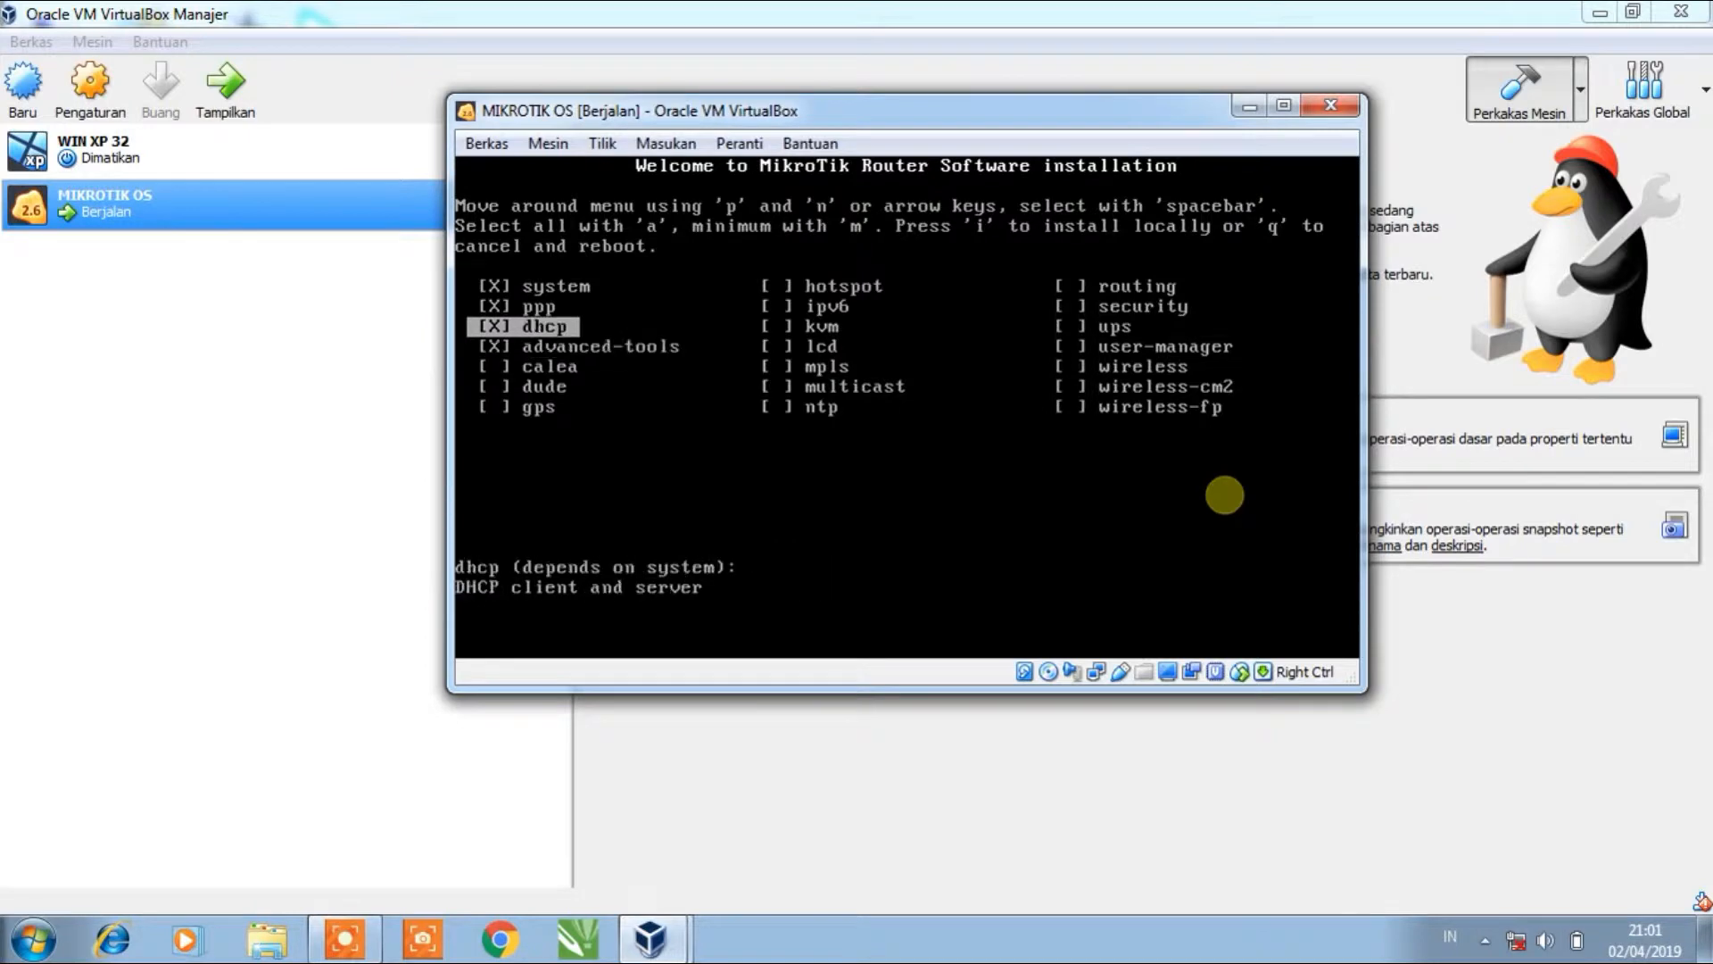
{"action": "key", "text": "Up"}
{"action": "key", "text": "a"}
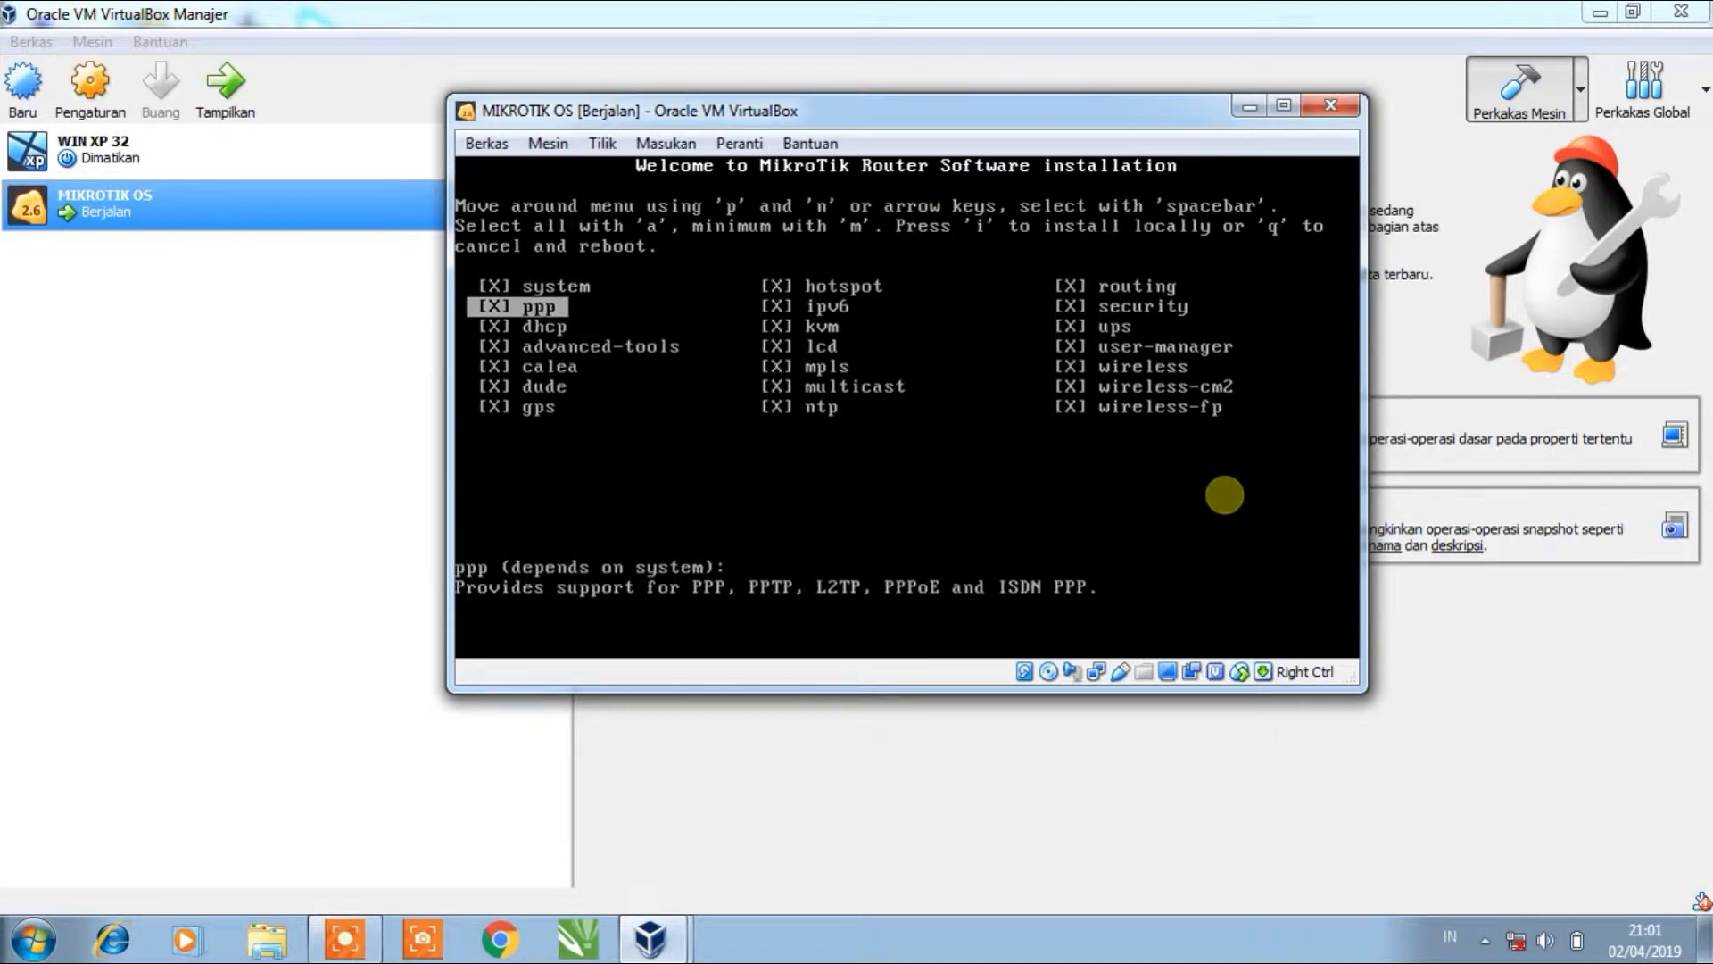
- Install the selected packages locally, answering y to keeping the old configuration and y to erasing the disk, and dismiss the Internet Download Manager warning
{"action": "key", "text": "i"}
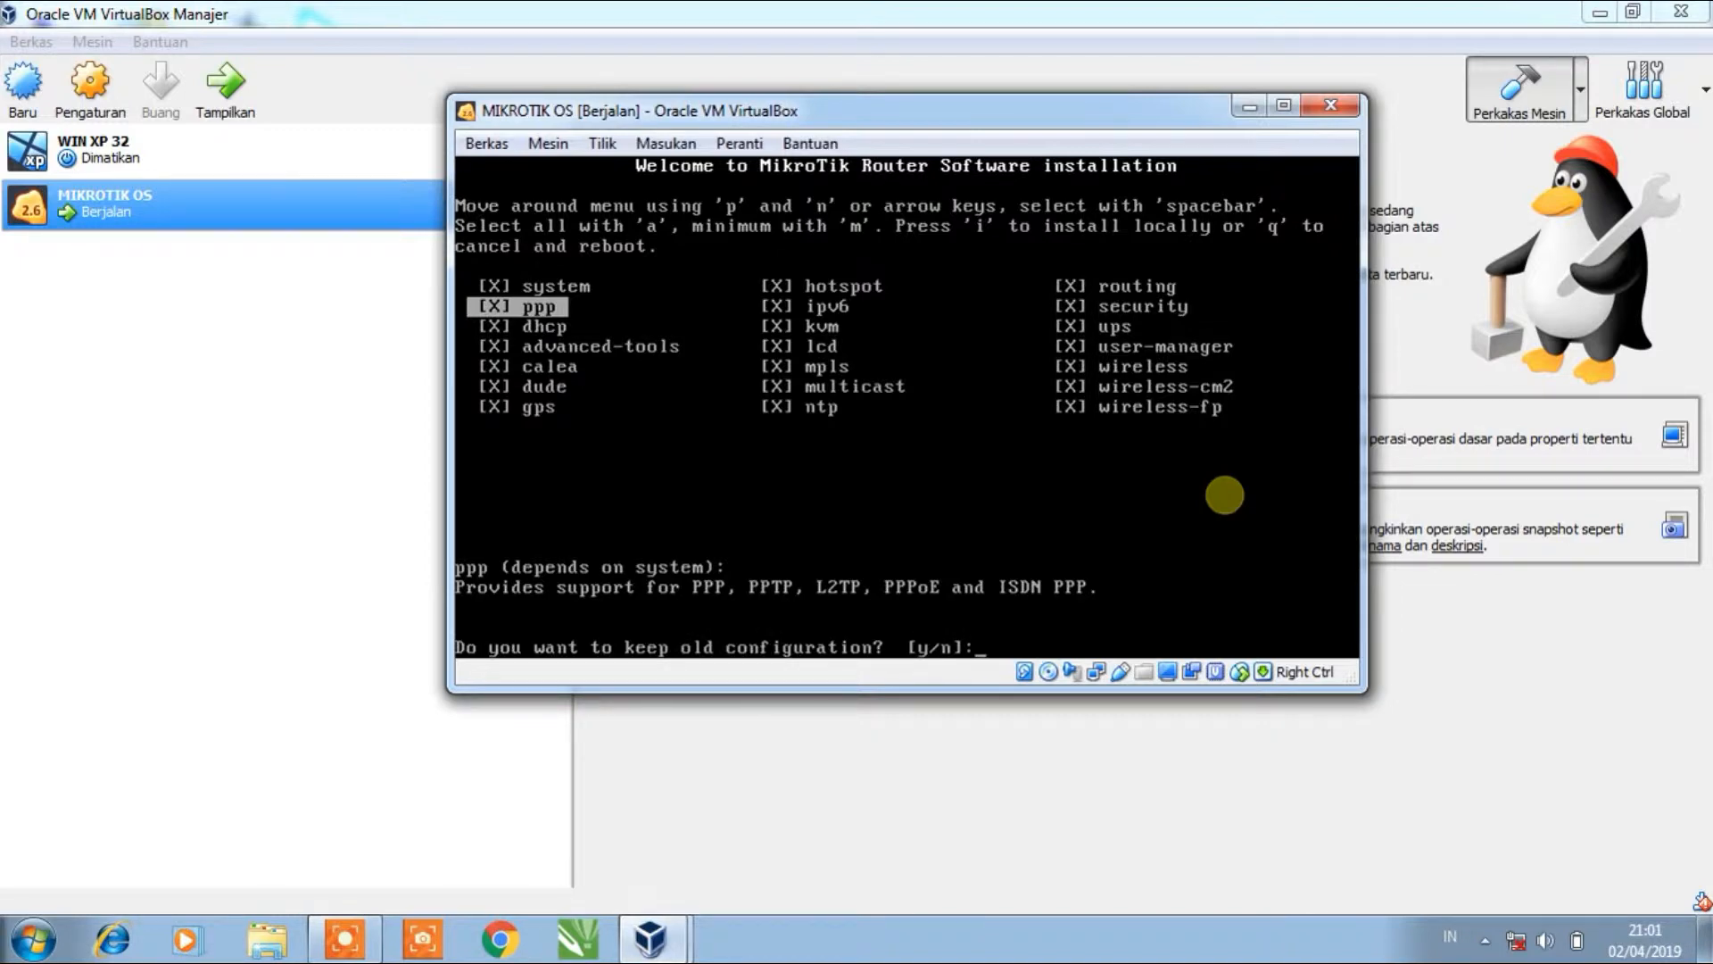
{"action": "type", "text": "y/n]:"}
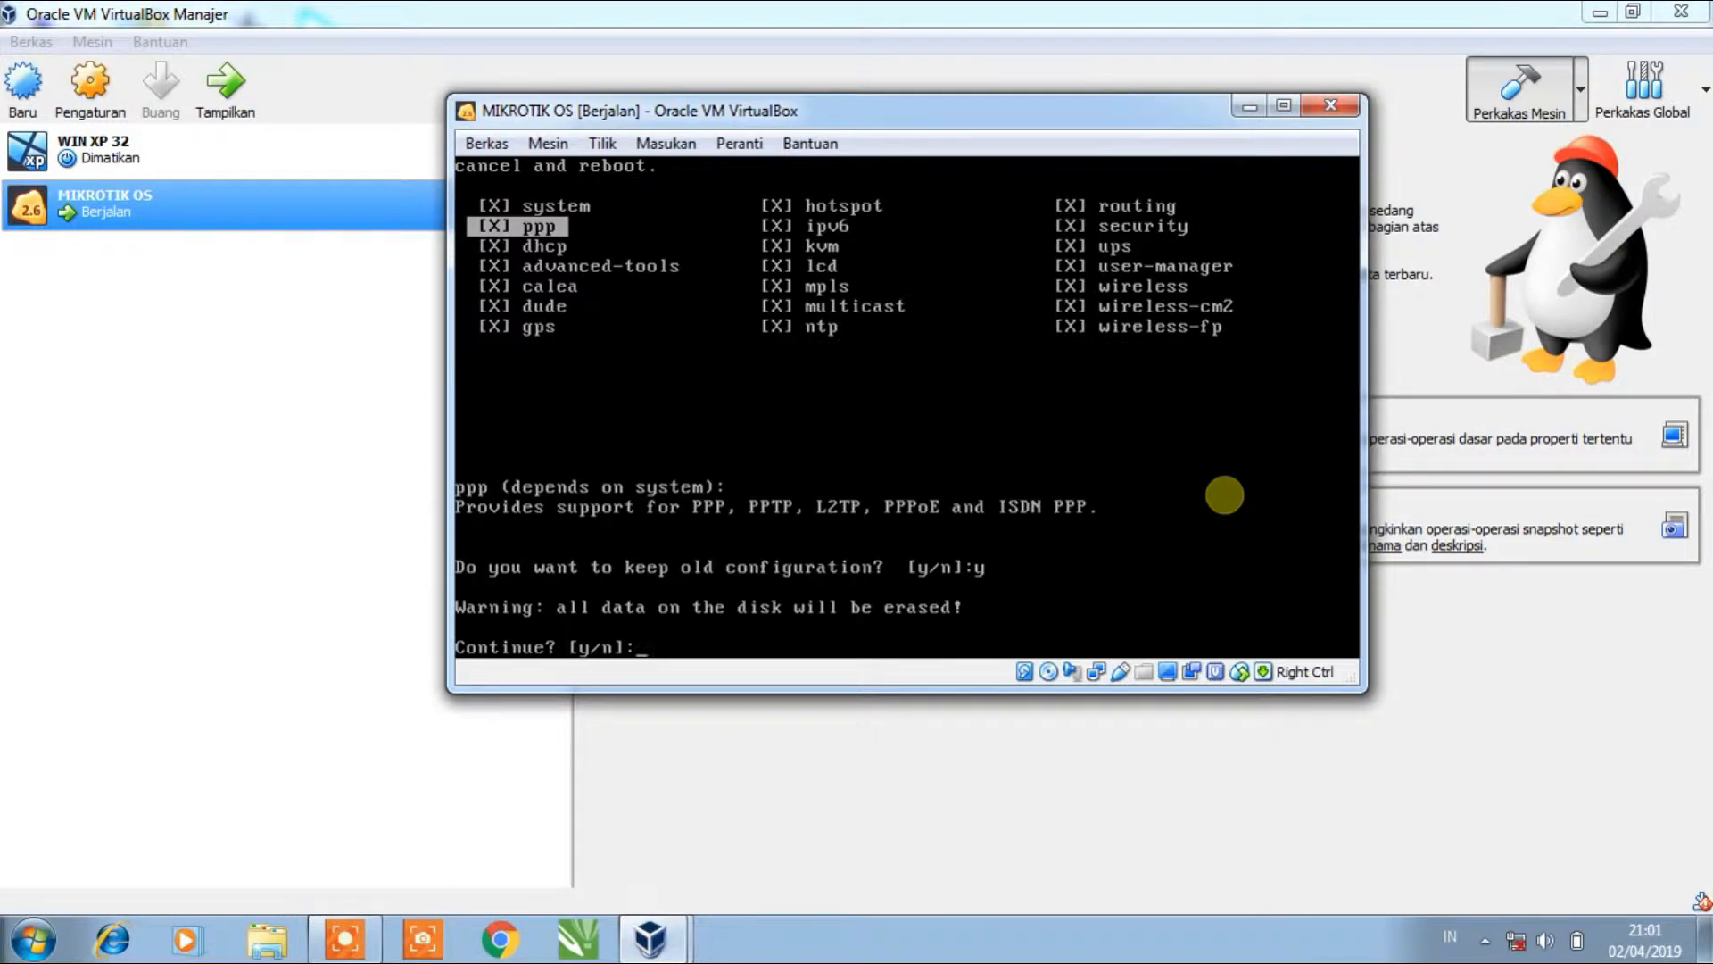
{"action": "type", "text": "y"}
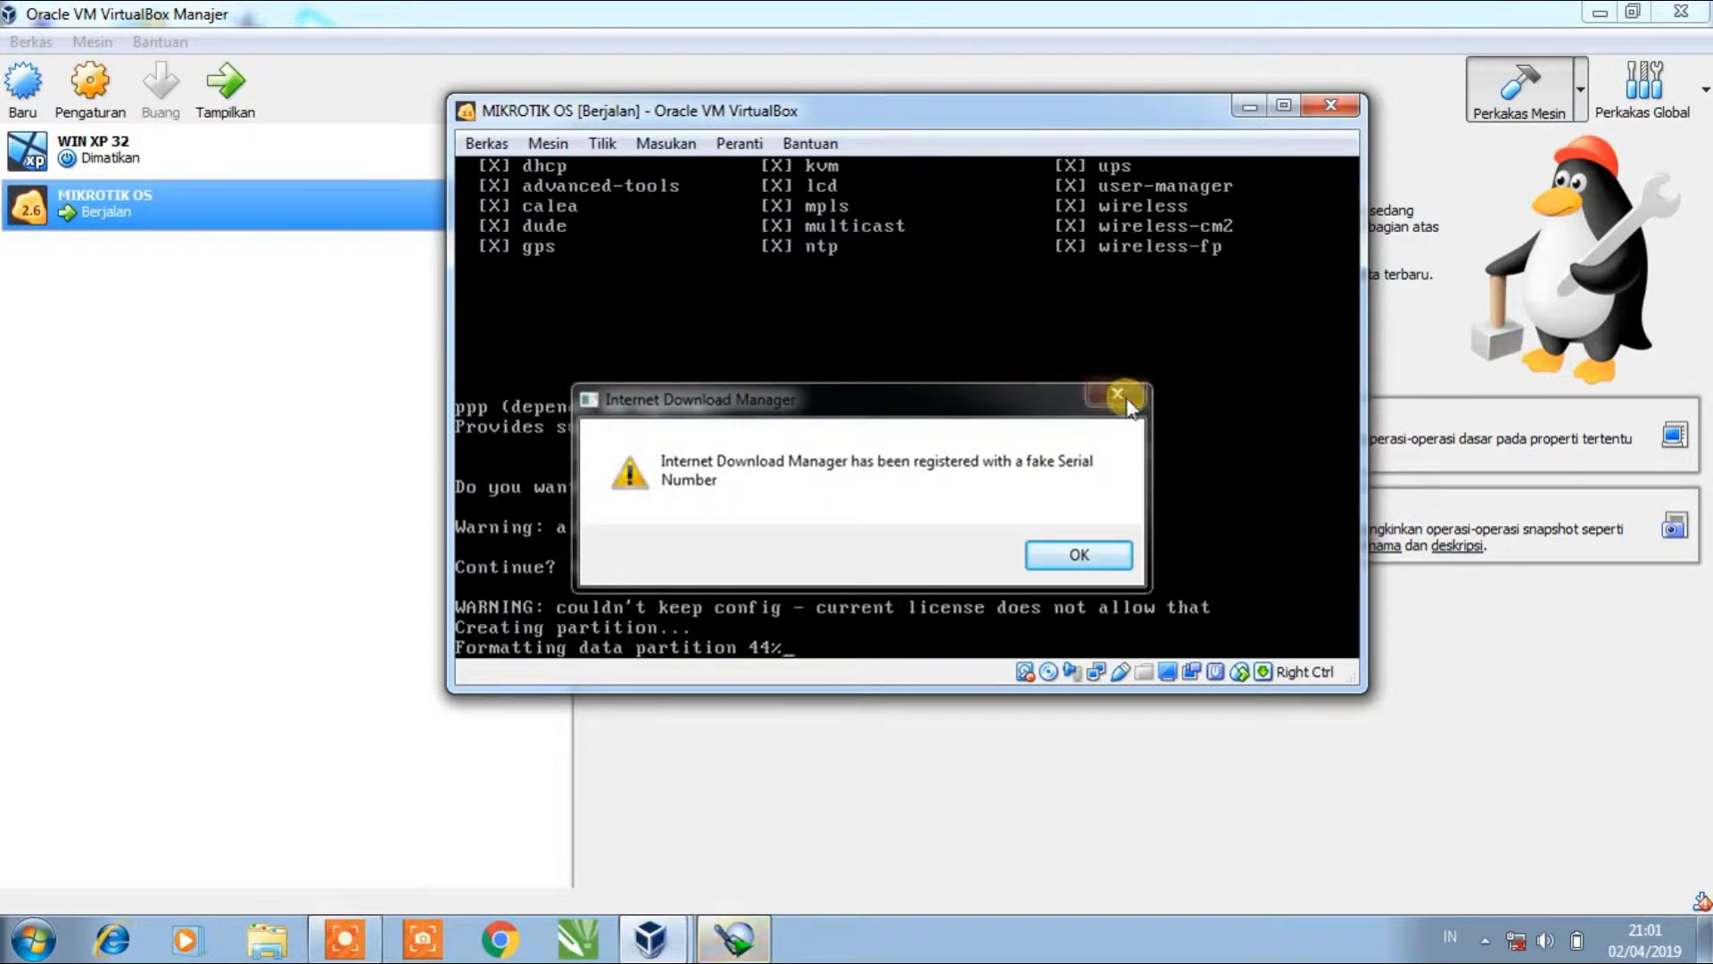
{"action": "left_click", "coordinate": [1119, 394]}
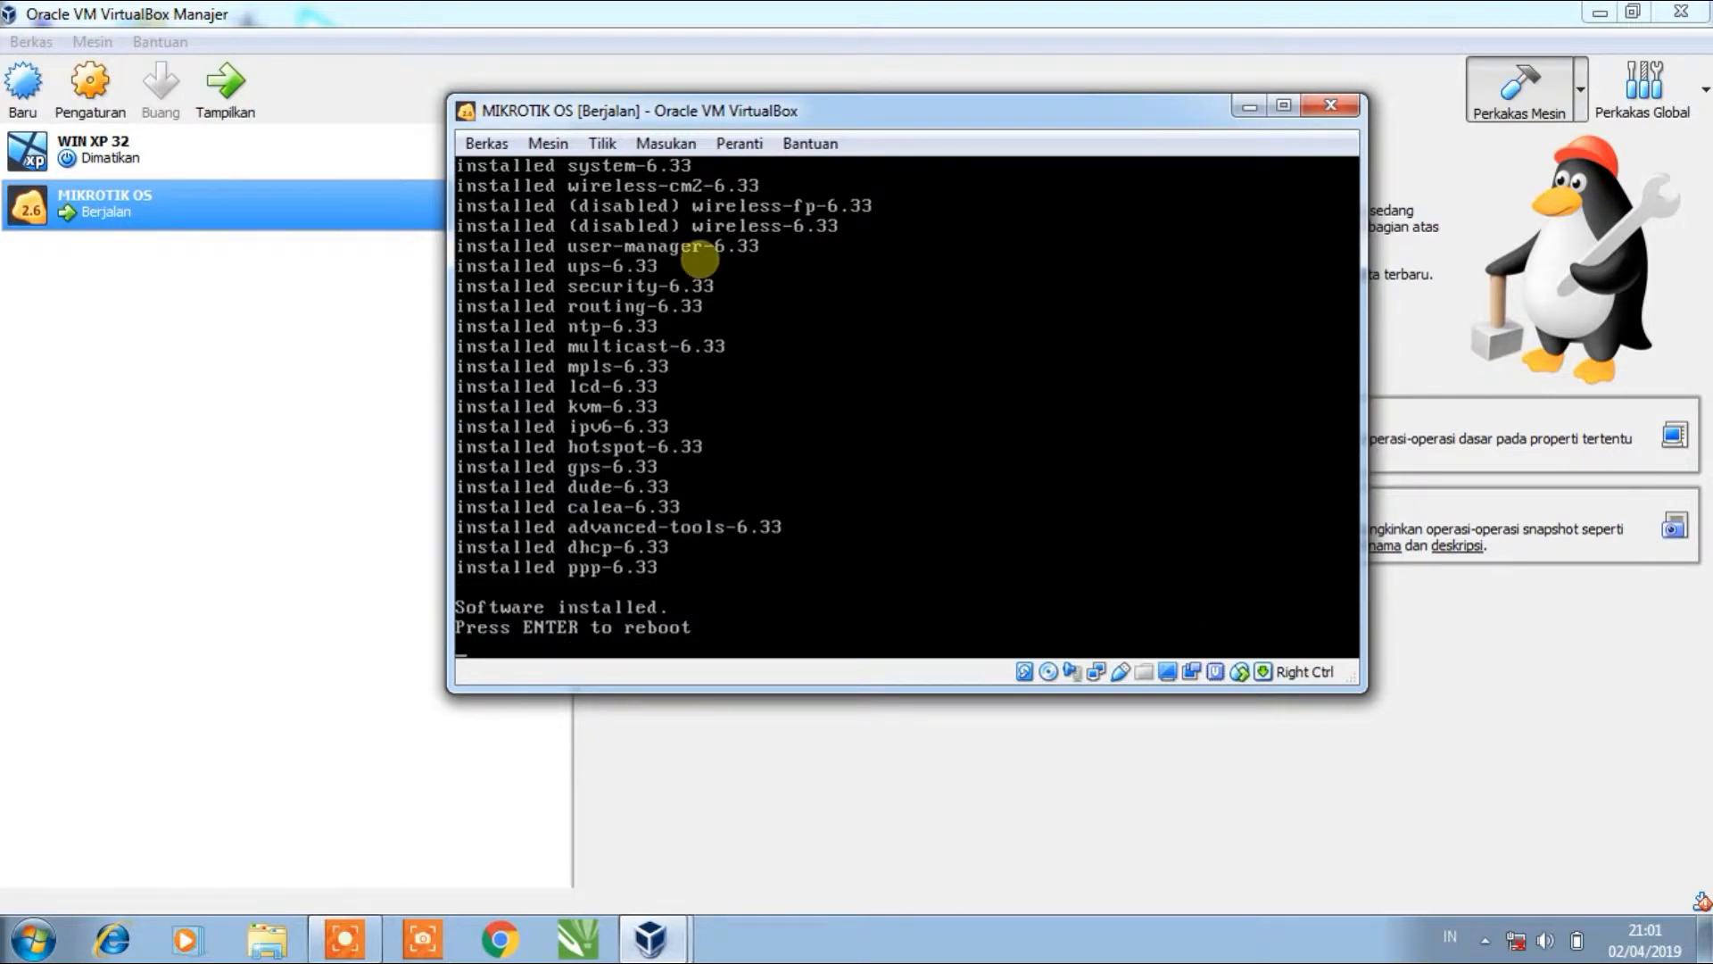
- Reboot the machine after the installation and choose the hard disk as its temporary boot device
{"action": "key", "text": "Return"}
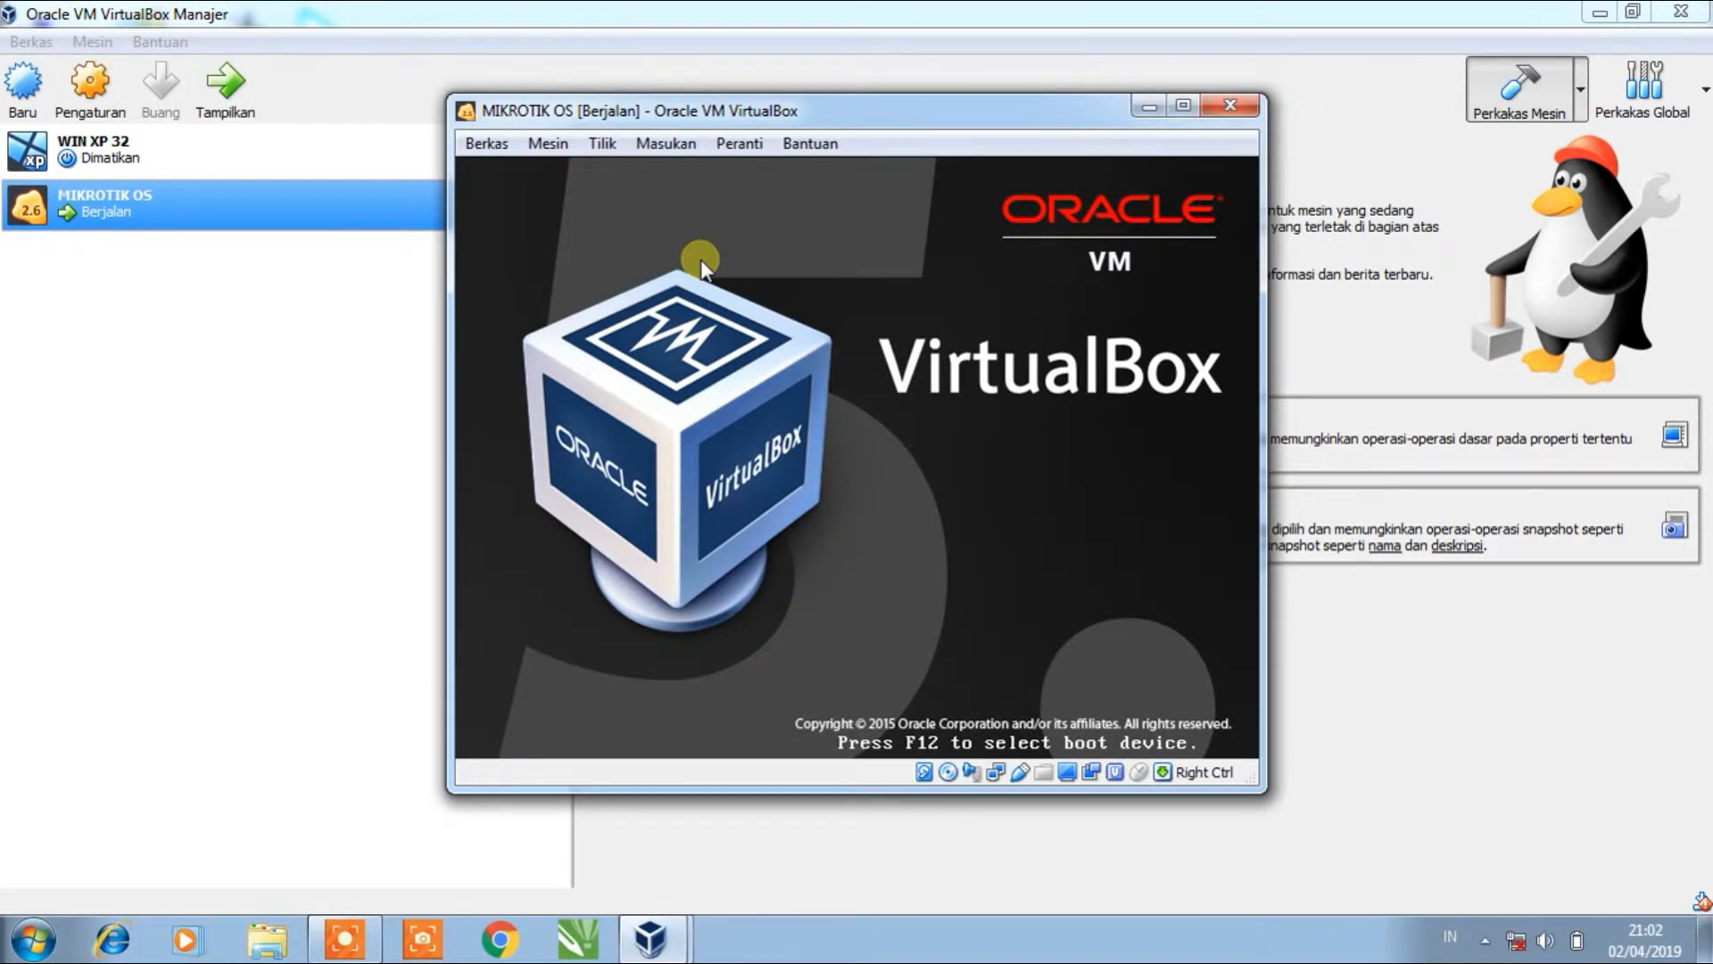
{"action": "key", "text": "F12"}
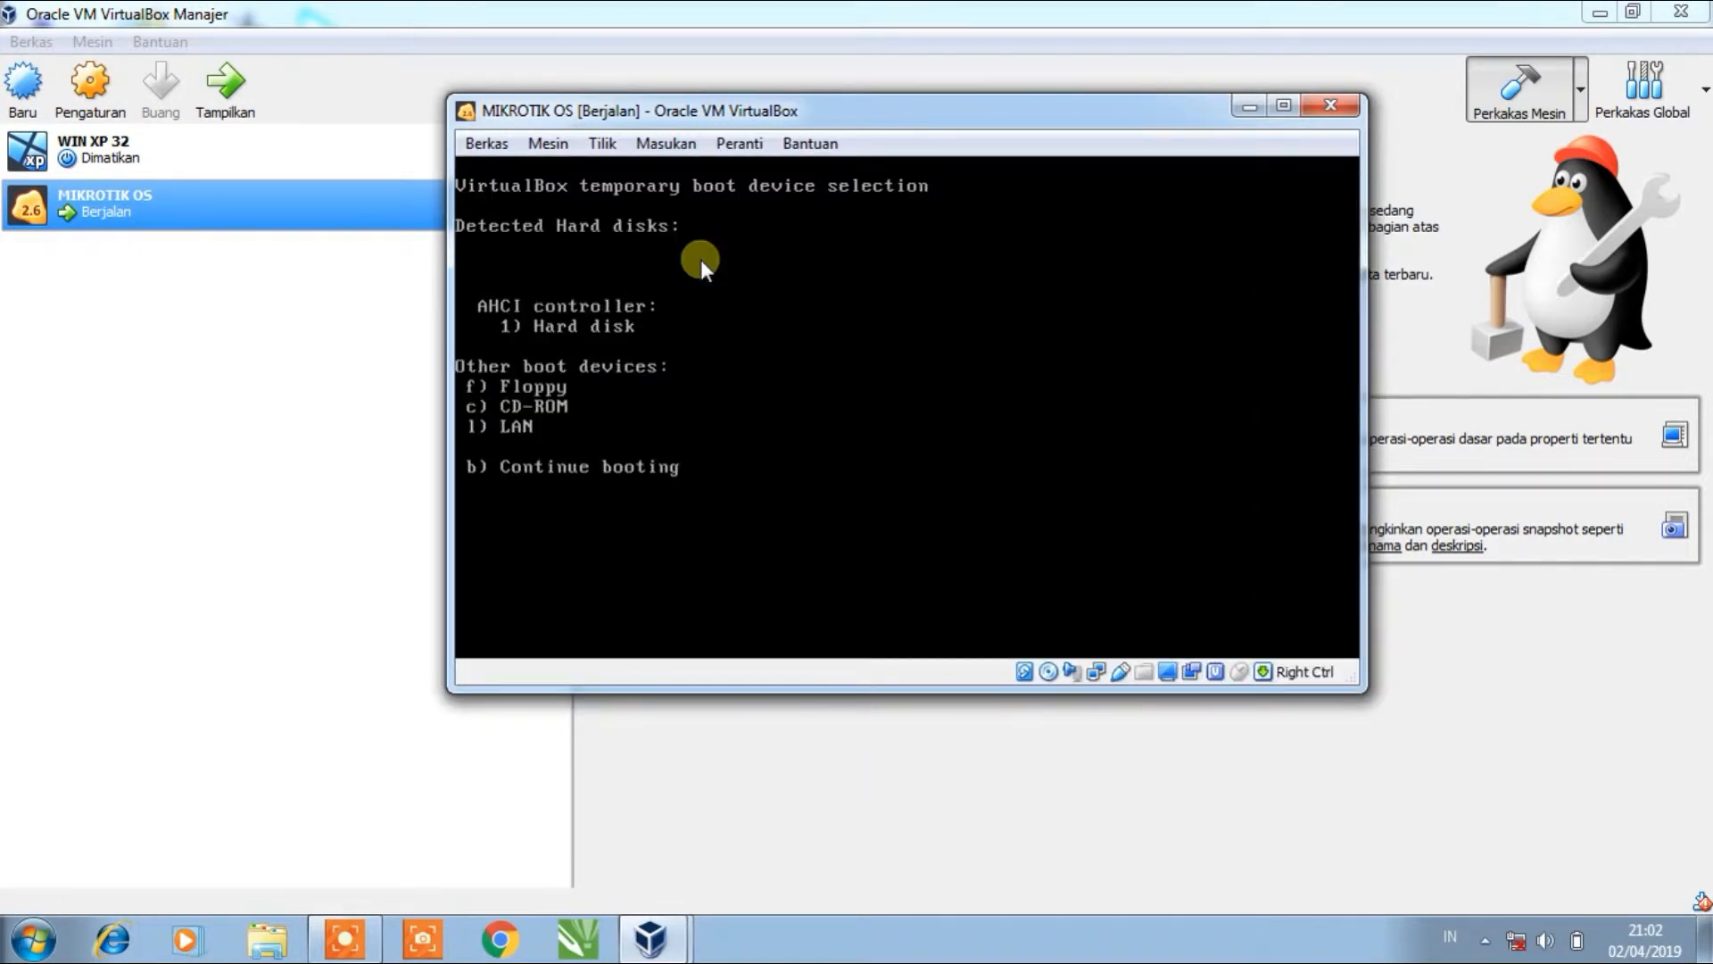
{"action": "key", "text": "1"}
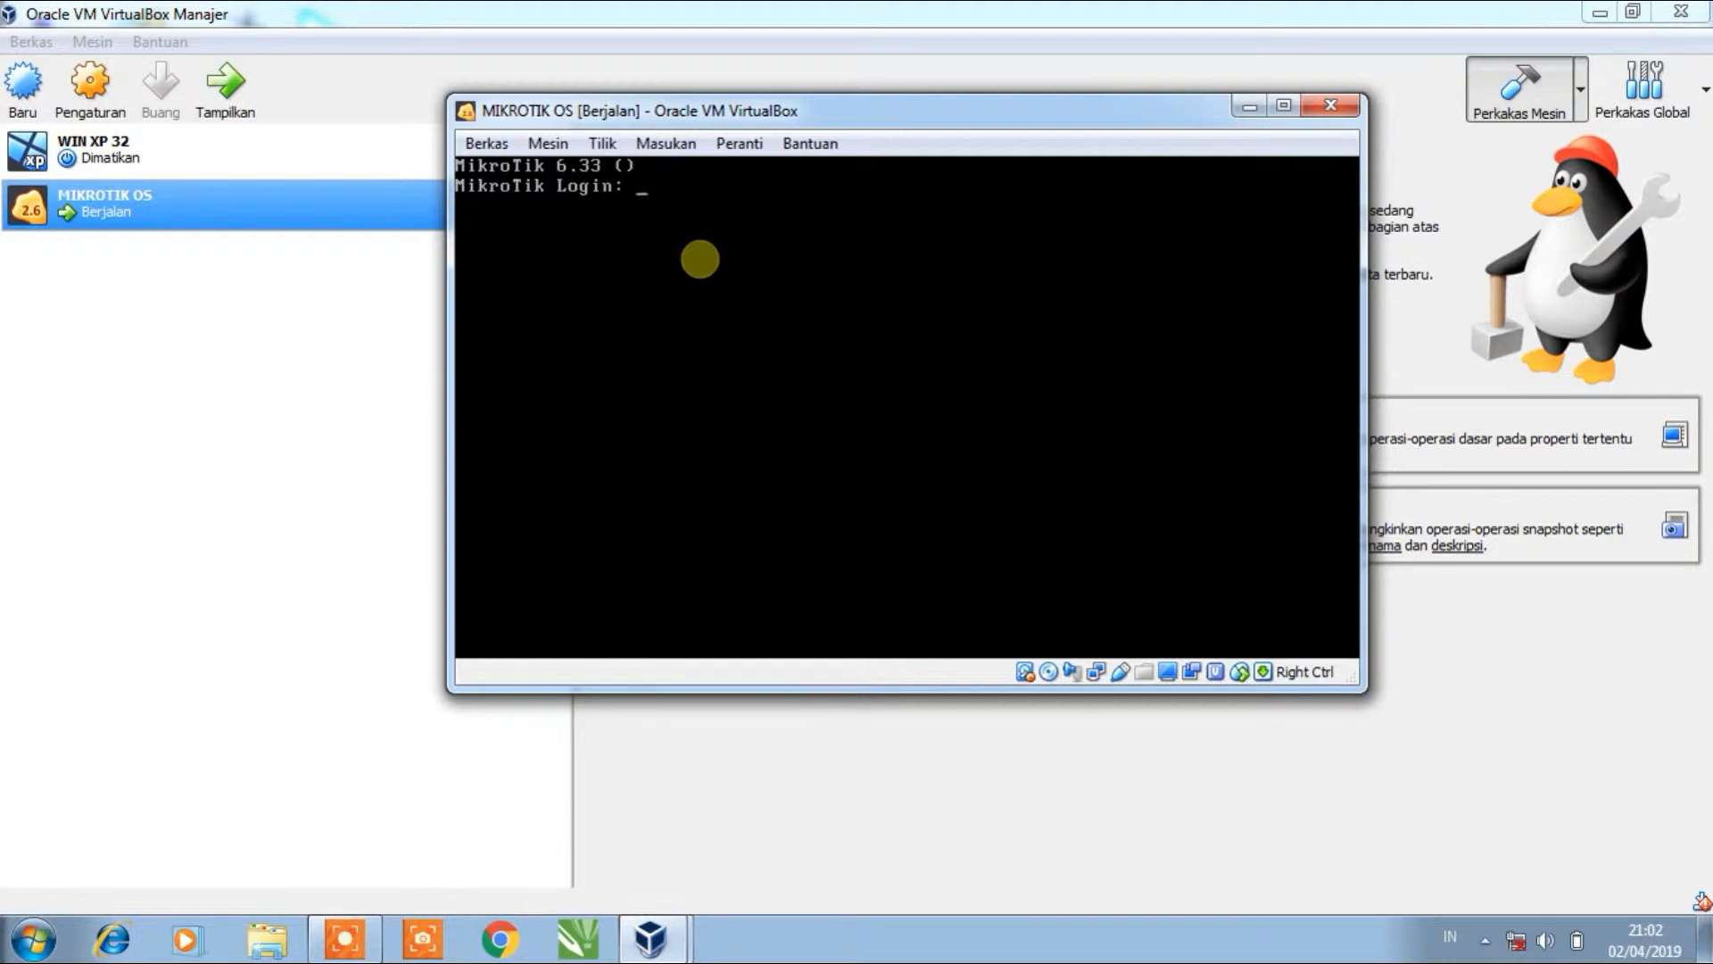
- Log in to MikroTik 6.33 with the admin account, leaving the password blank
{"action": "type", "text": "asmin"}
{"action": "key", "text": "BackSpace"}
{"action": "key", "text": "BackSpace"}
{"action": "key", "text": "BackSpace"}
{"action": "key", "text": "BackSpace"}
{"action": "type", "text": "dmin"}
{"action": "key", "text": "Return"}
{"action": "key", "text": "Return"}
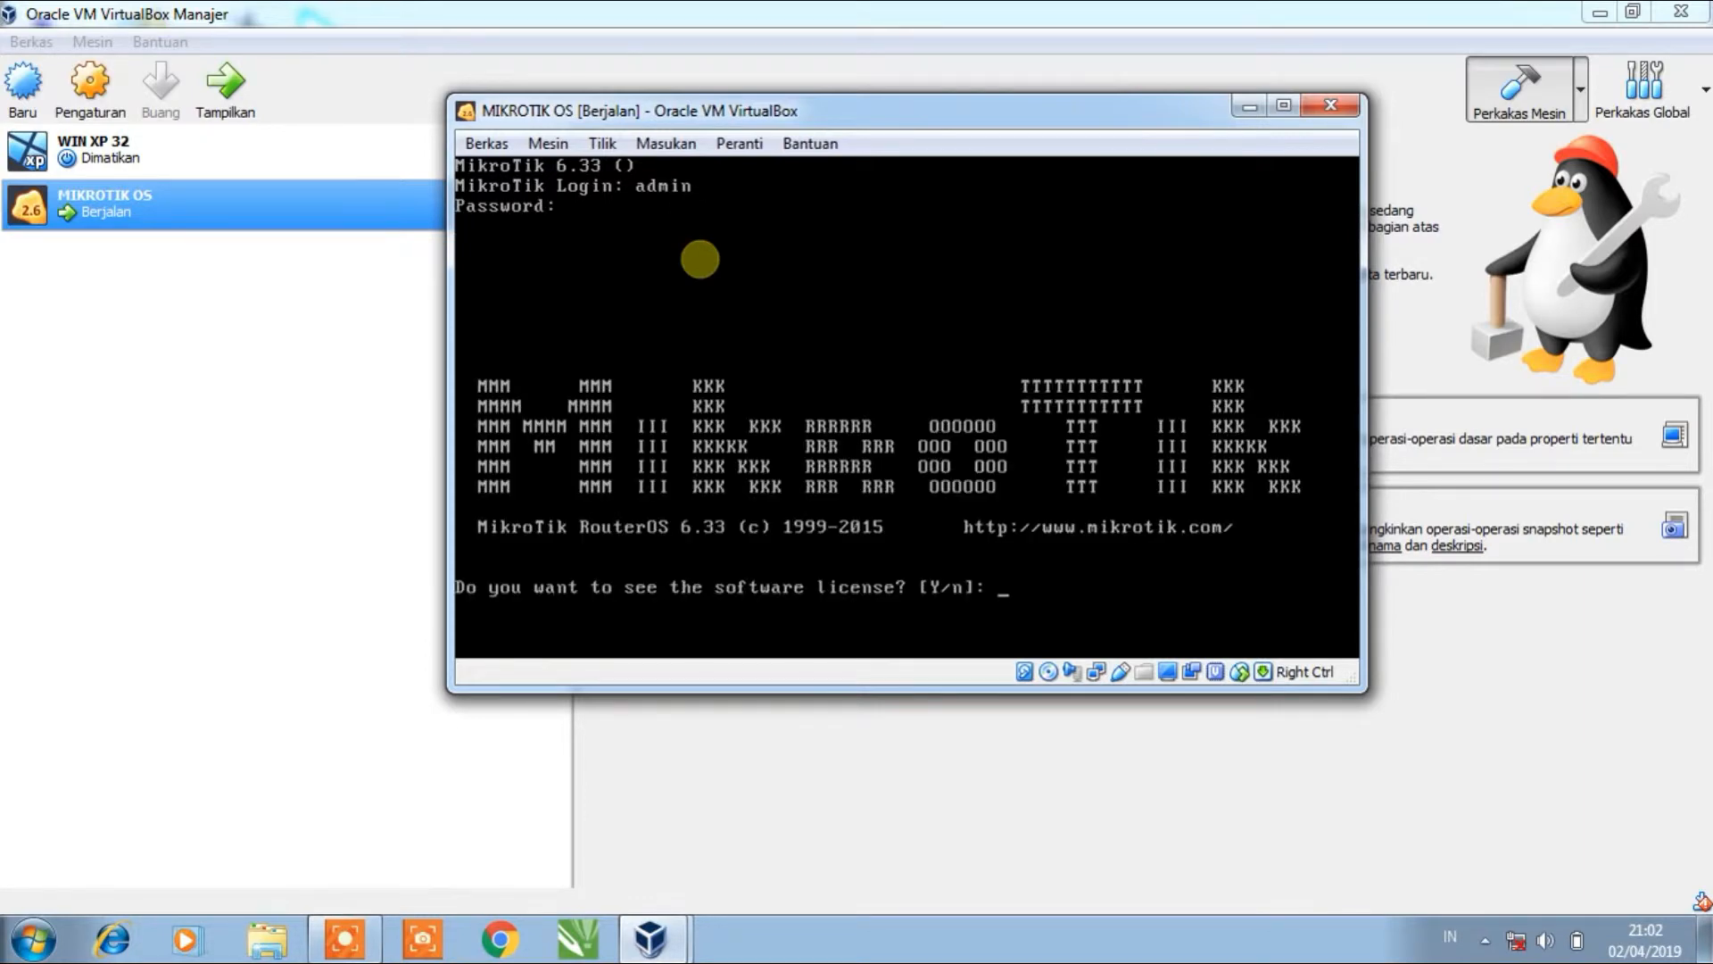
- Display the software license, page through it to the end and continue to the RouterOS command prompt
{"action": "type", "text": "y"}
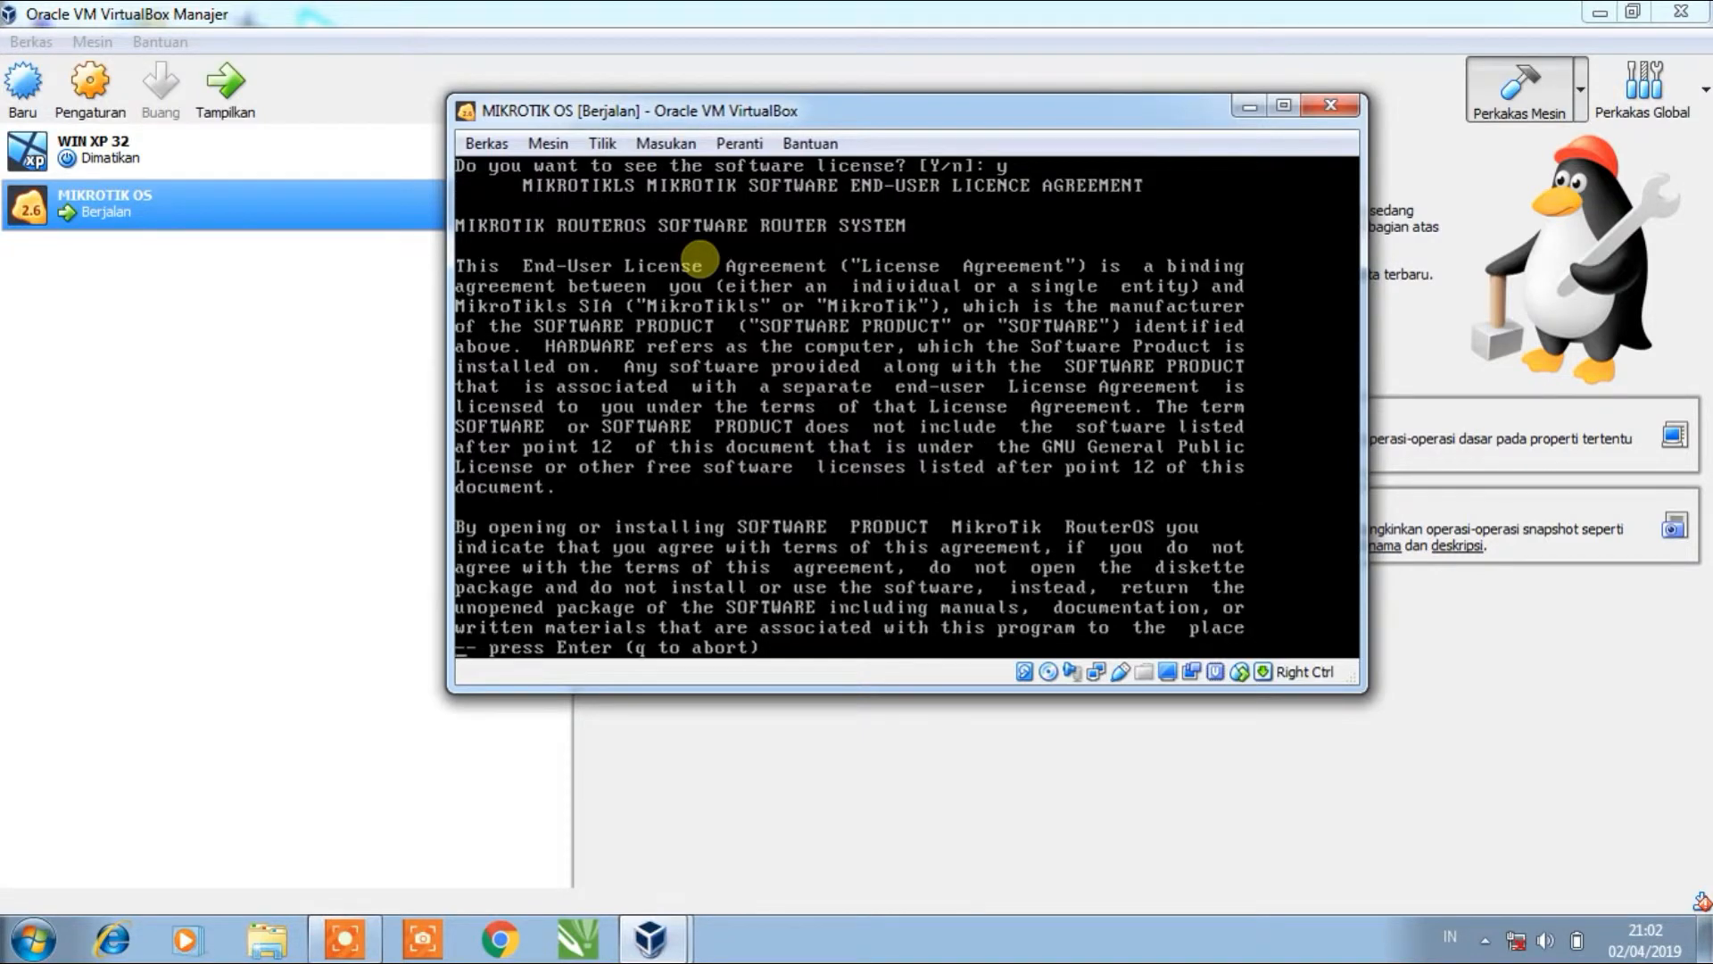
{"action": "key", "text": "Return"}
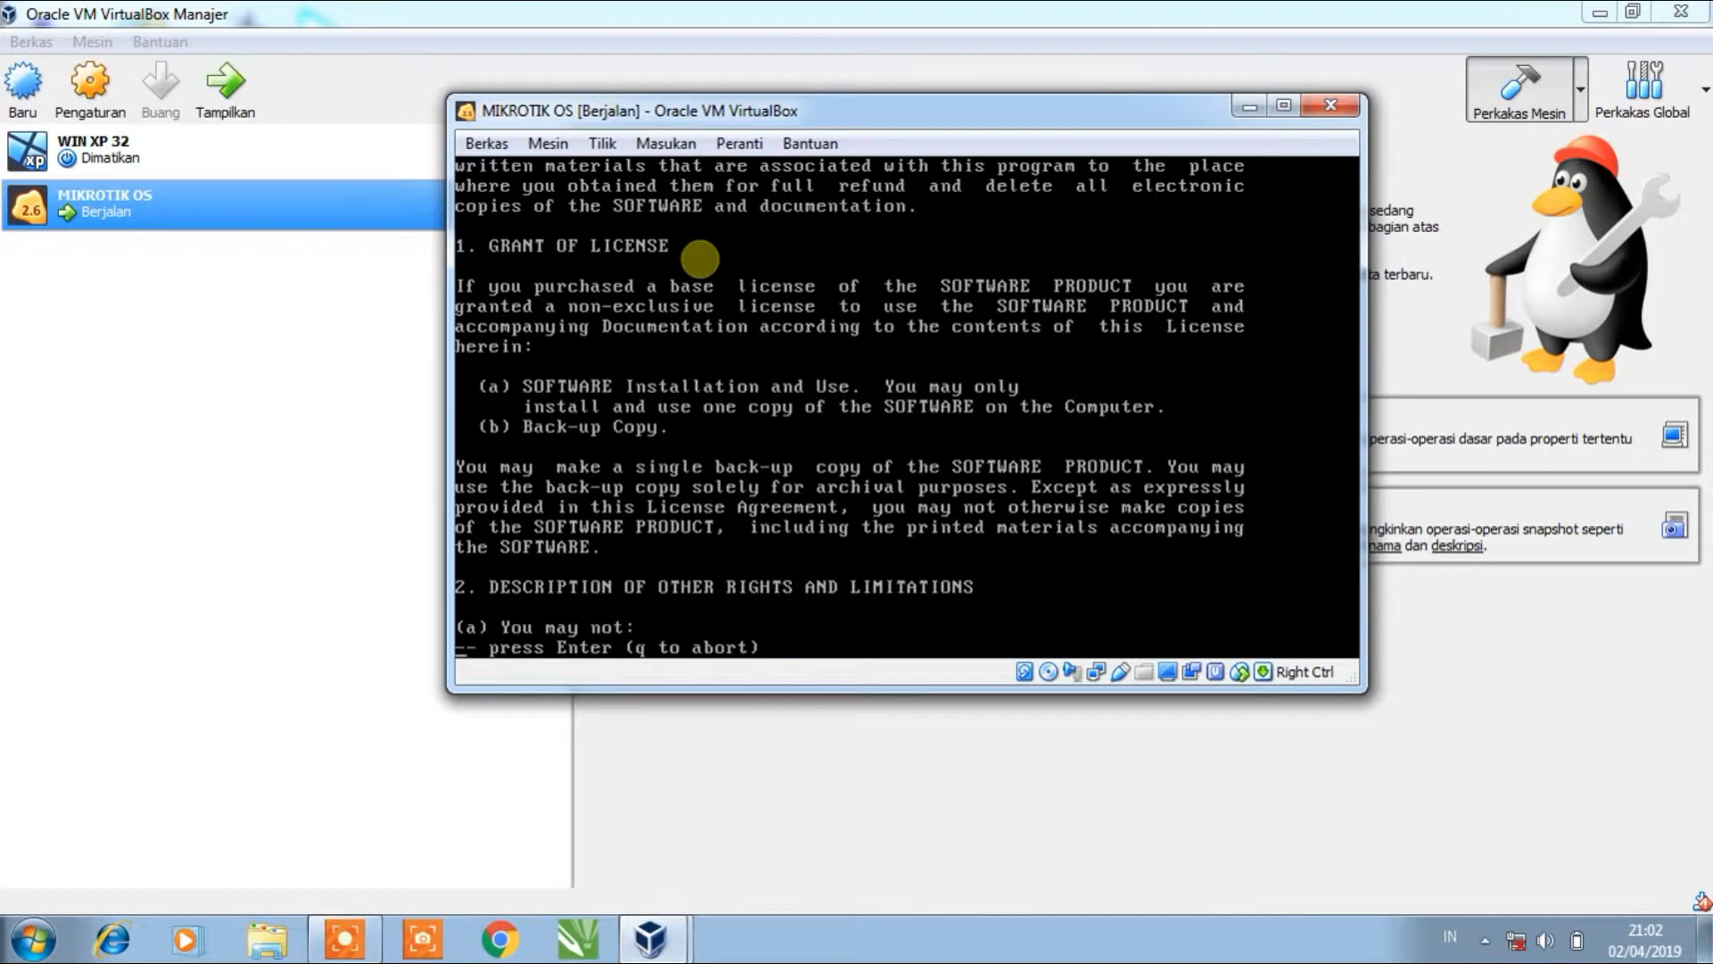
{"action": "key", "text": "Return"}
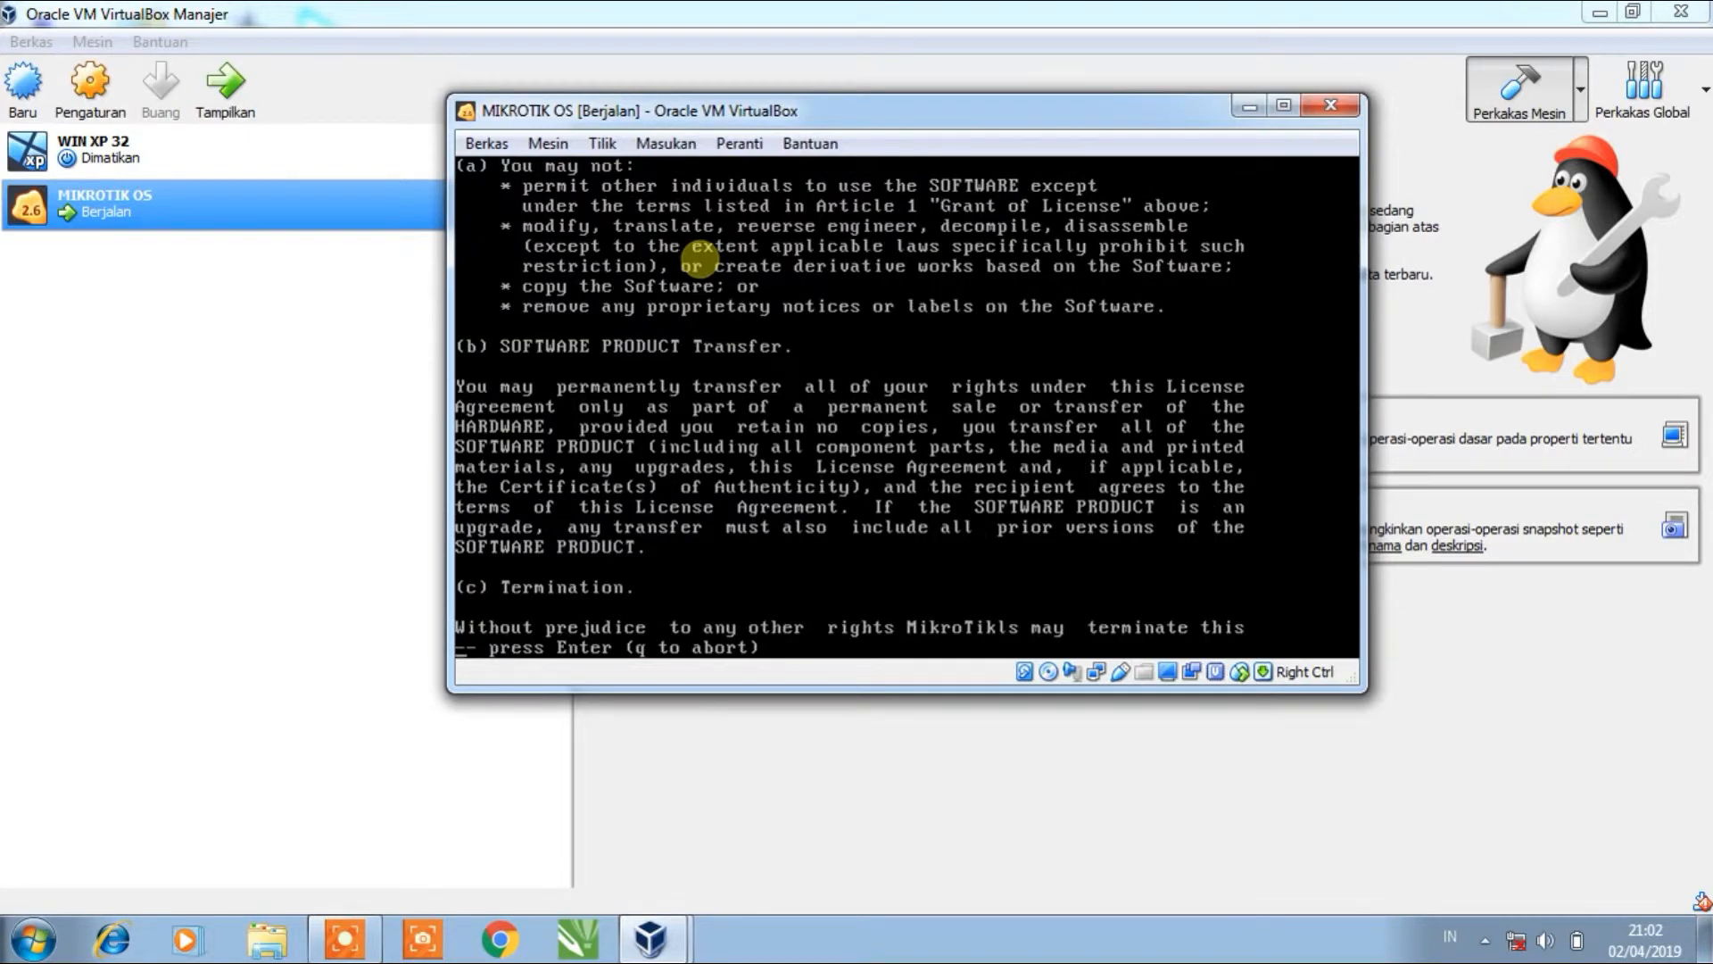
{"action": "key", "text": "Return"}
{"action": "key", "text": "Return"}
{"action": "key", "text": "Return"}
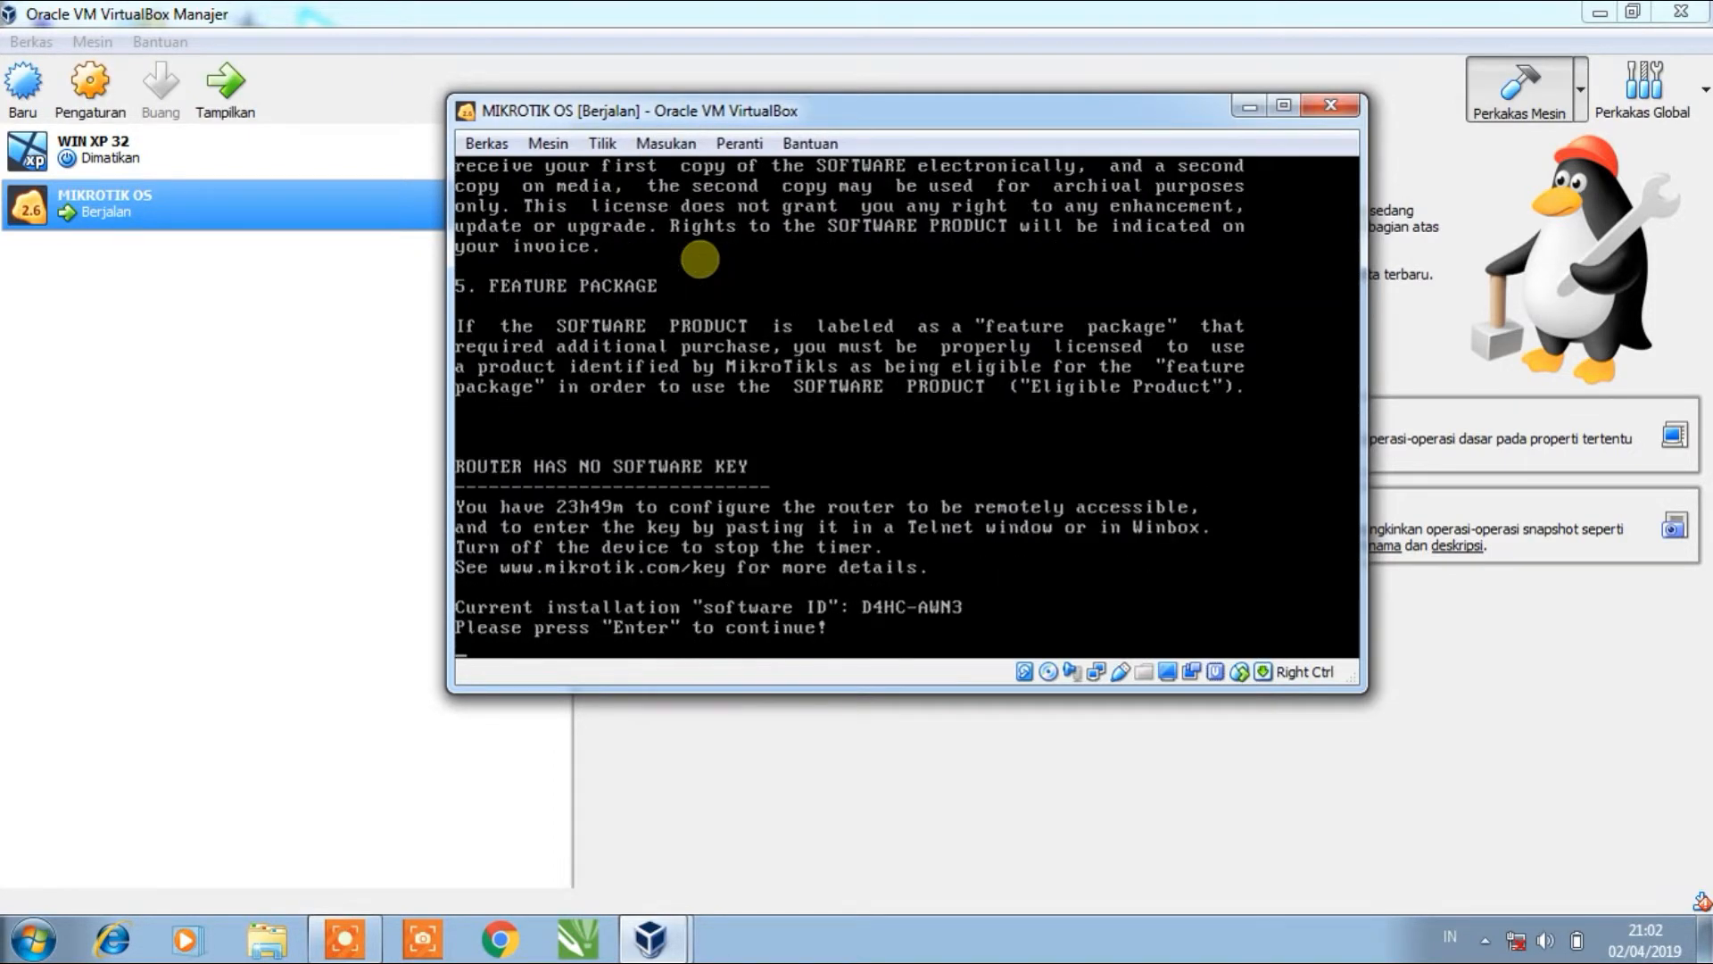
{"action": "key", "text": "Return"}
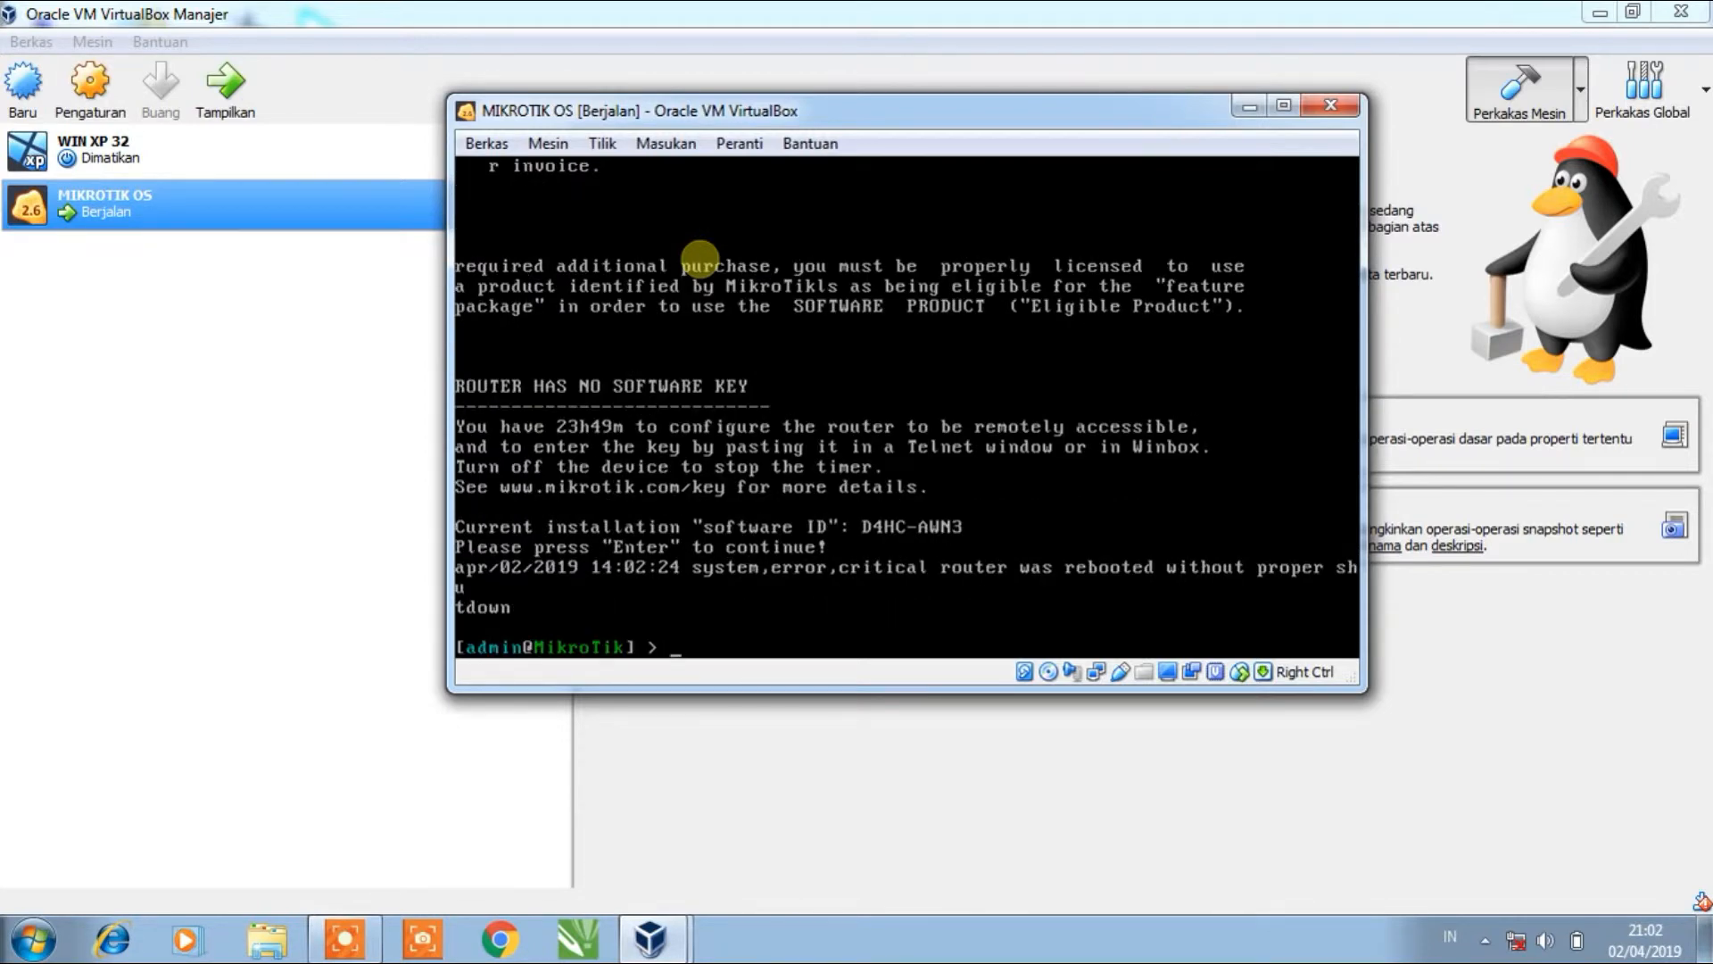
{"action": "key", "text": "Return"}
{"action": "key", "text": "Return"}
{"action": "key", "text": "Return"}
{"action": "key", "text": "Return"}
{"action": "key", "text": "Return"}
{"action": "key", "text": "Return"}
{"action": "key", "text": "Return"}
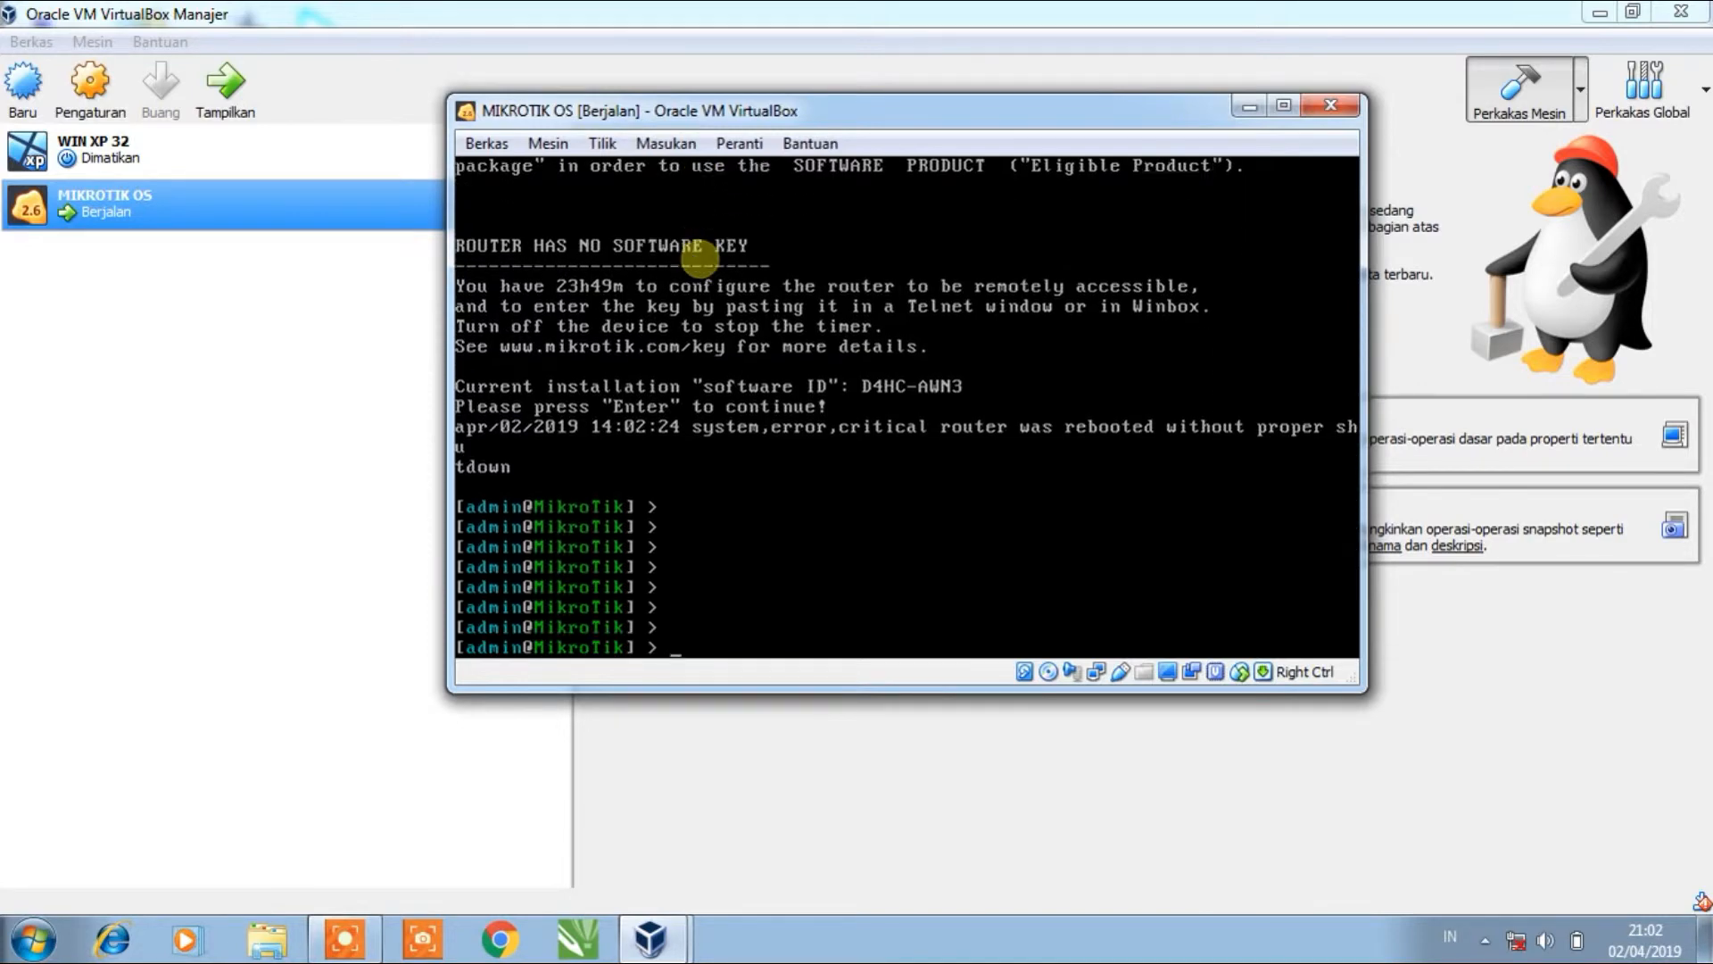
{"action": "key", "text": "Return"}
{"action": "key", "text": "Return"}
{"action": "key", "text": "Return"}
{"action": "key", "text": "Return"}
{"action": "key", "text": "Return"}
{"action": "key", "text": "Return"}
{"action": "key", "text": "Return"}
{"action": "key", "text": "Return"}
{"action": "key", "text": "Return"}
{"action": "key", "text": "Return"}
{"action": "key", "text": "Return"}
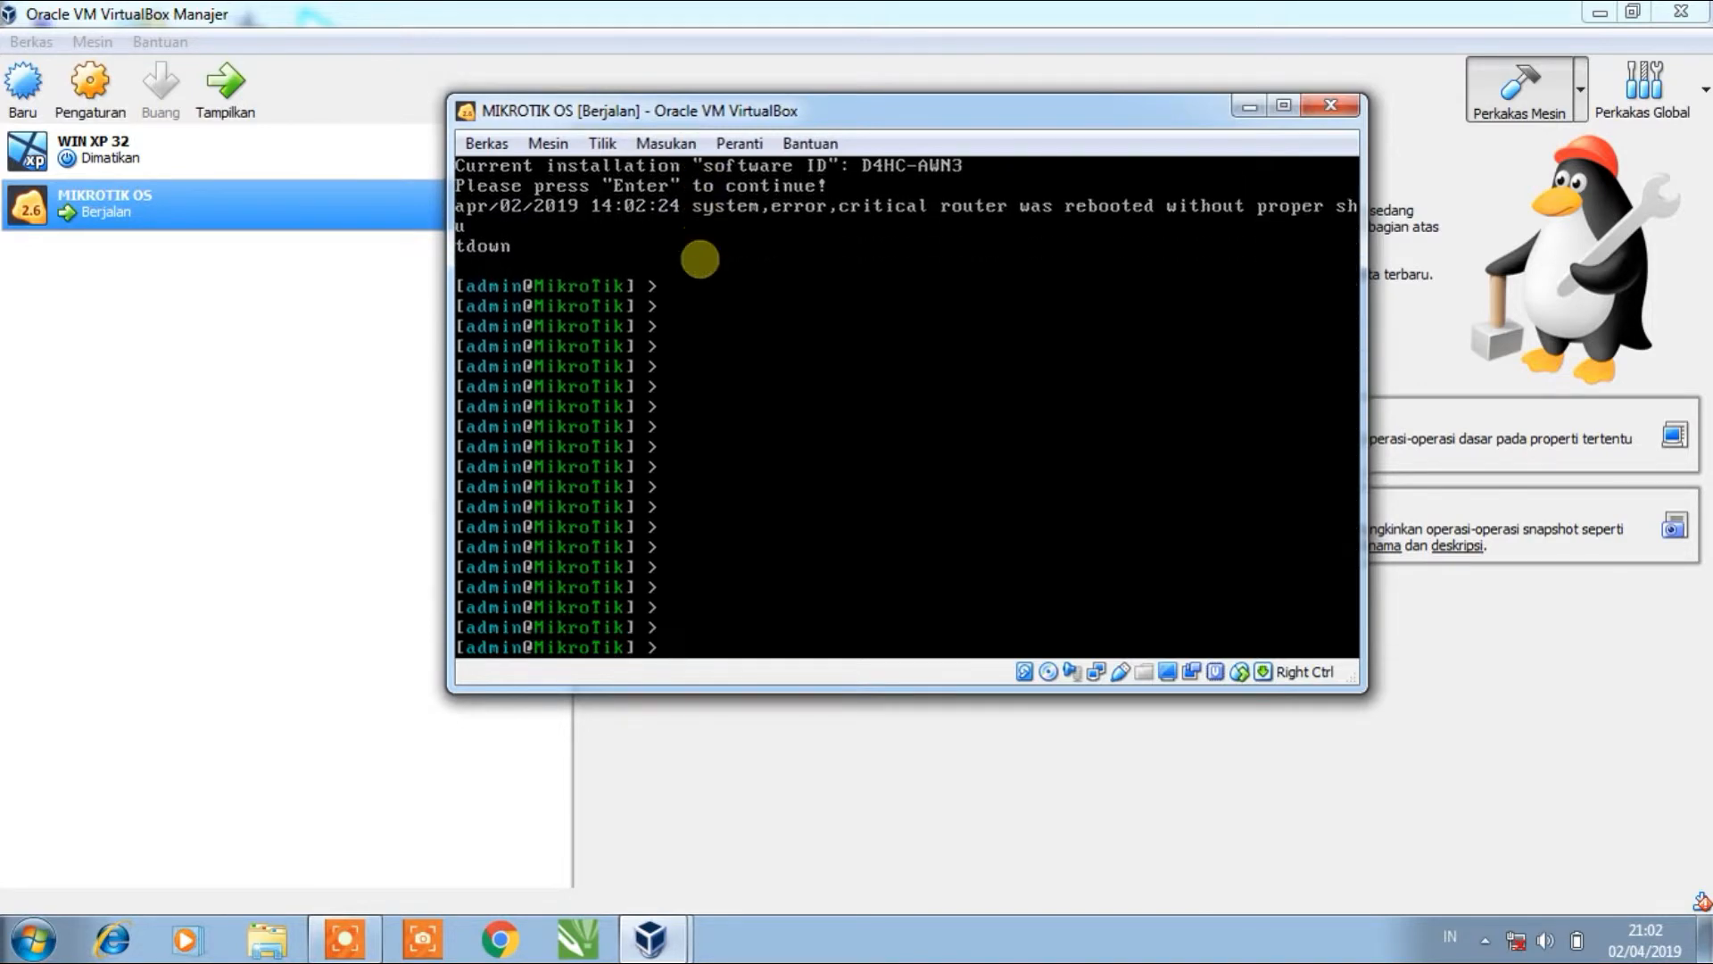
{"action": "key", "text": "Return"}
{"action": "key", "text": "Return"}
- Enter the command s at the RouterOS prompt and close the MIKROTIK OS machine by powering it off
{"action": "type", "text": "s"}
{"action": "key", "text": "Return"}
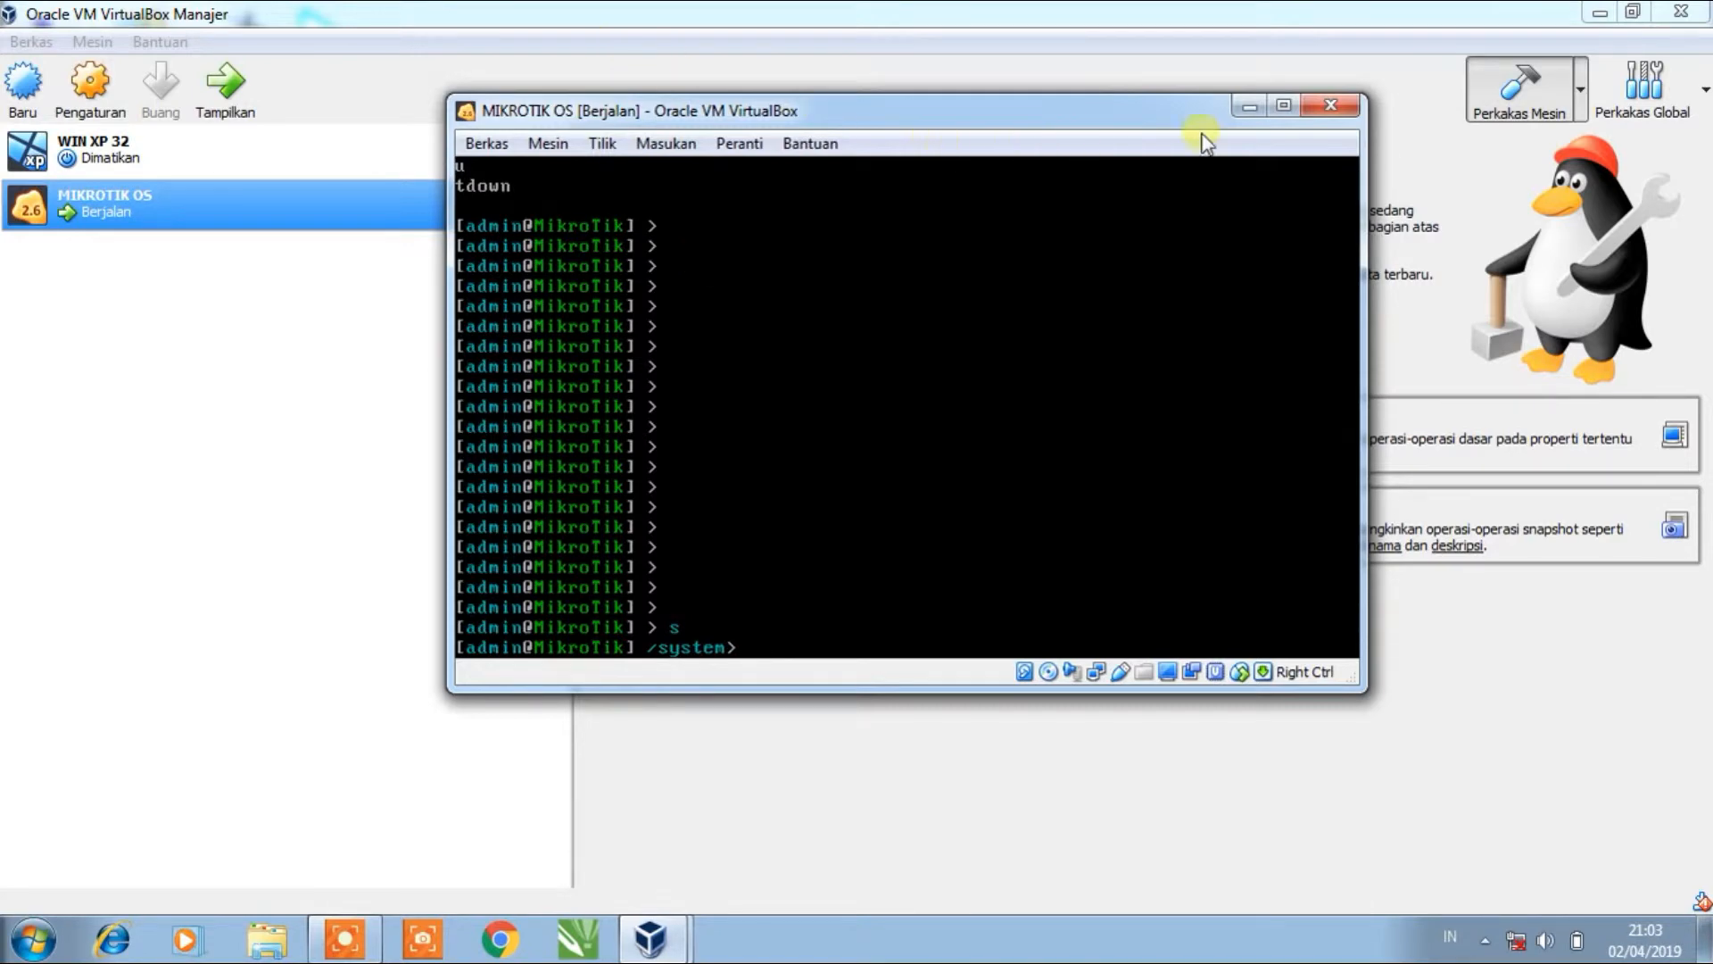
{"action": "left_click", "coordinate": [1325, 108]}
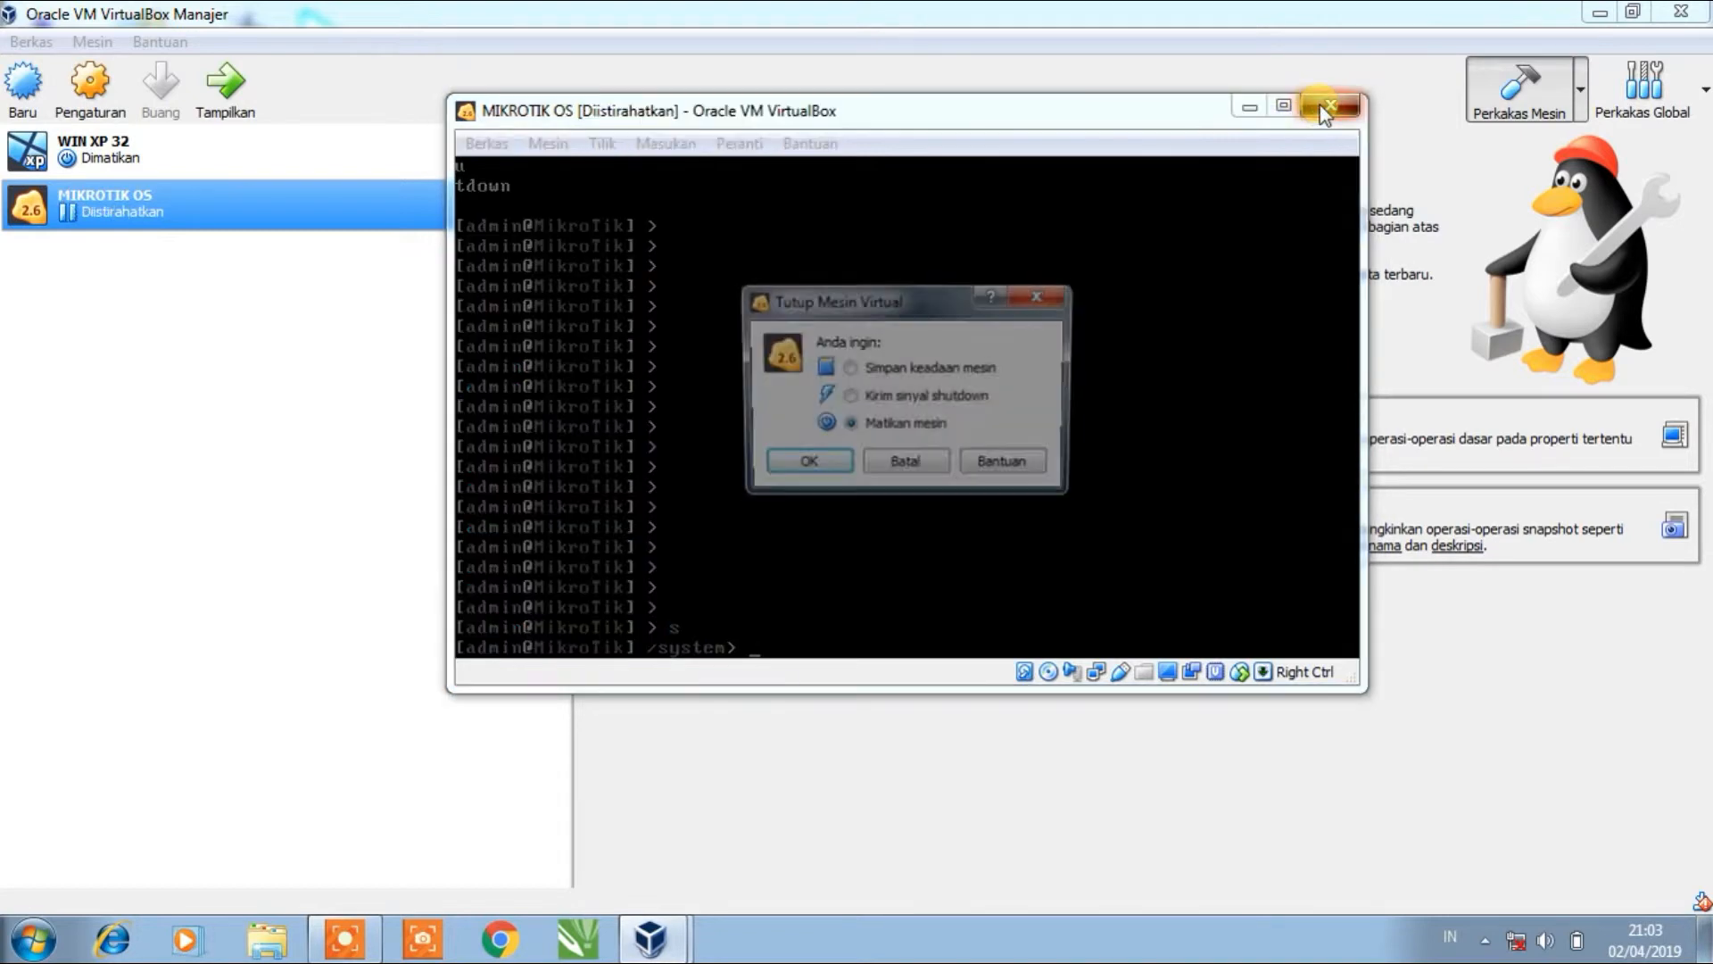
{"action": "left_click", "coordinate": [805, 465]}
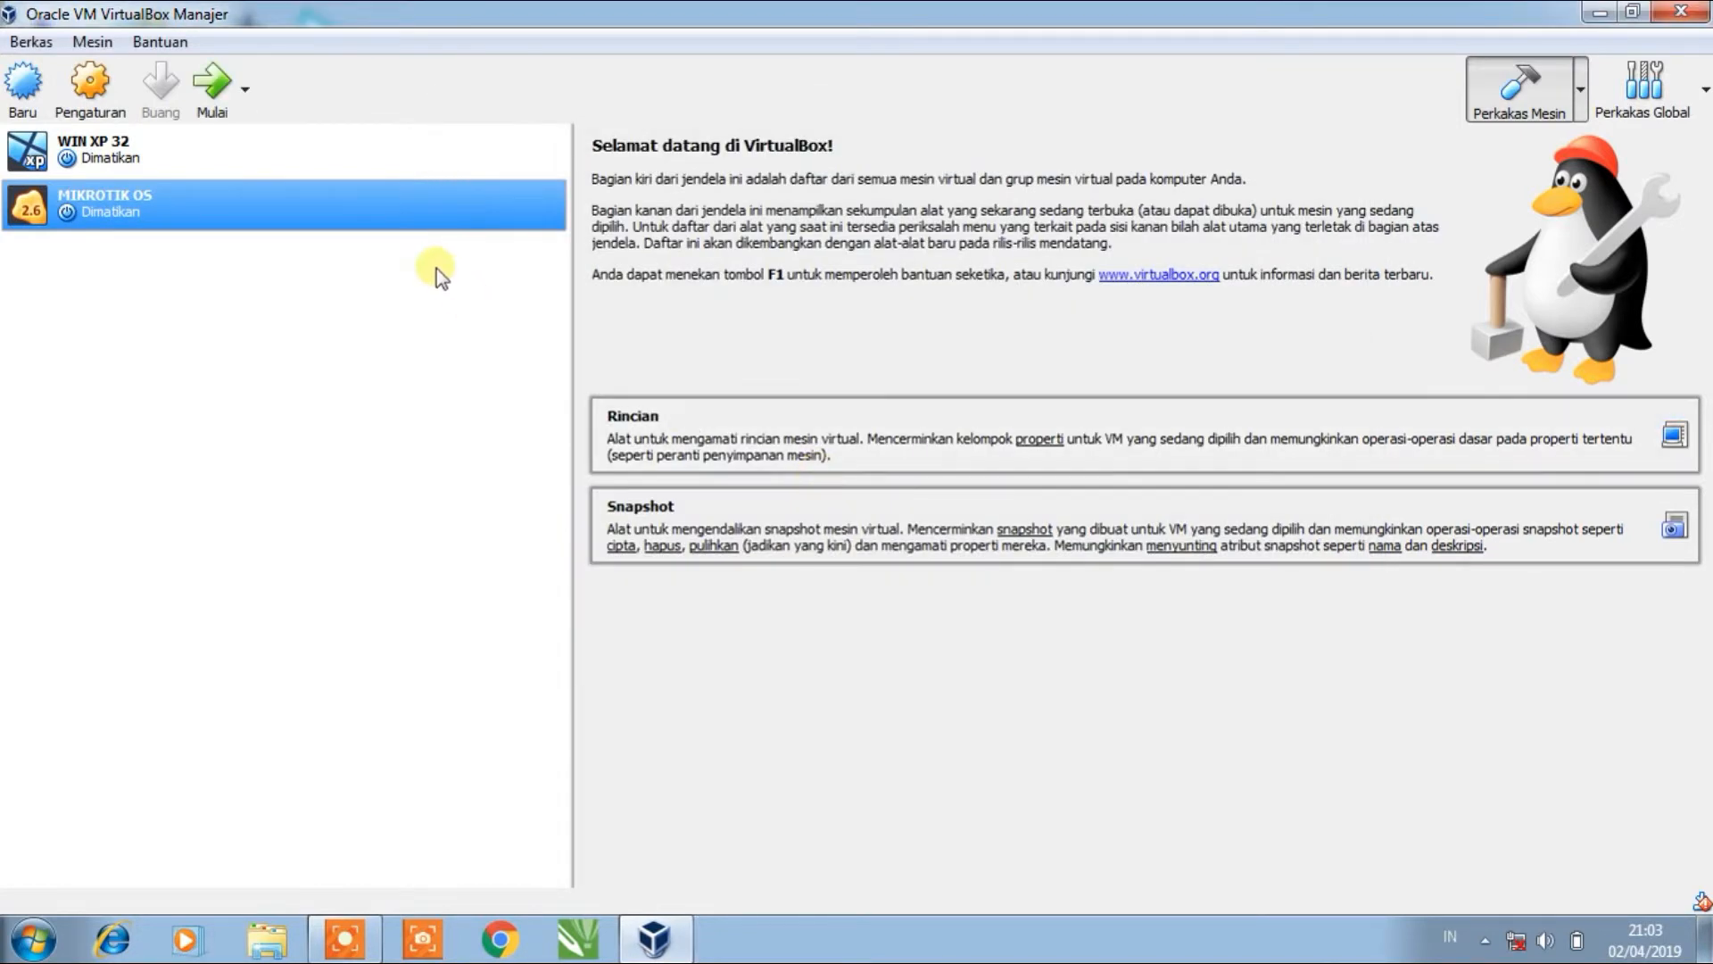
- Start the MIKROTIK OS machine headless, display its boot screen and power it off again
{"action": "left_click", "coordinate": [245, 104]}
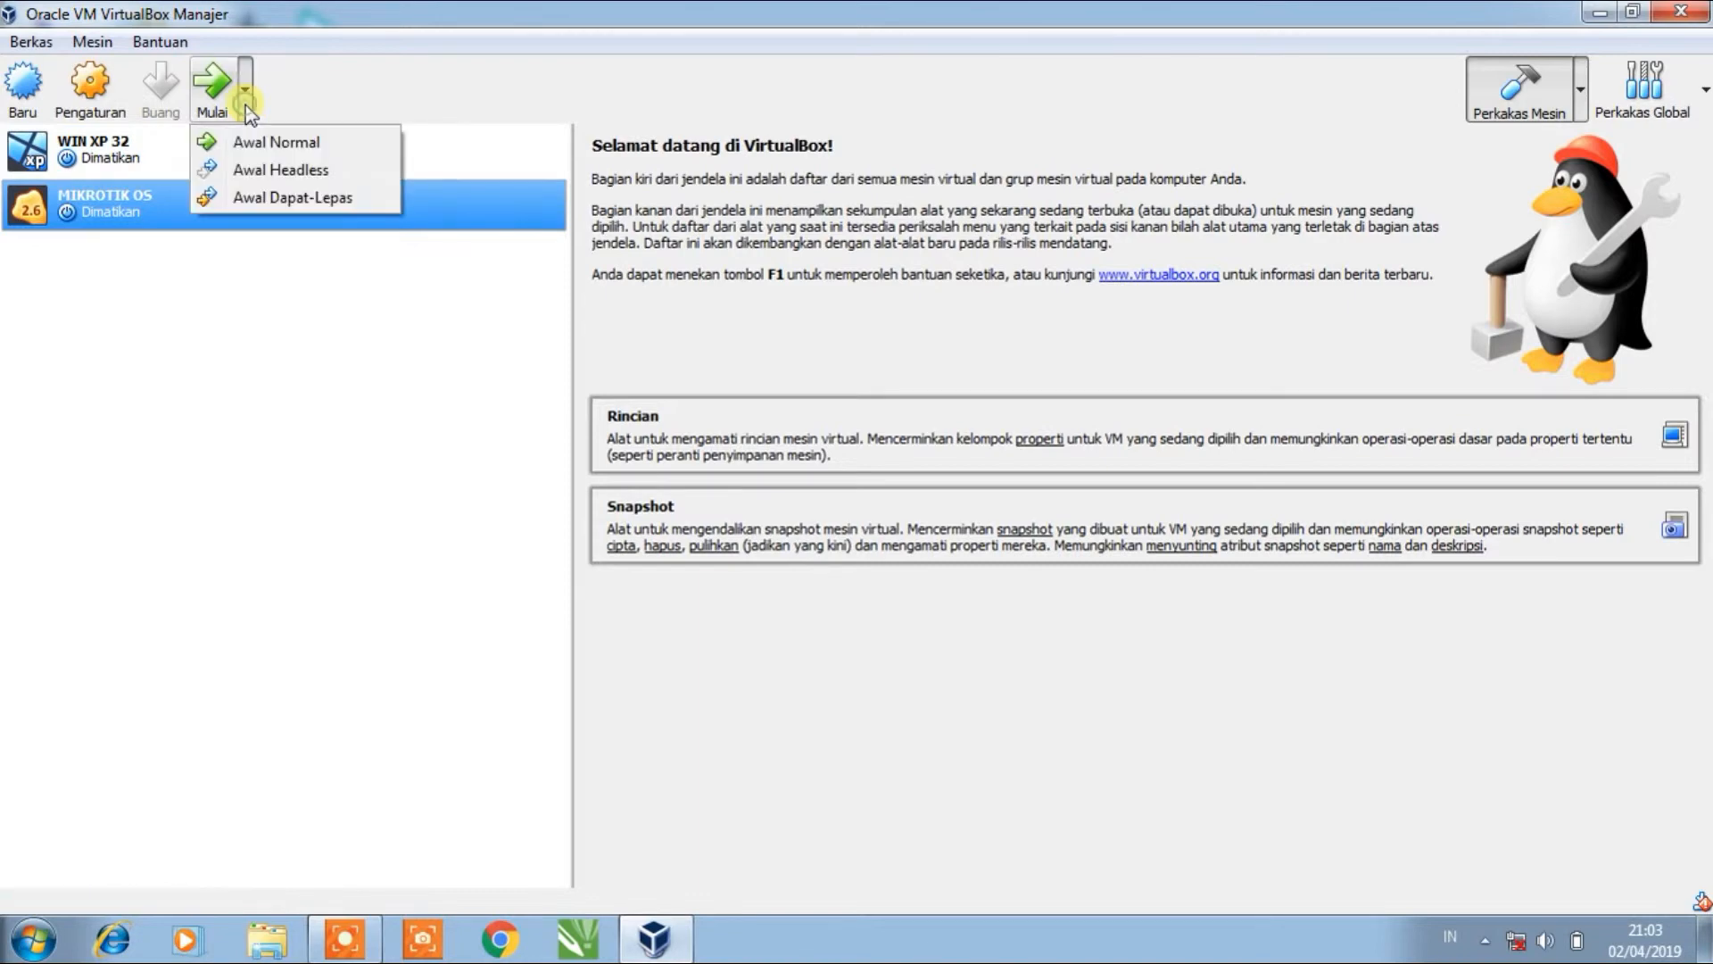
{"action": "left_click", "coordinate": [270, 169]}
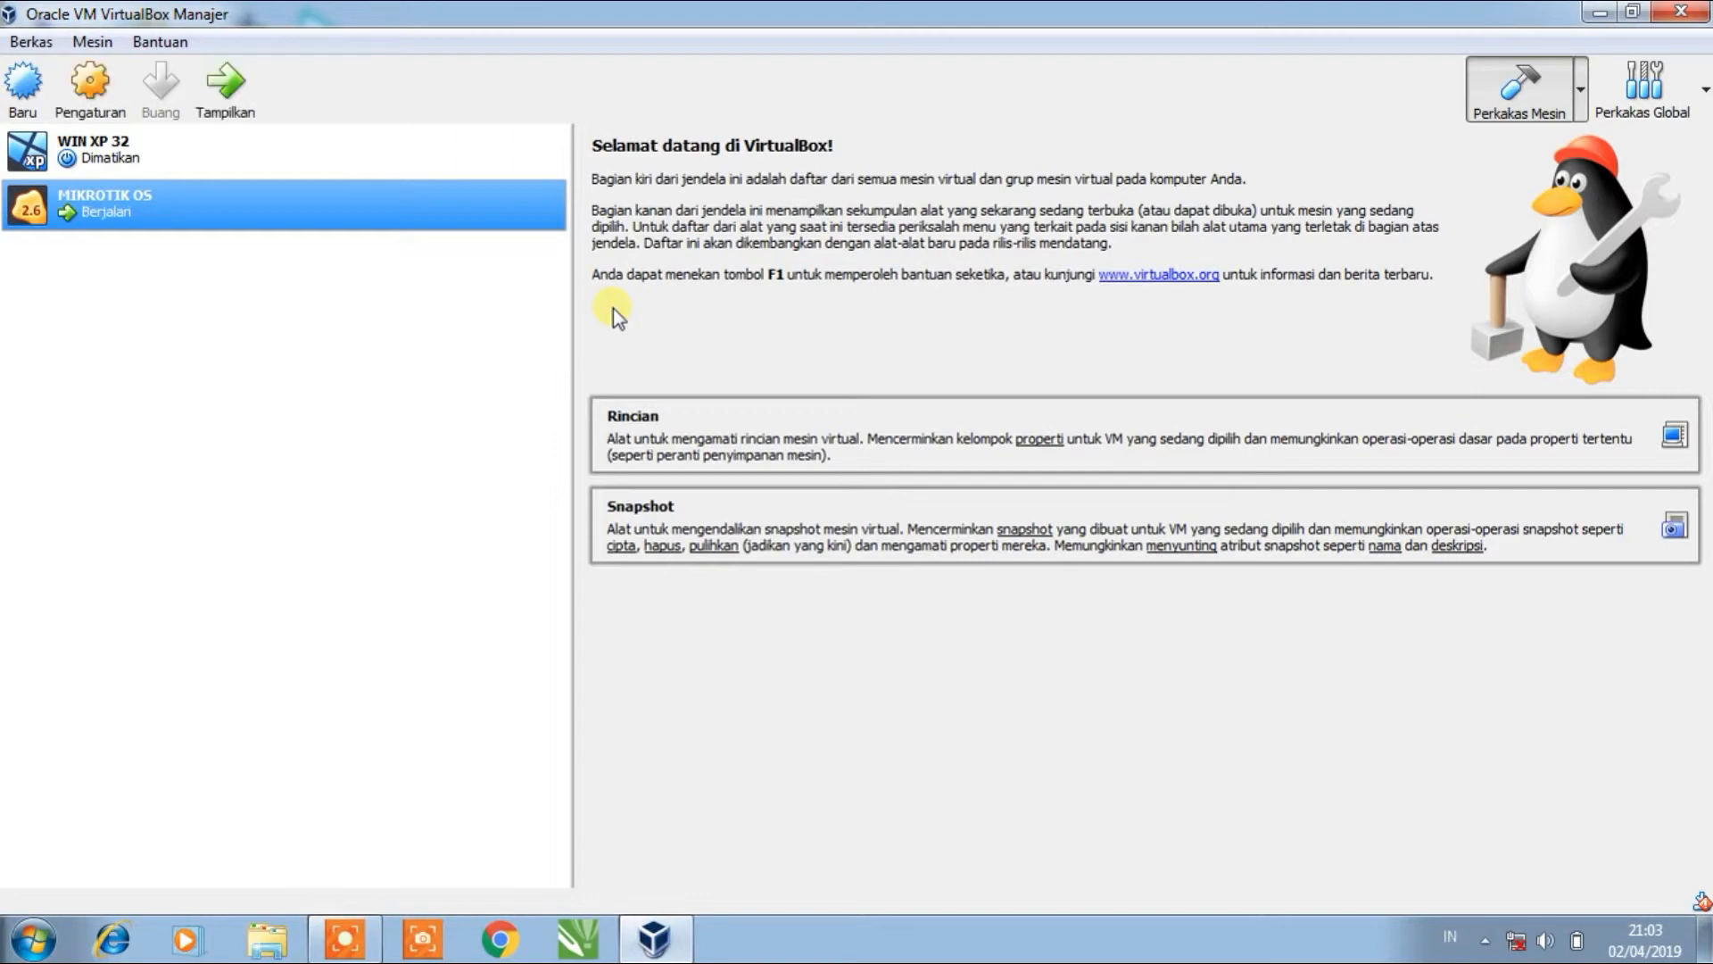
{"action": "left_click", "coordinate": [225, 90]}
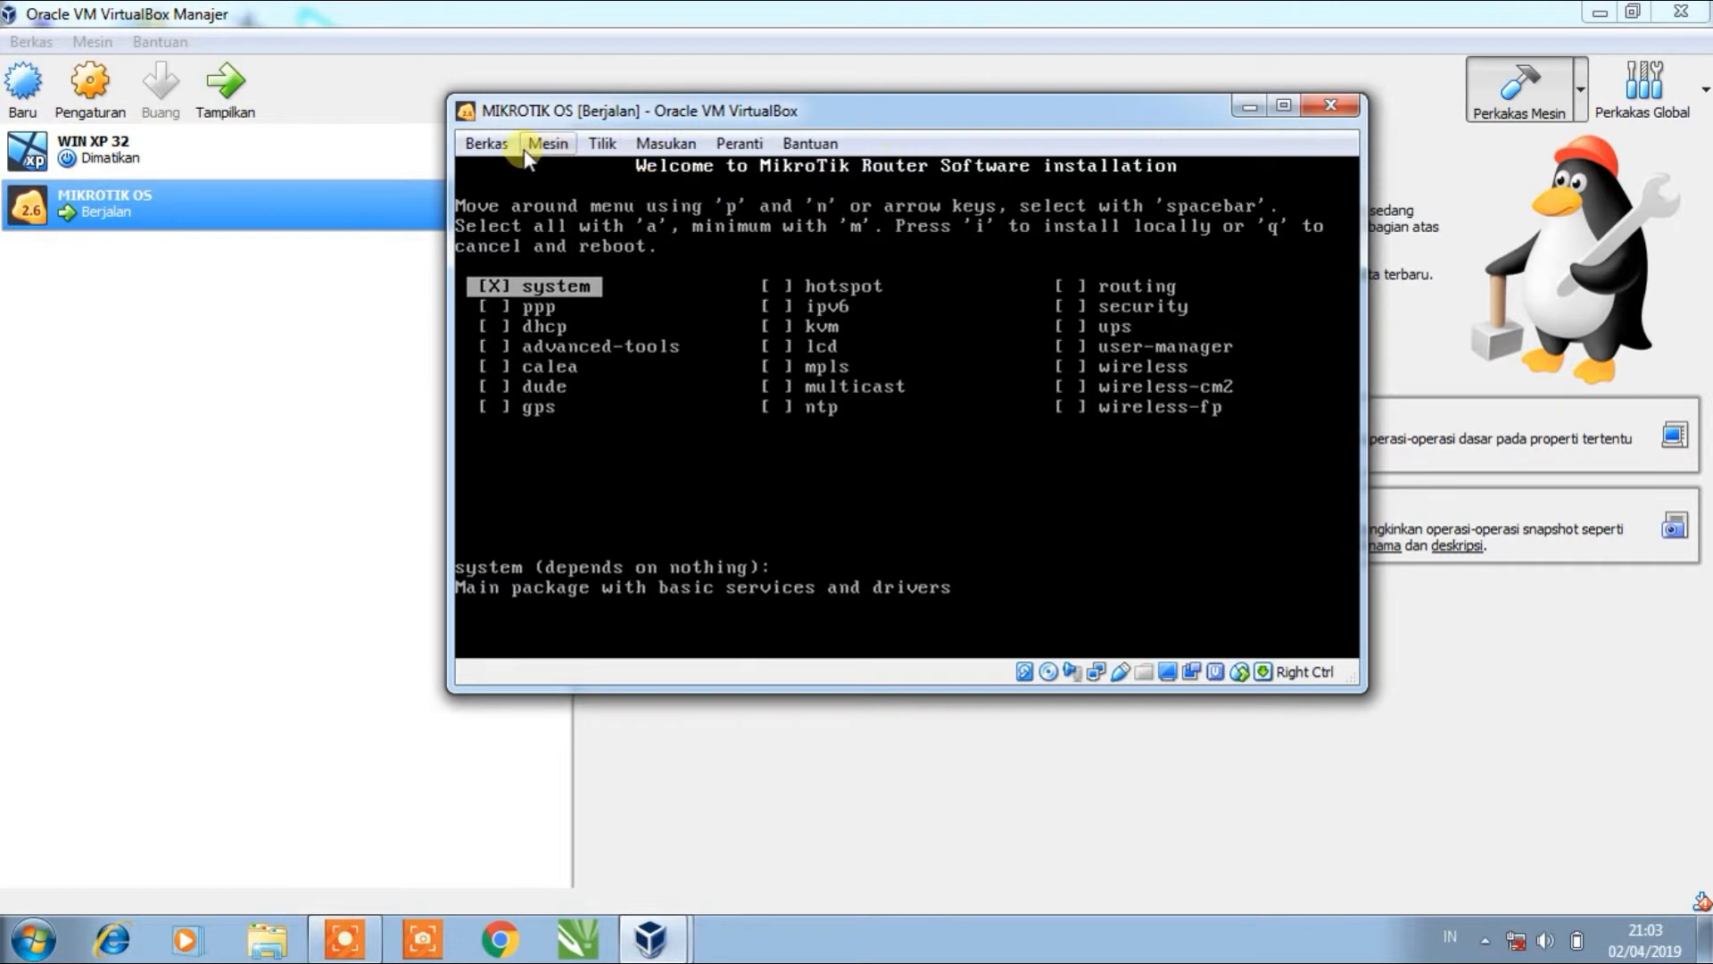
{"action": "left_click", "coordinate": [1355, 93]}
{"action": "left_click", "coordinate": [803, 465]}
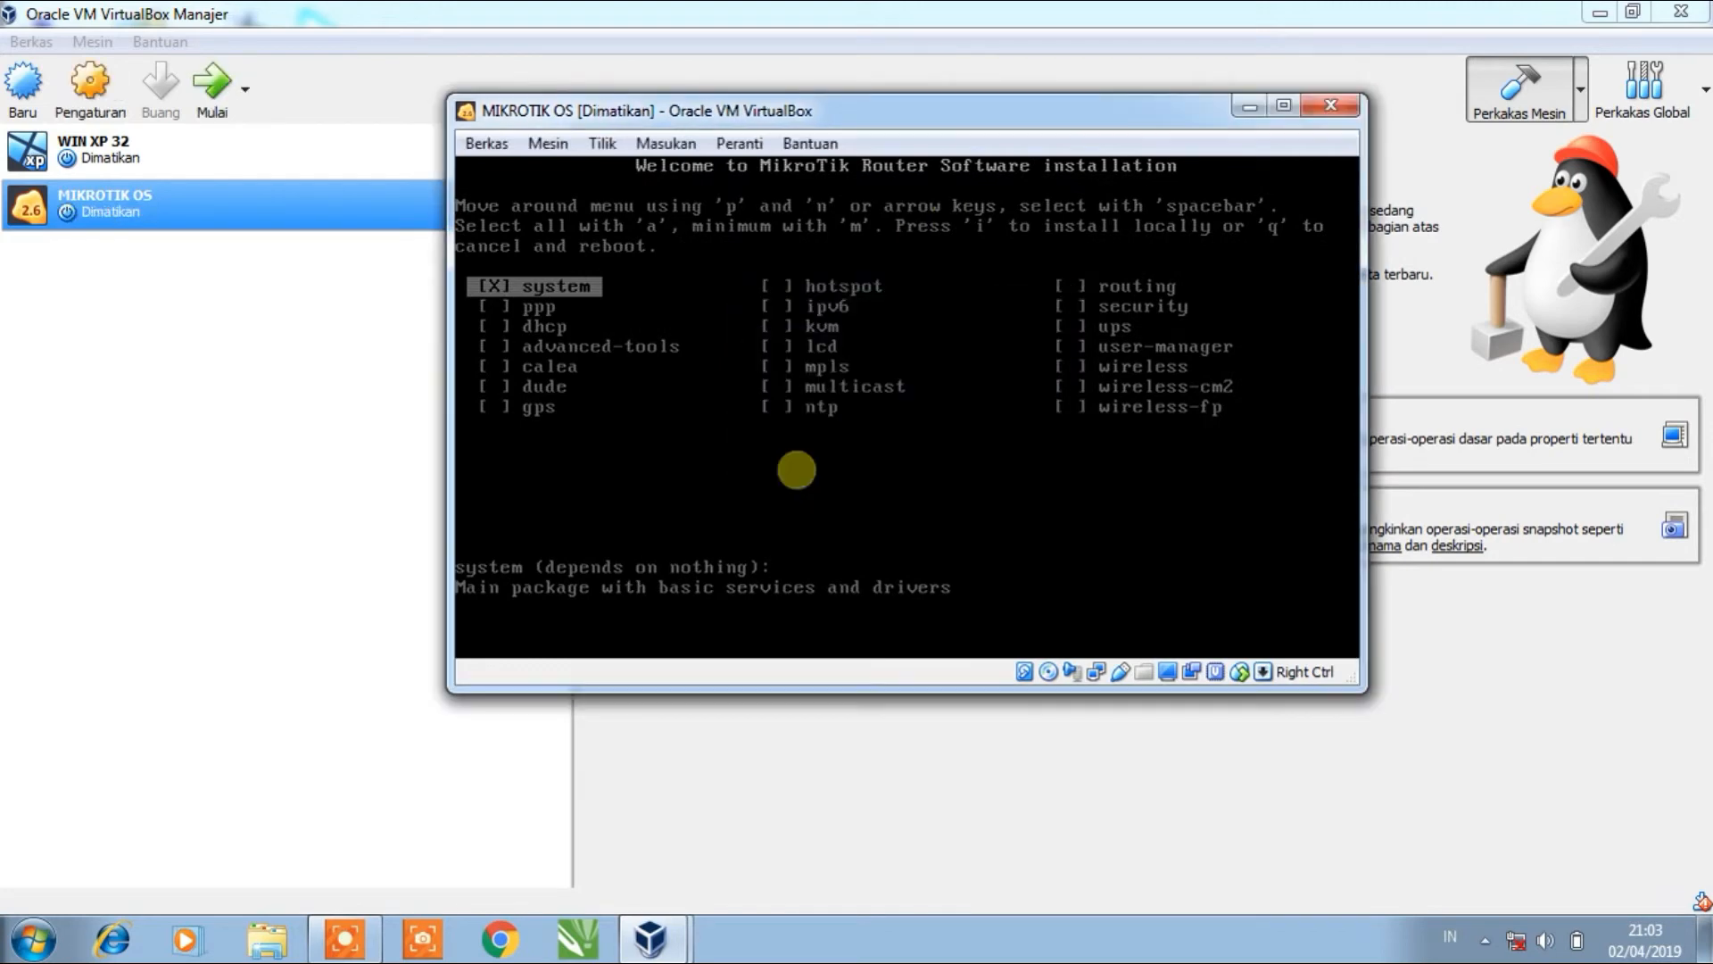
- In the MIKROTIK OS system settings, move Hard Disk to first place in the boot order and save
{"action": "left_click", "coordinate": [88, 83]}
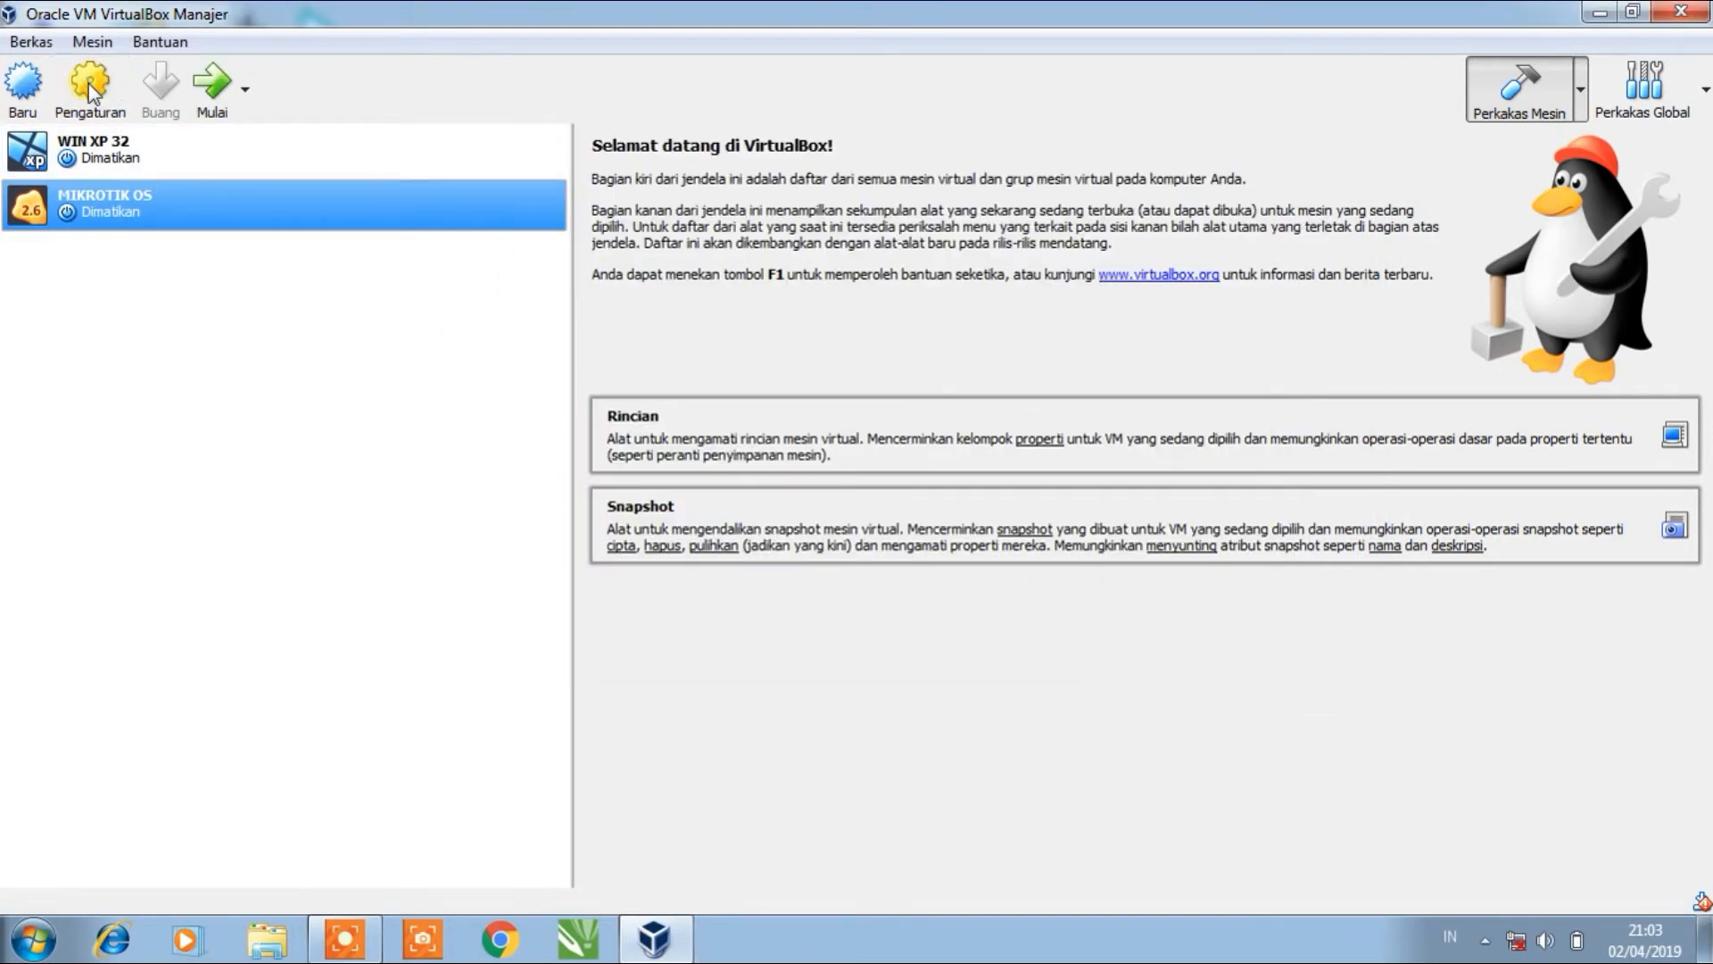
{"action": "left_click", "coordinate": [550, 269]}
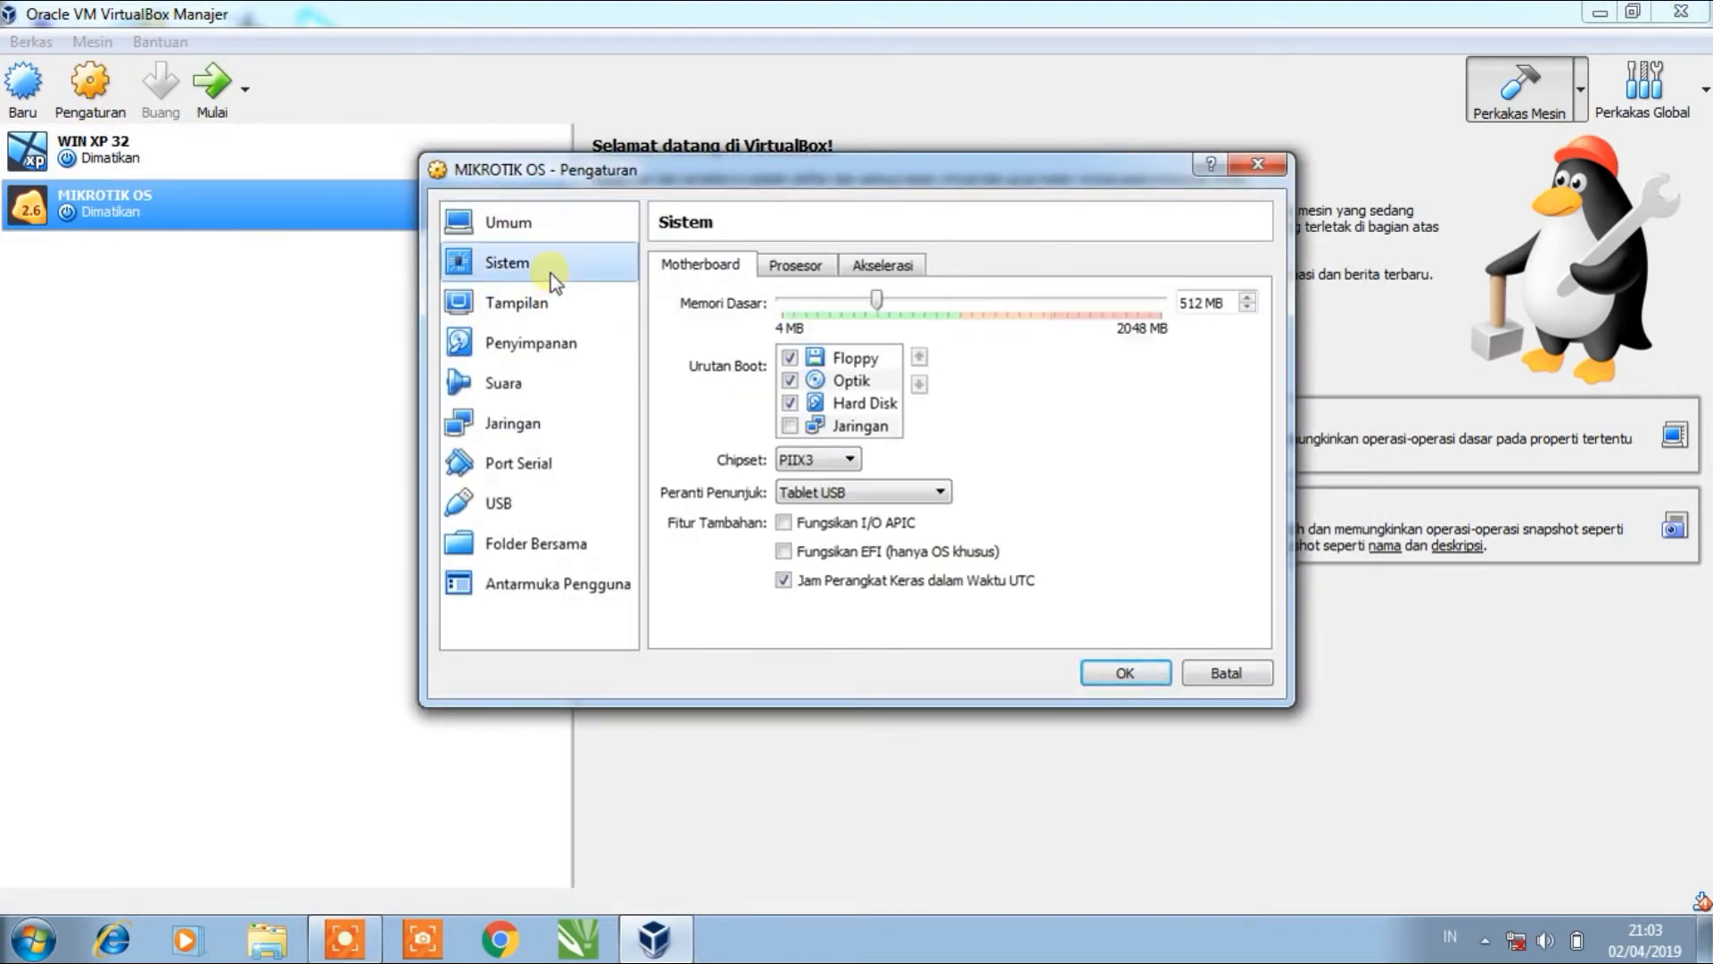
{"action": "left_click", "coordinate": [869, 403]}
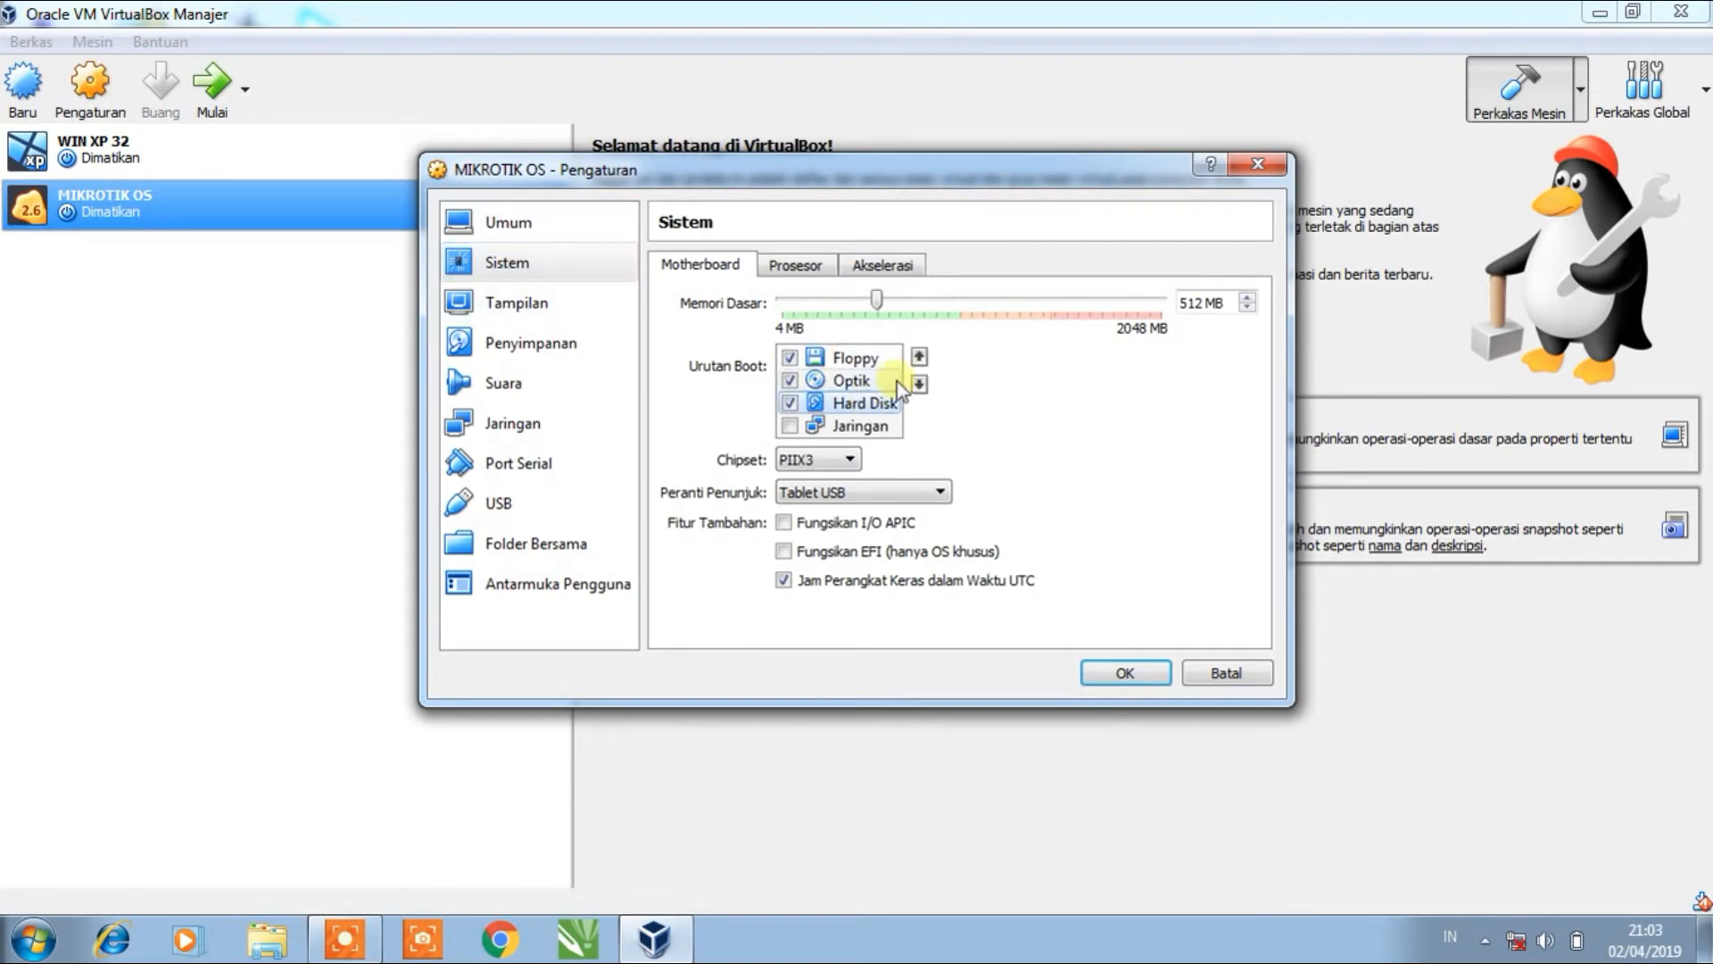
{"action": "left_click", "coordinate": [918, 358]}
{"action": "left_click", "coordinate": [917, 358]}
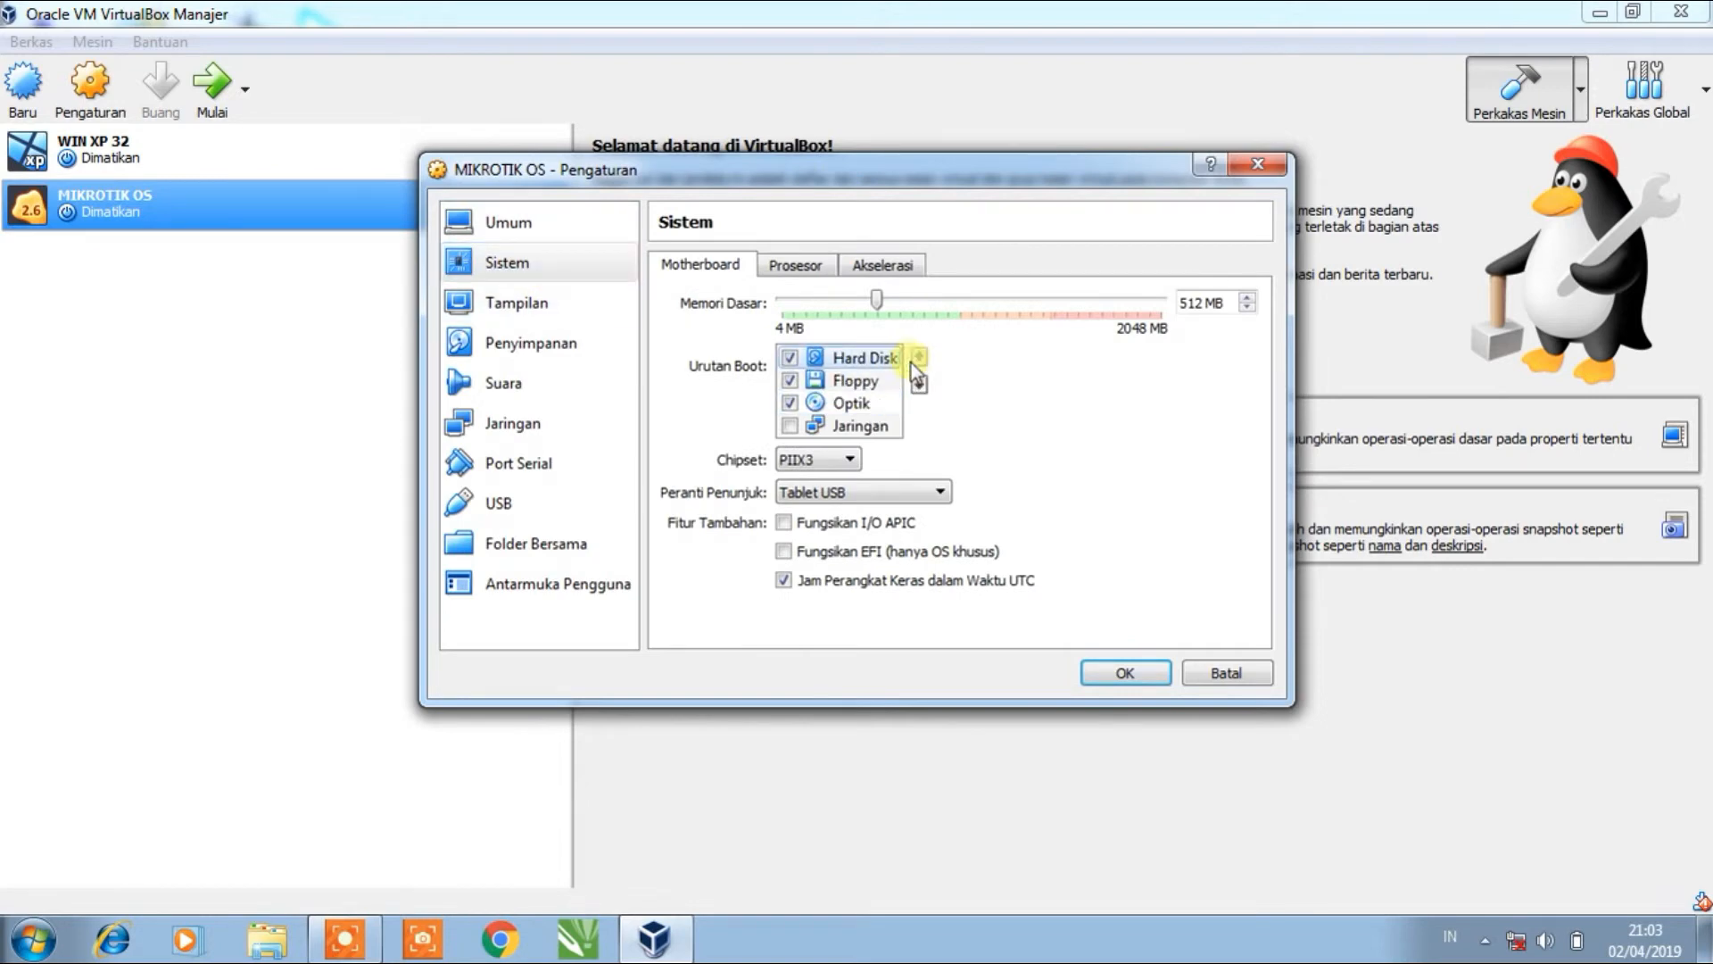
{"action": "left_click", "coordinate": [1128, 675]}
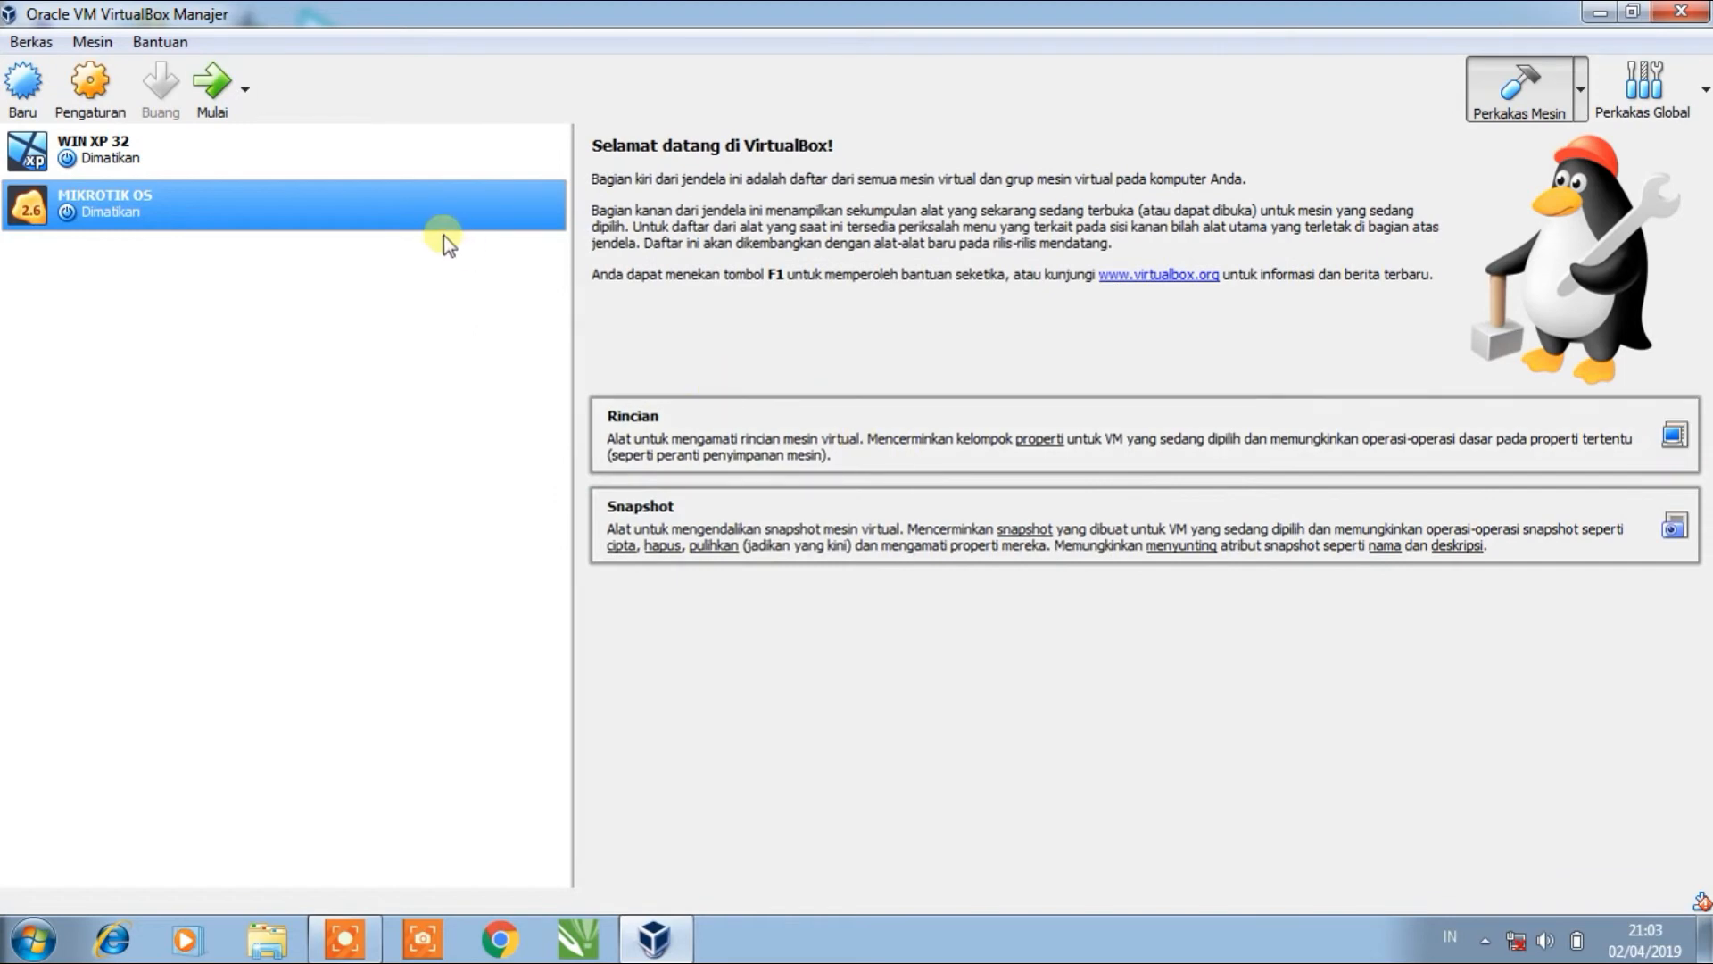
- Start MIKROTIK OS headless with the new boot order and display its screen up to the login prompt
{"action": "left_click", "coordinate": [244, 100]}
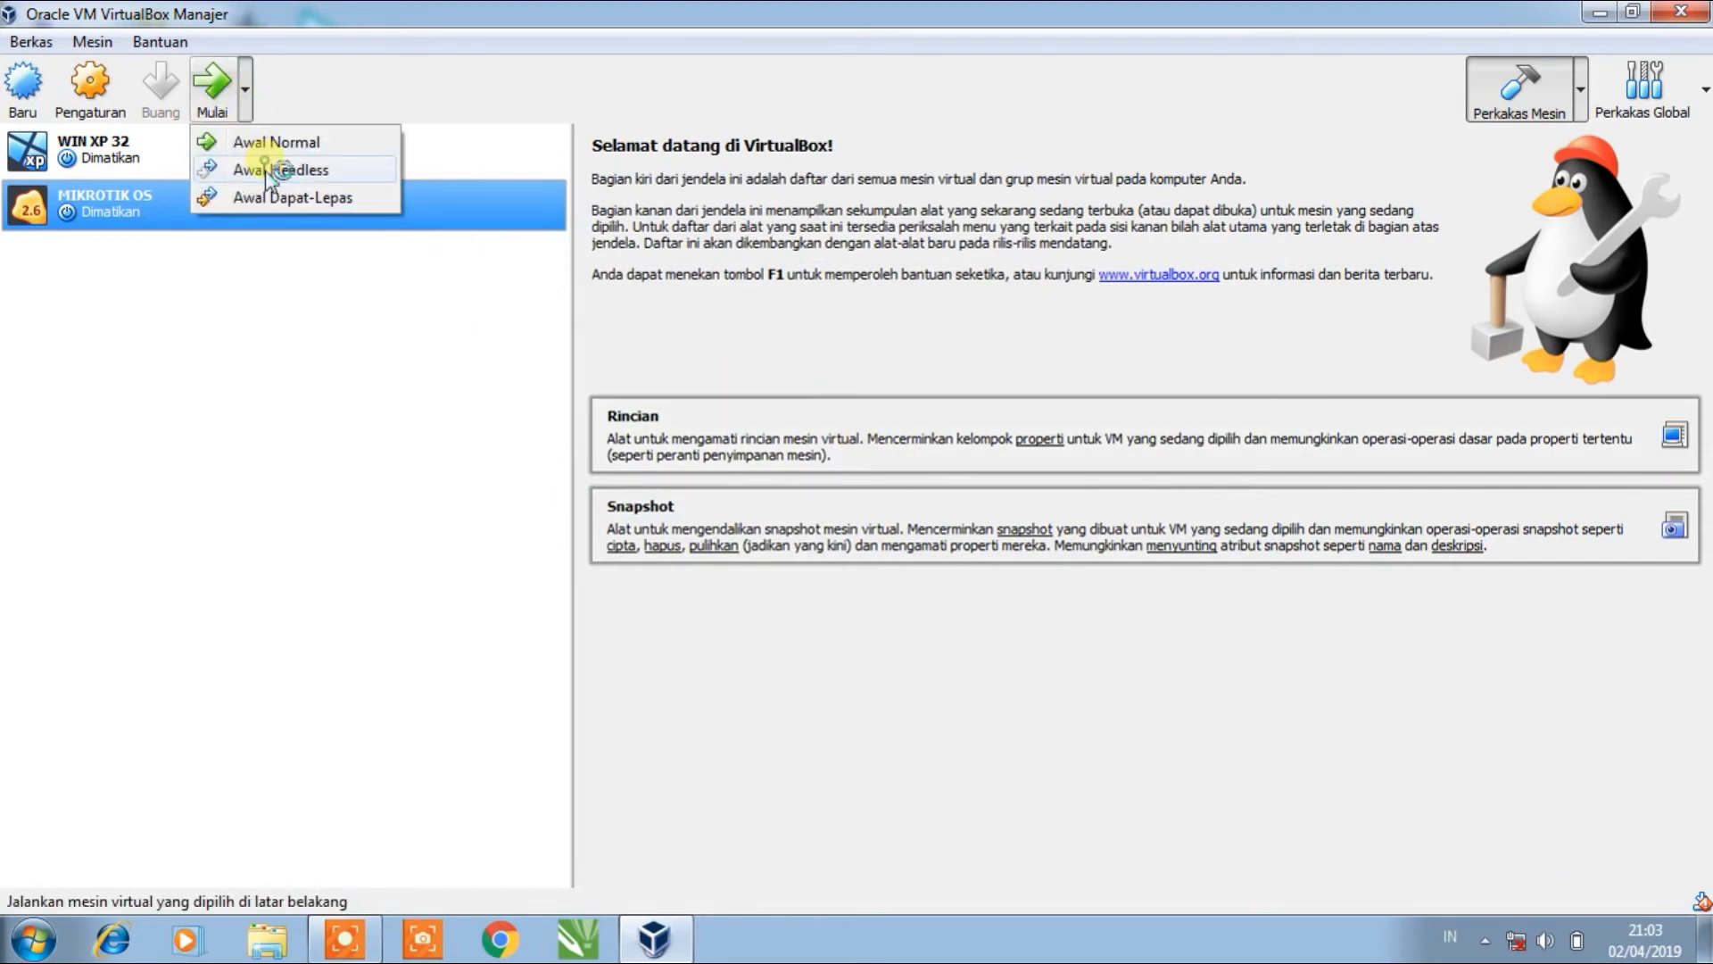
{"action": "left_click", "coordinate": [265, 169]}
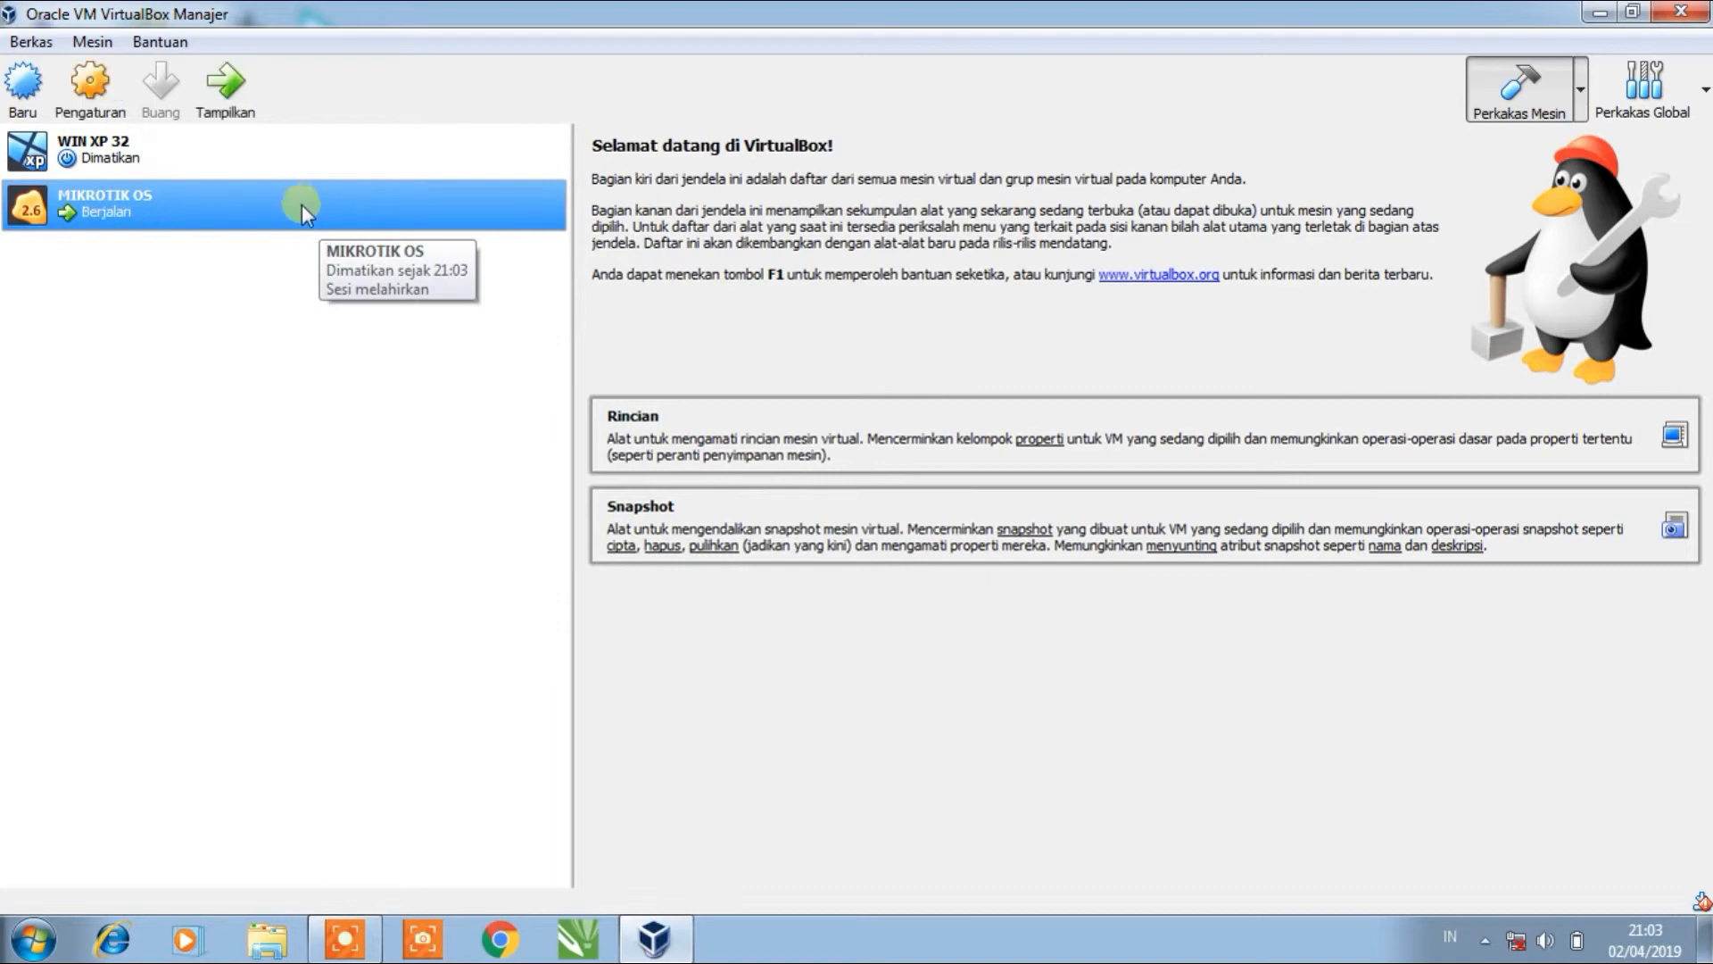
{"action": "left_click", "coordinate": [238, 116]}
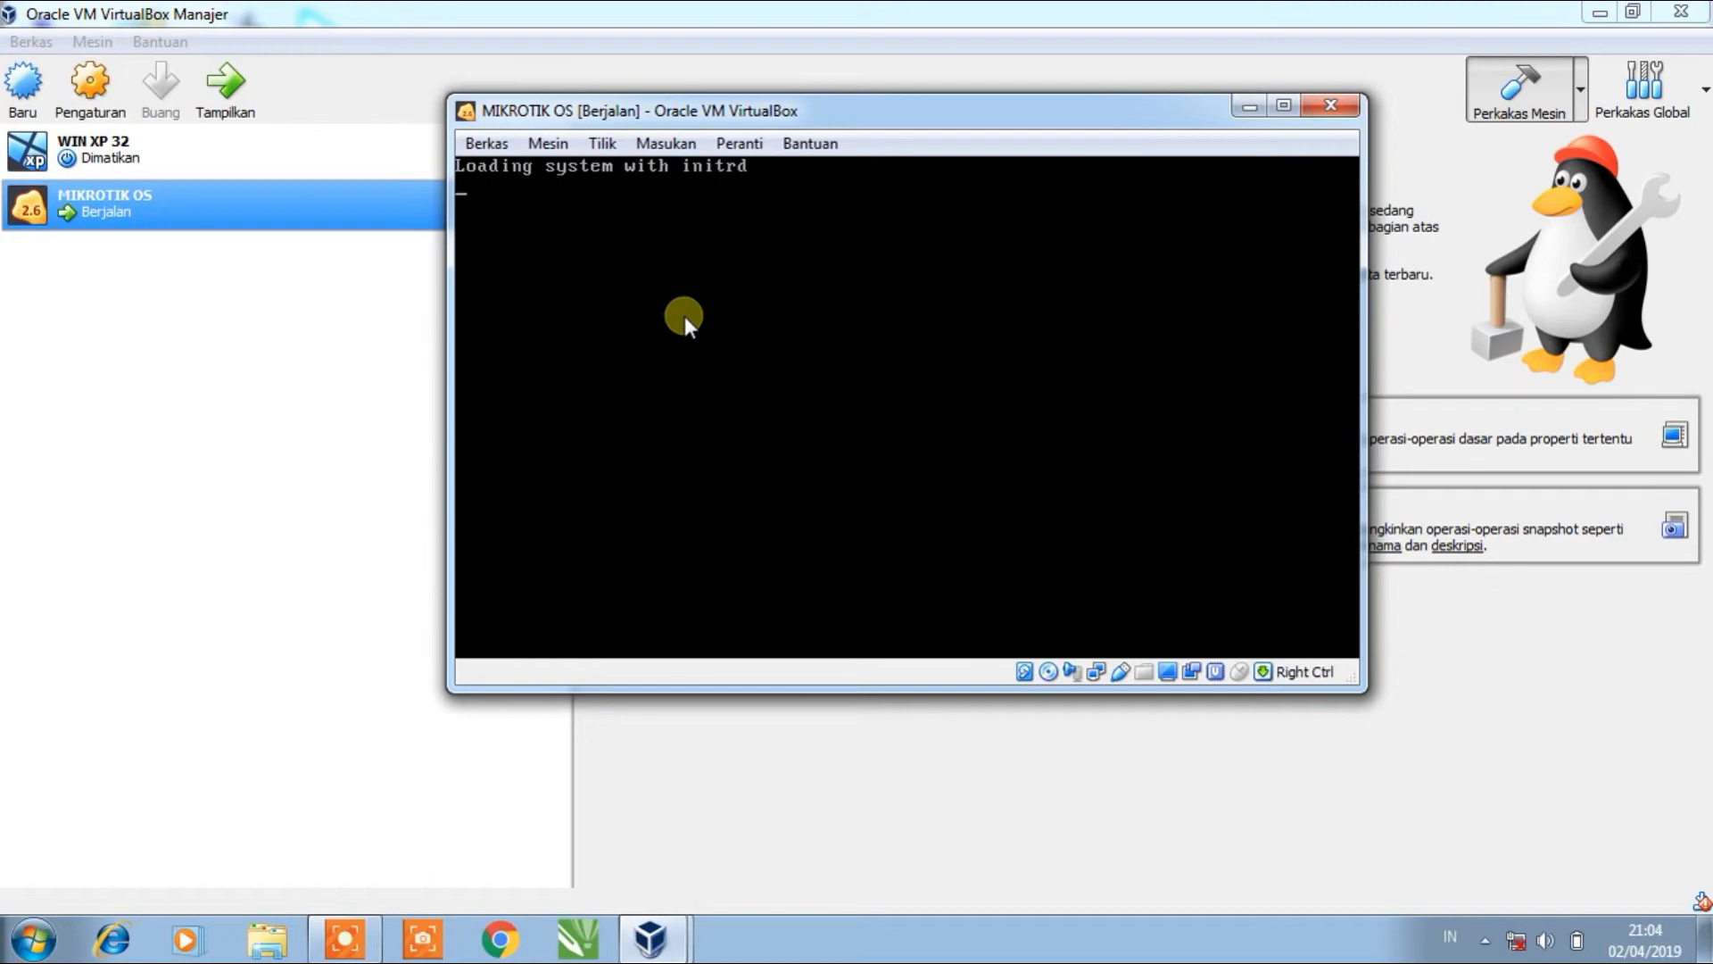
{"action": "left_click", "coordinate": [684, 315]}
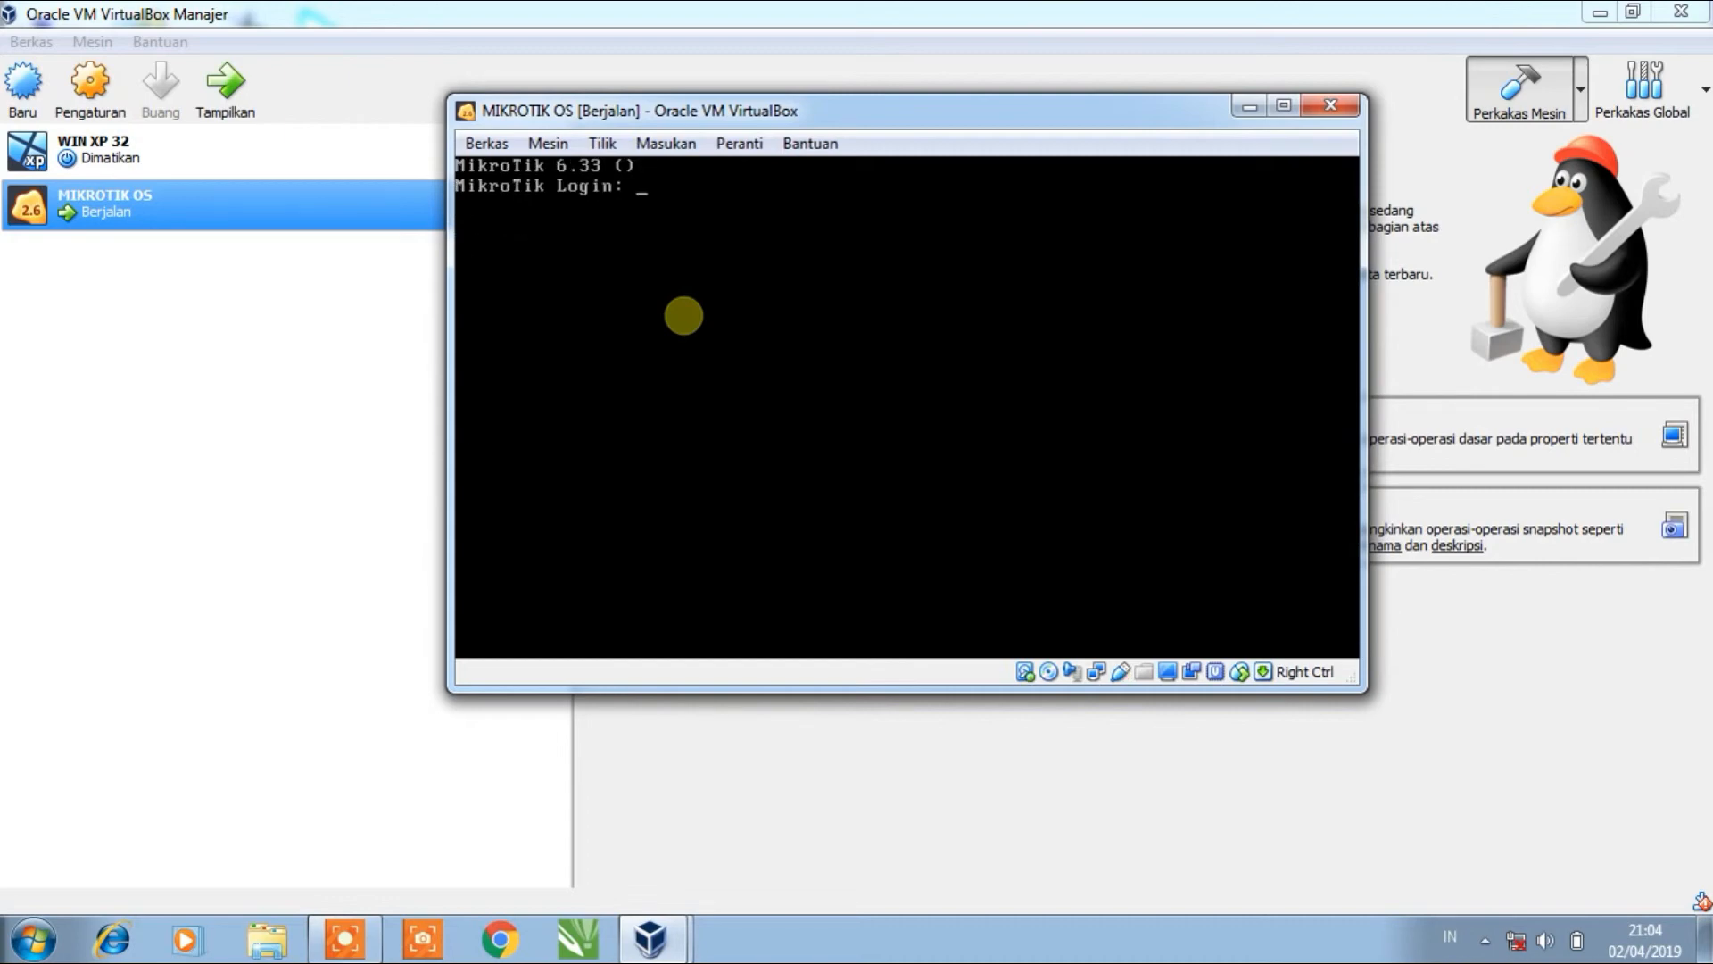
- Log in to RouterOS as admin with an empty password, continue to the command prompt and dismiss the Internet Download Manager warning
{"action": "type", "text": "admin"}
{"action": "key", "text": "Return"}
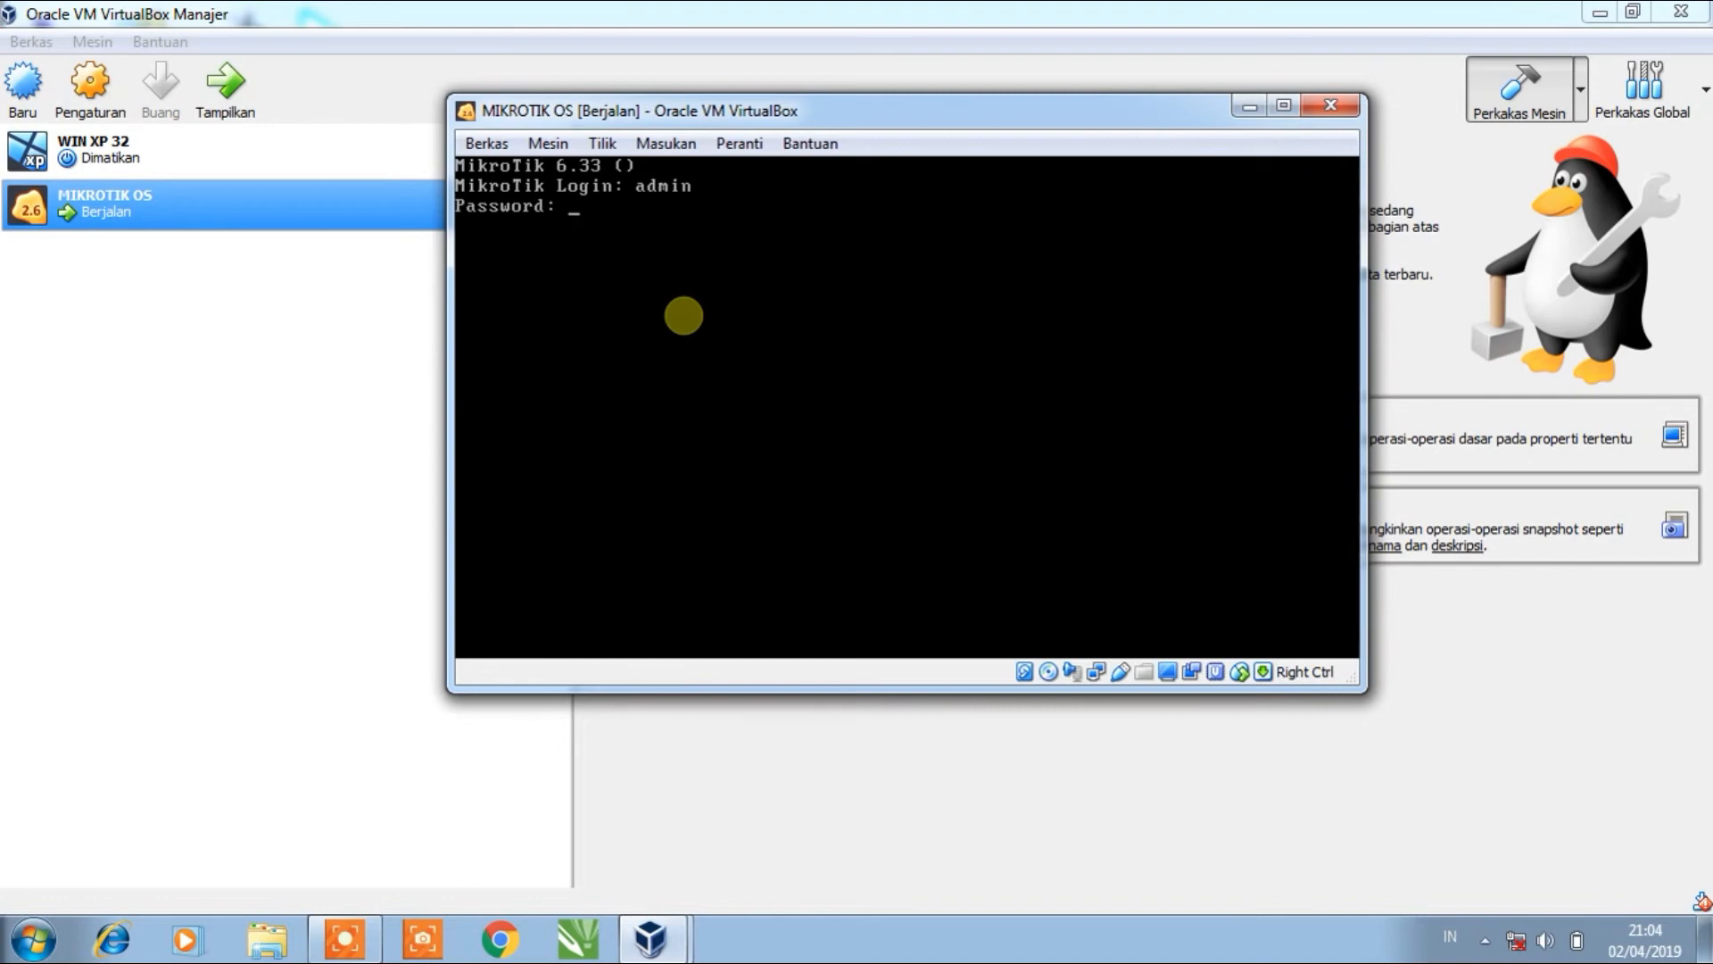
{"action": "key", "text": "Return"}
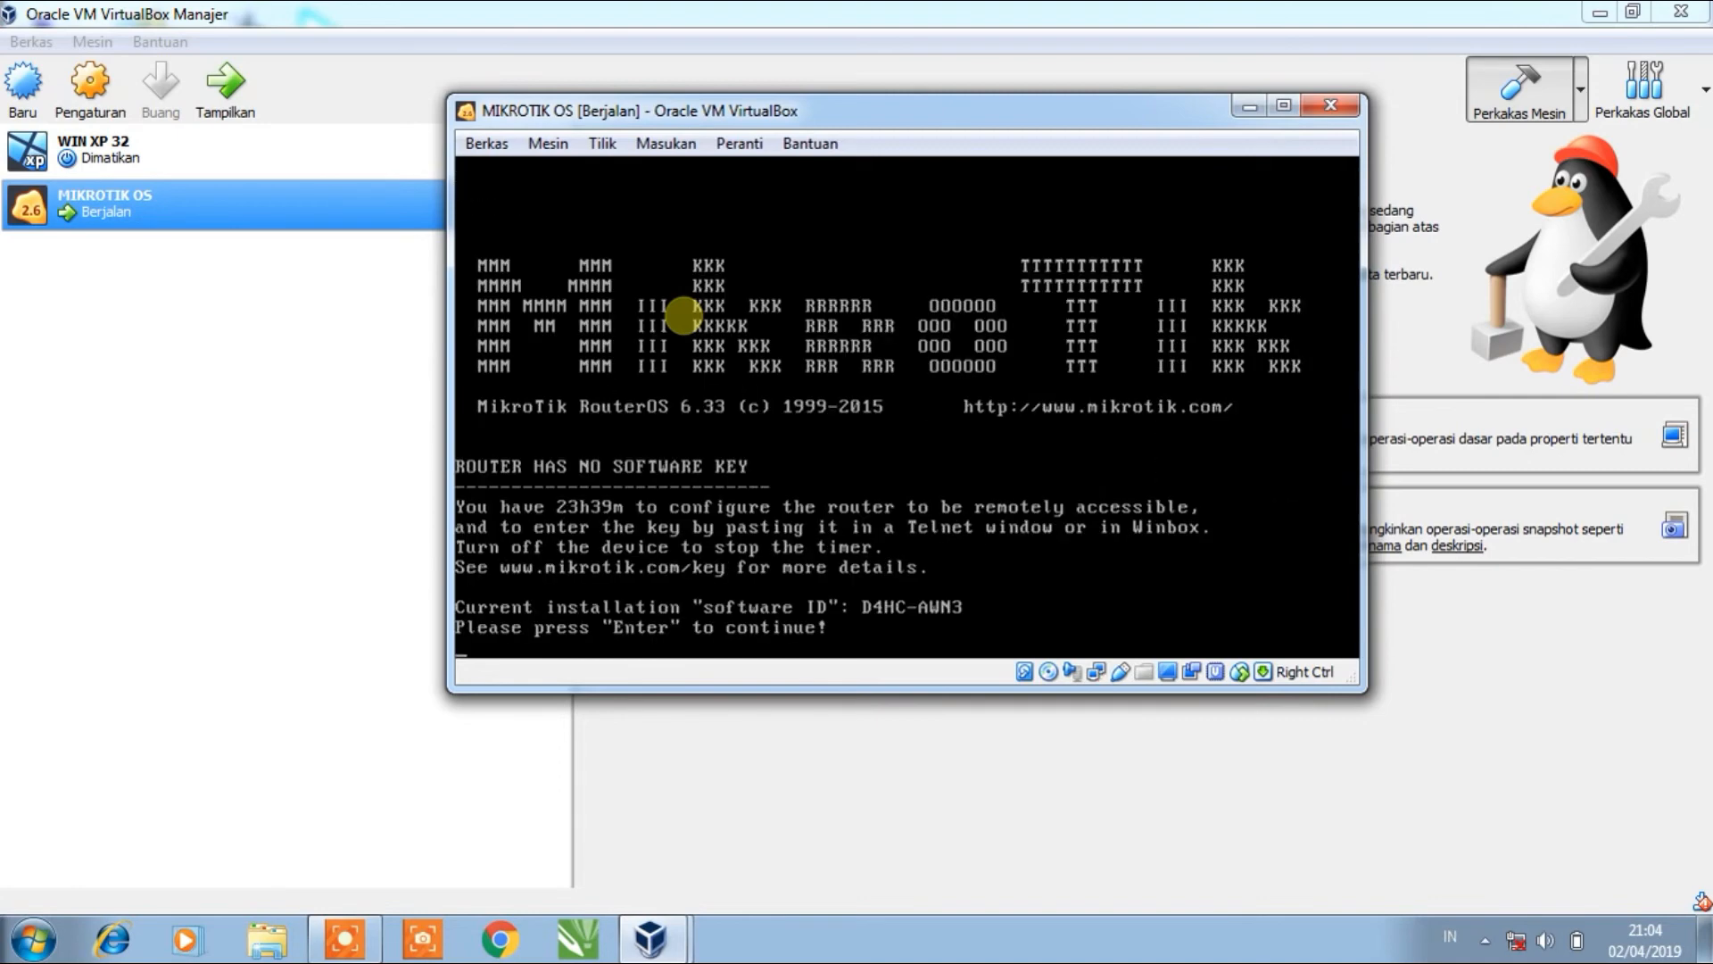
{"action": "key", "text": "Return"}
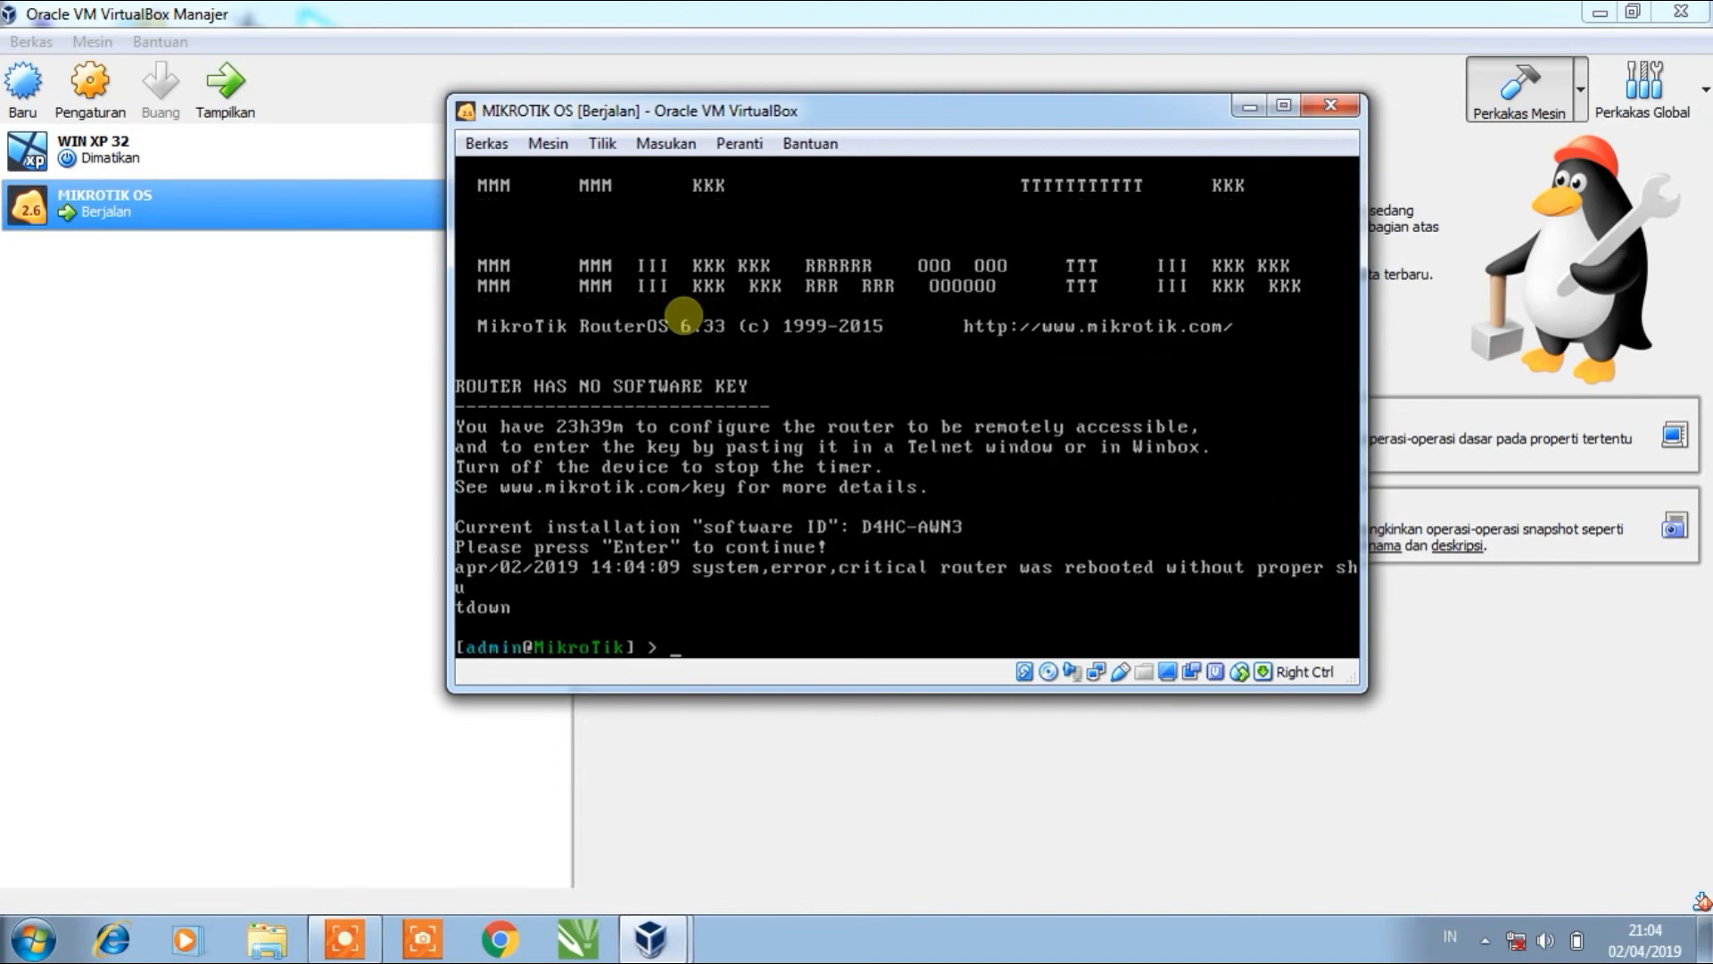
{"action": "key", "text": "Return"}
{"action": "key", "text": "Return"}
{"action": "key", "text": "Return"}
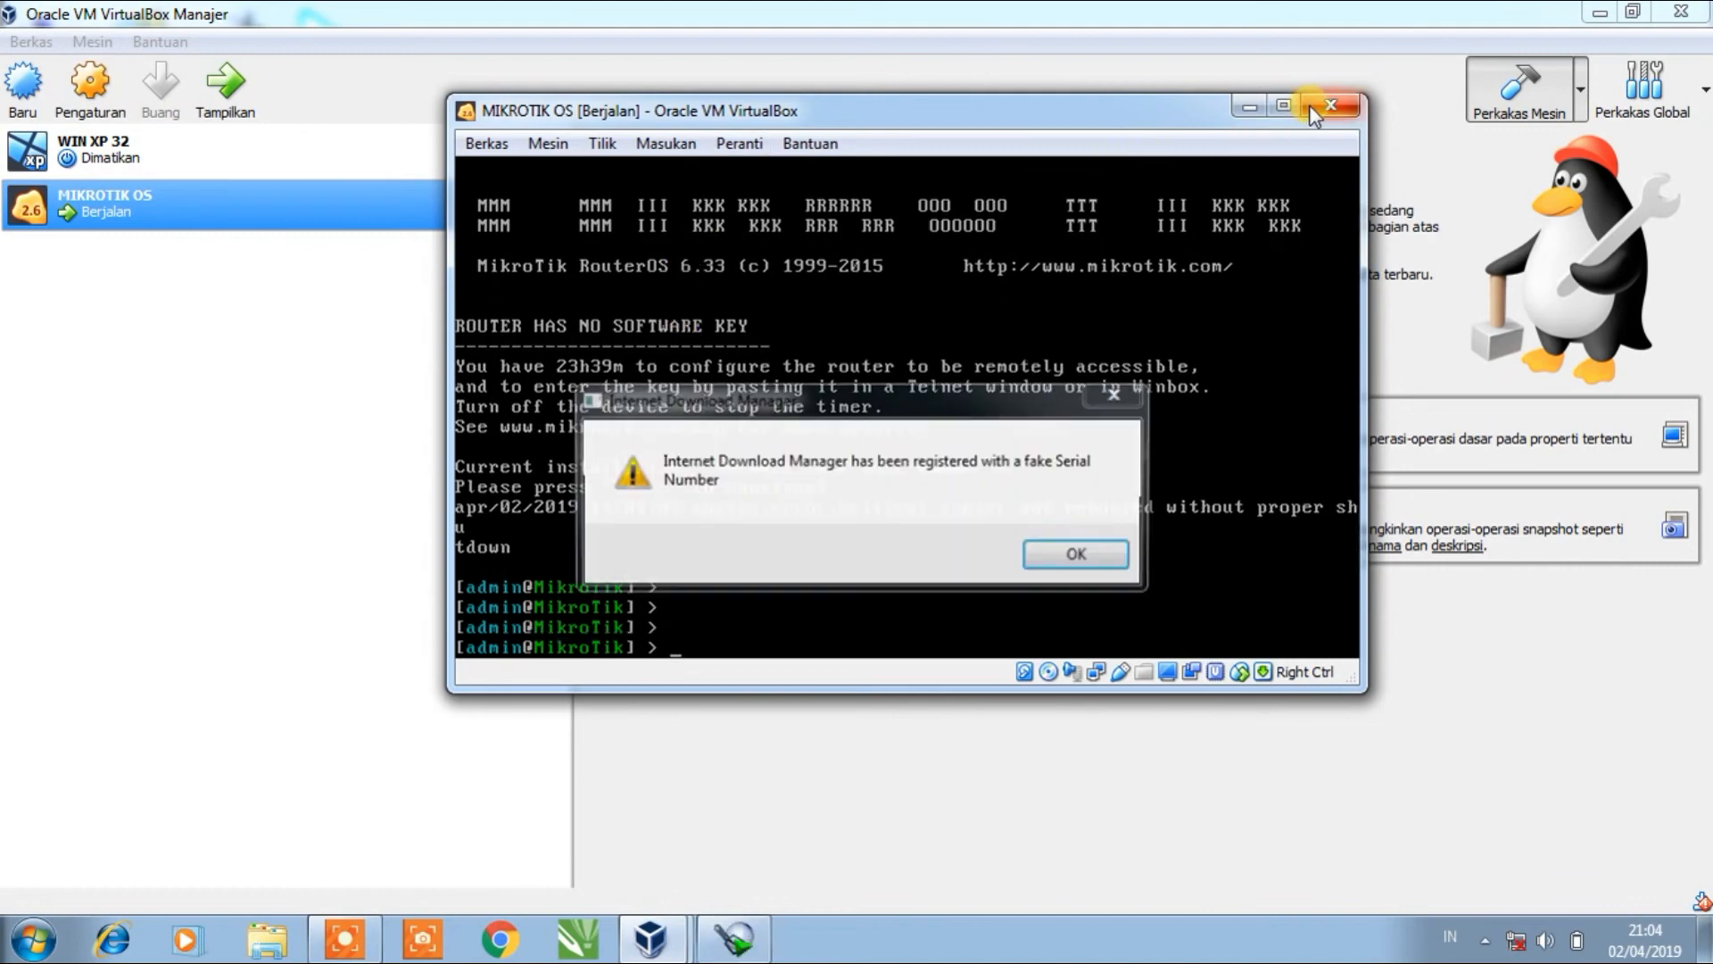
{"action": "left_click", "coordinate": [1112, 394]}
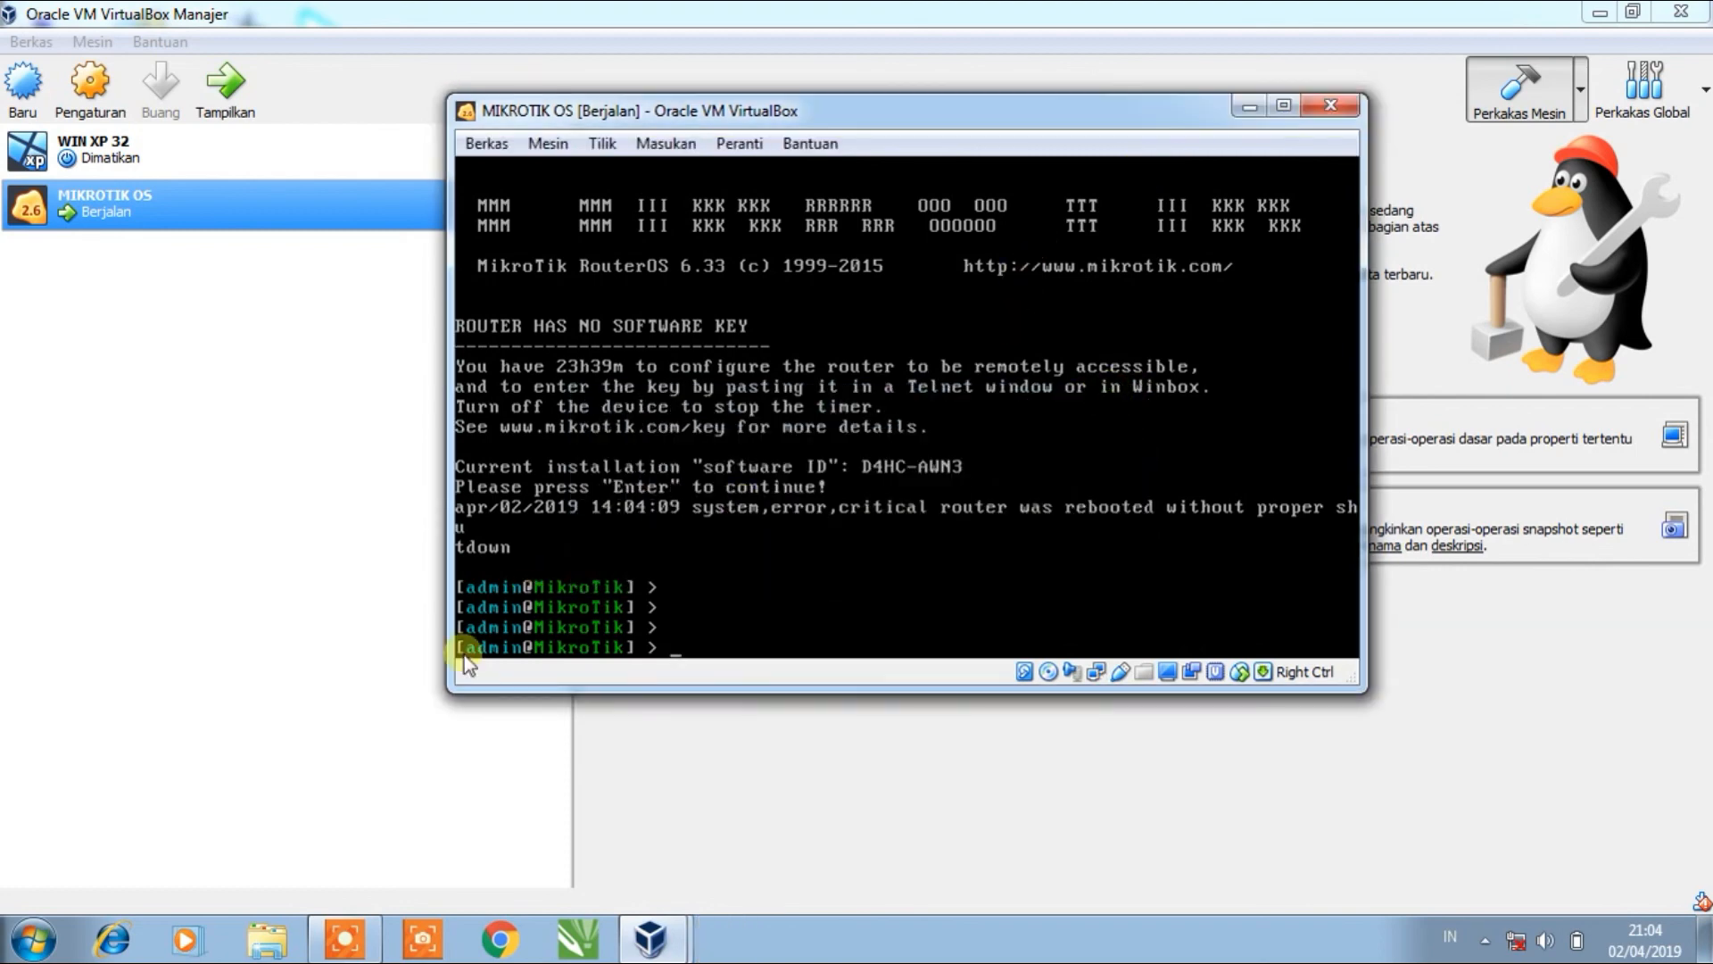
{"action": "left_click", "coordinate": [345, 937]}
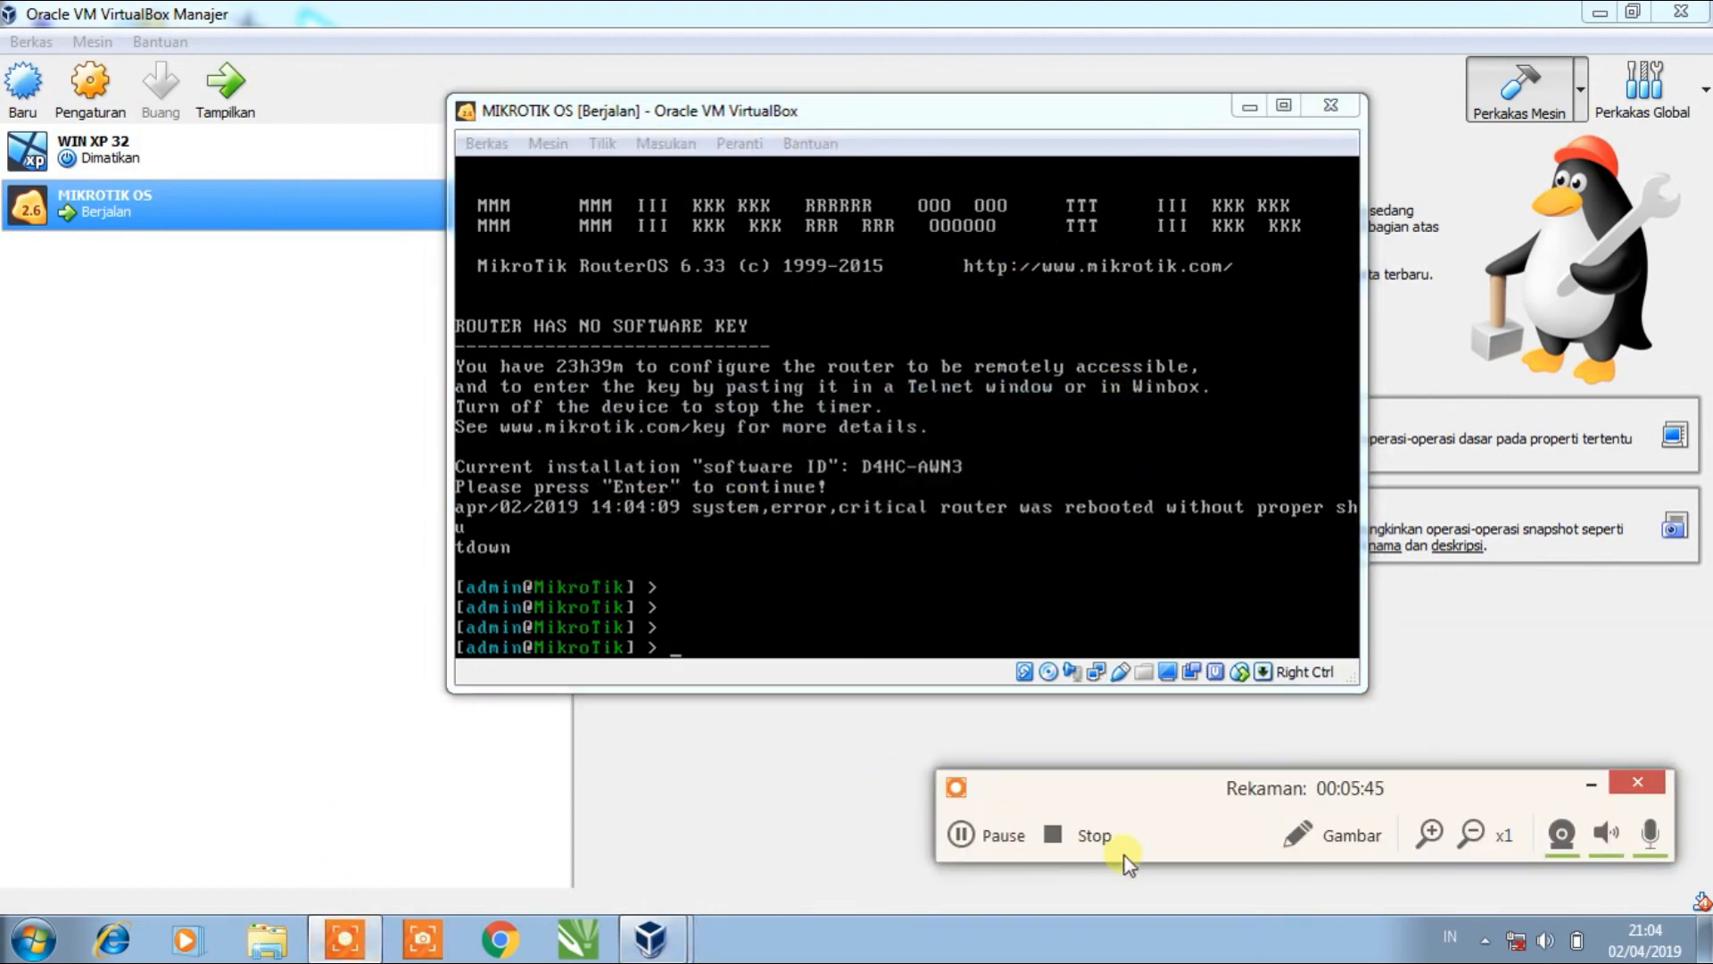
{"action": "left_click", "coordinate": [1090, 844]}
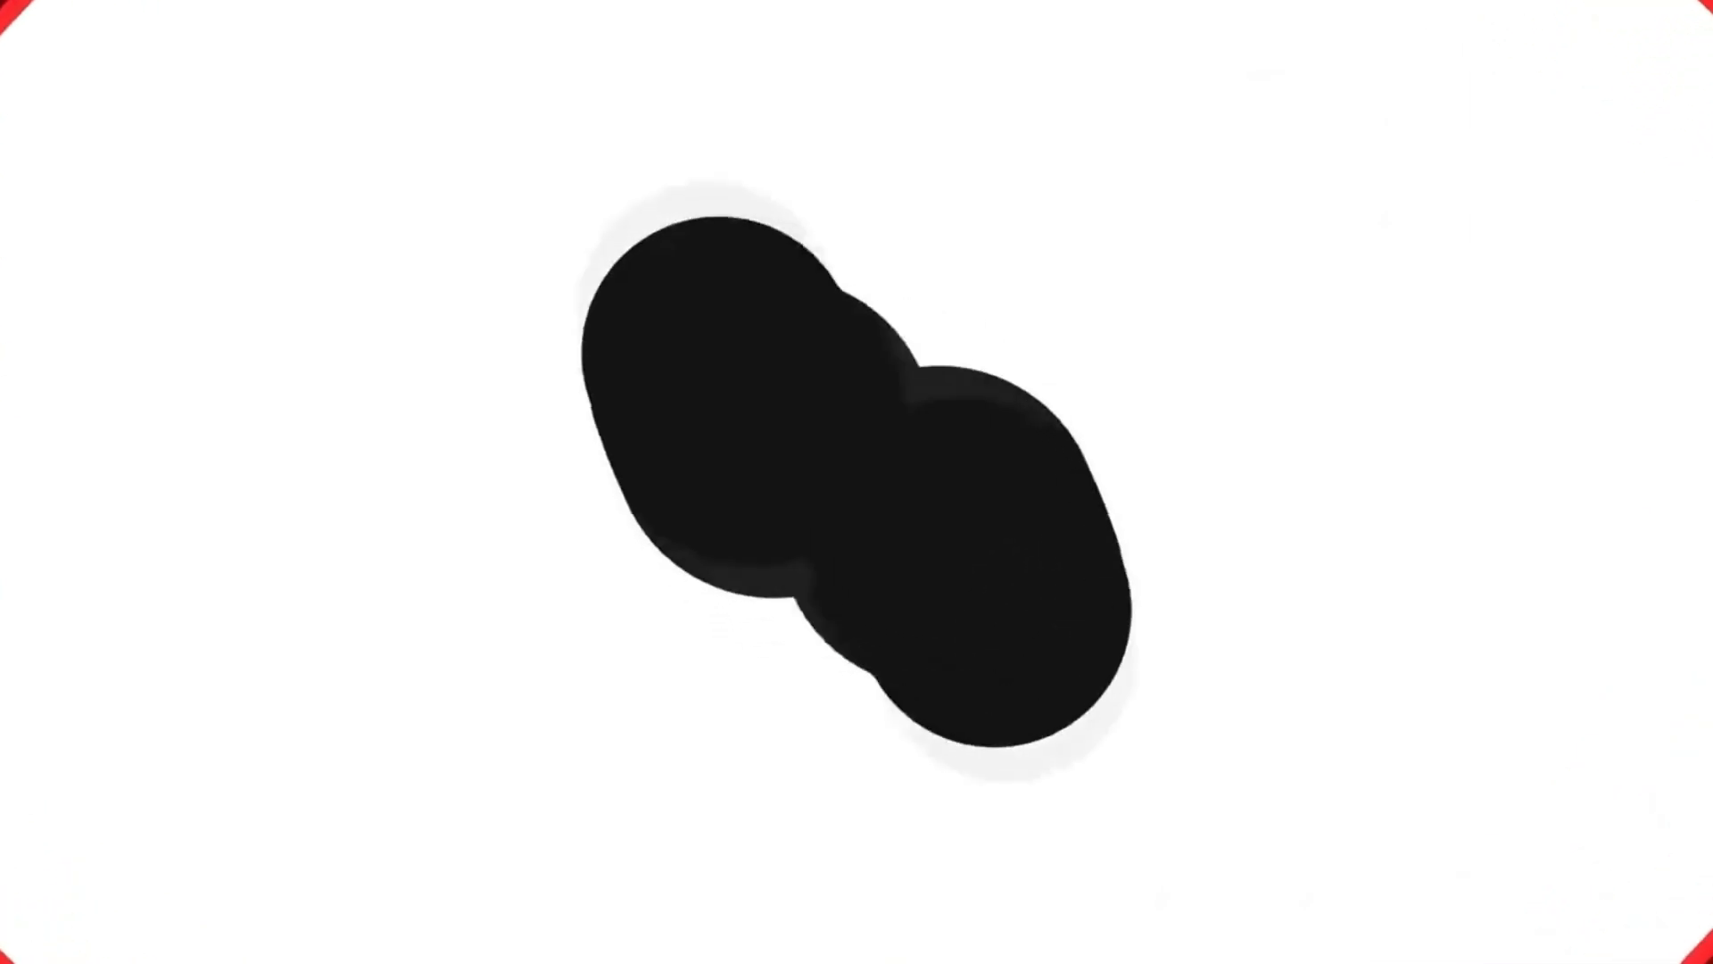